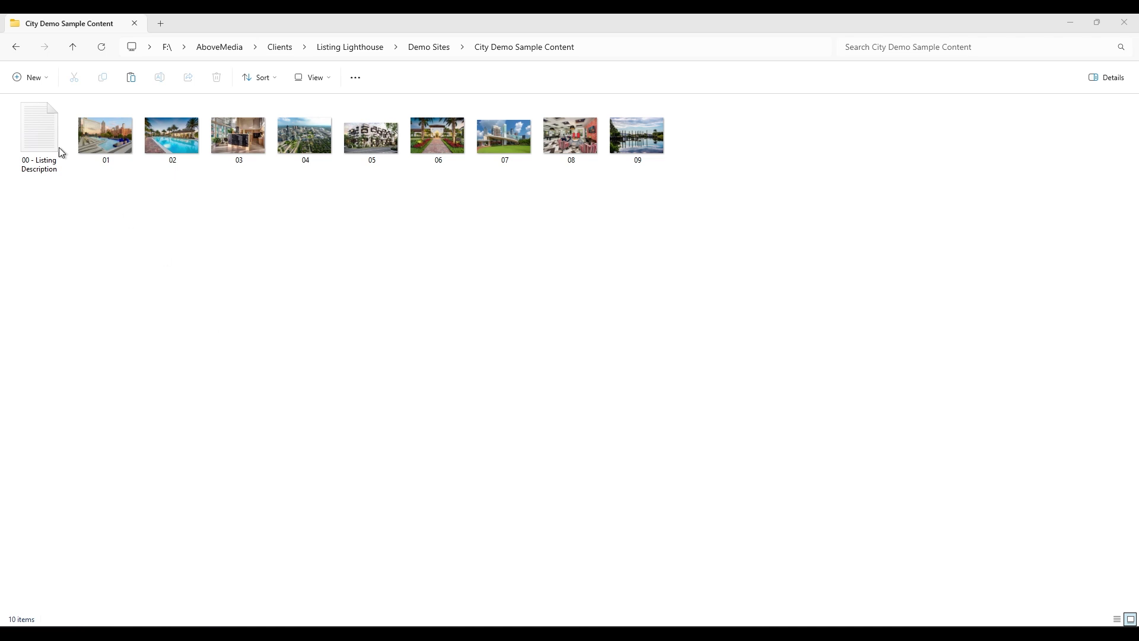
- Preview the sample description file and photos 01–09, then go to Listings > New Listing
click(35, 120)
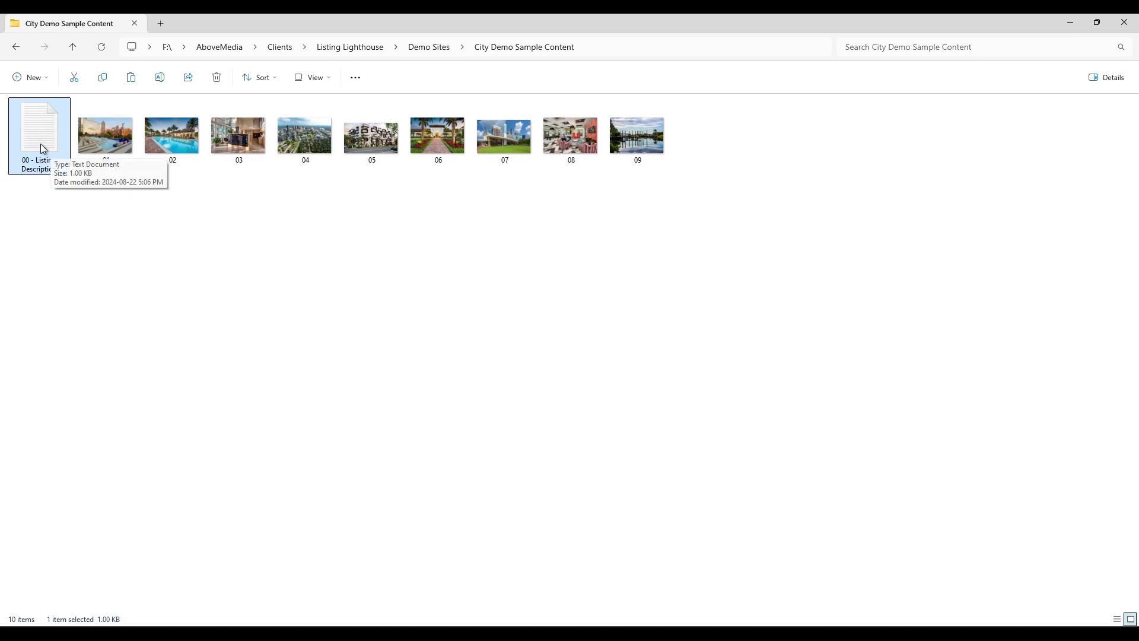
click(140, 259)
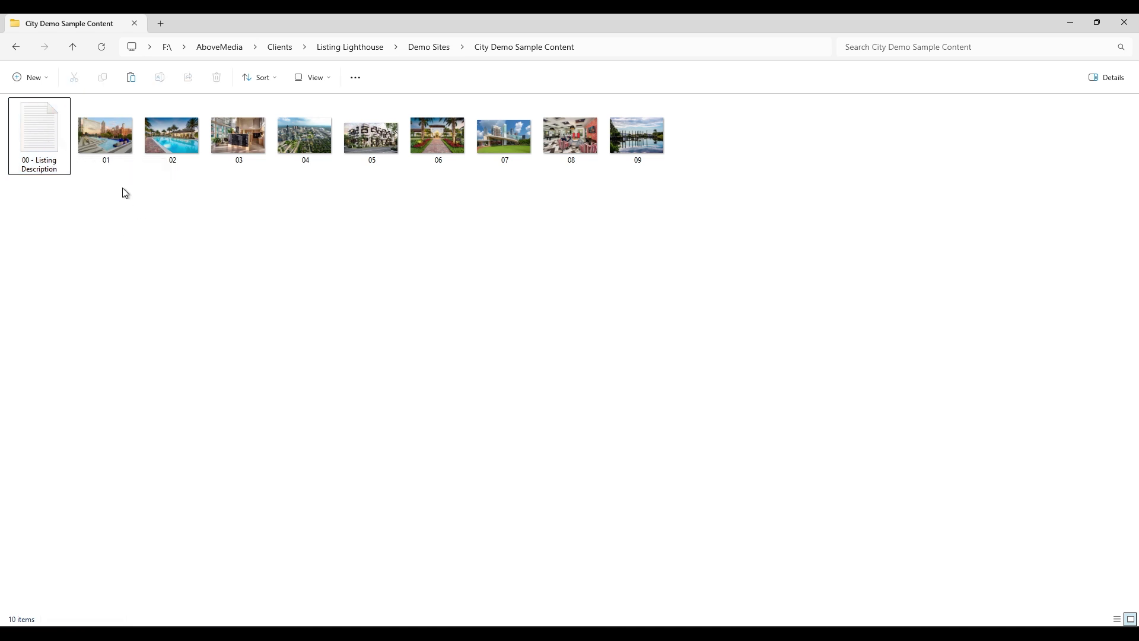
drag(107, 174, 661, 143)
click(640, 281)
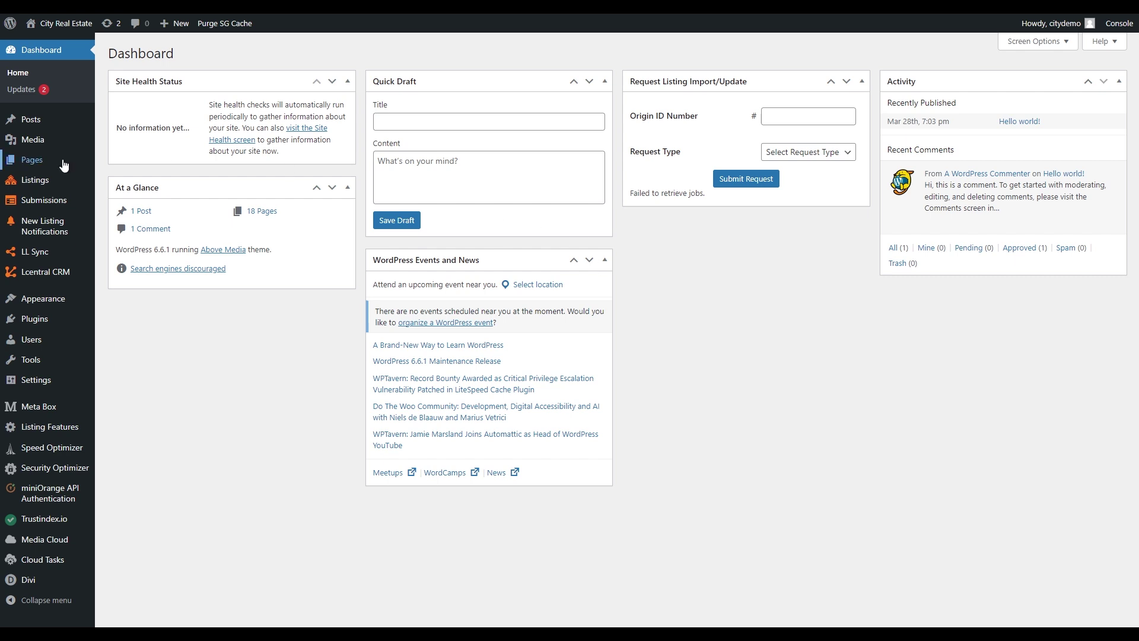
mouse_move(32, 185)
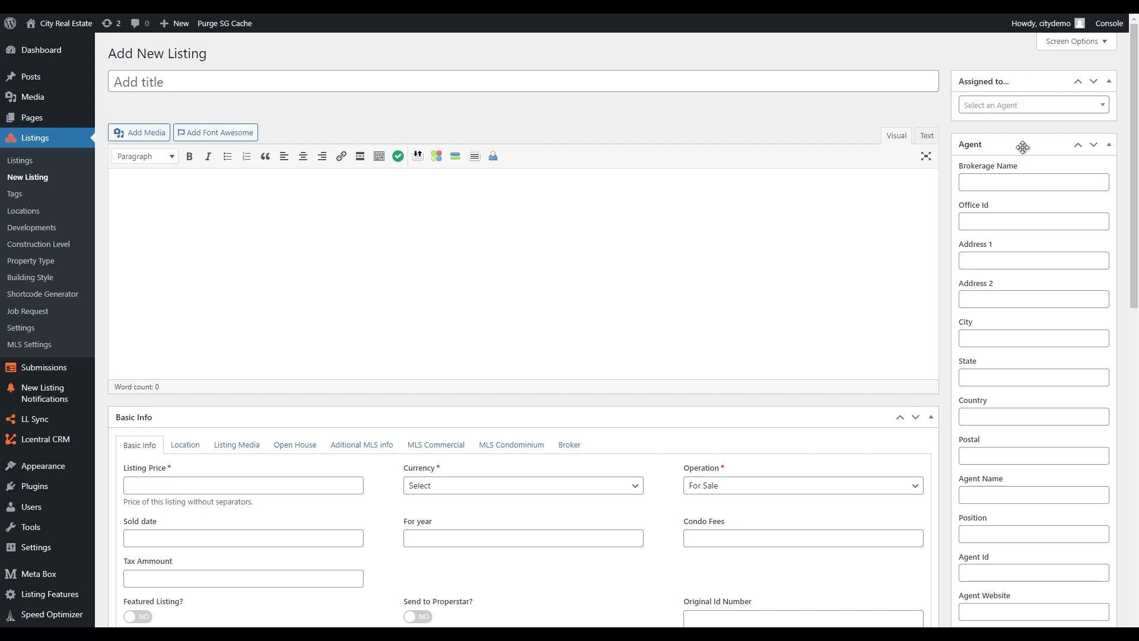
- Collapse the Agent box in the listing sidebar
scroll(353, 365, down, 1)
scroll(353, 365, down, 2)
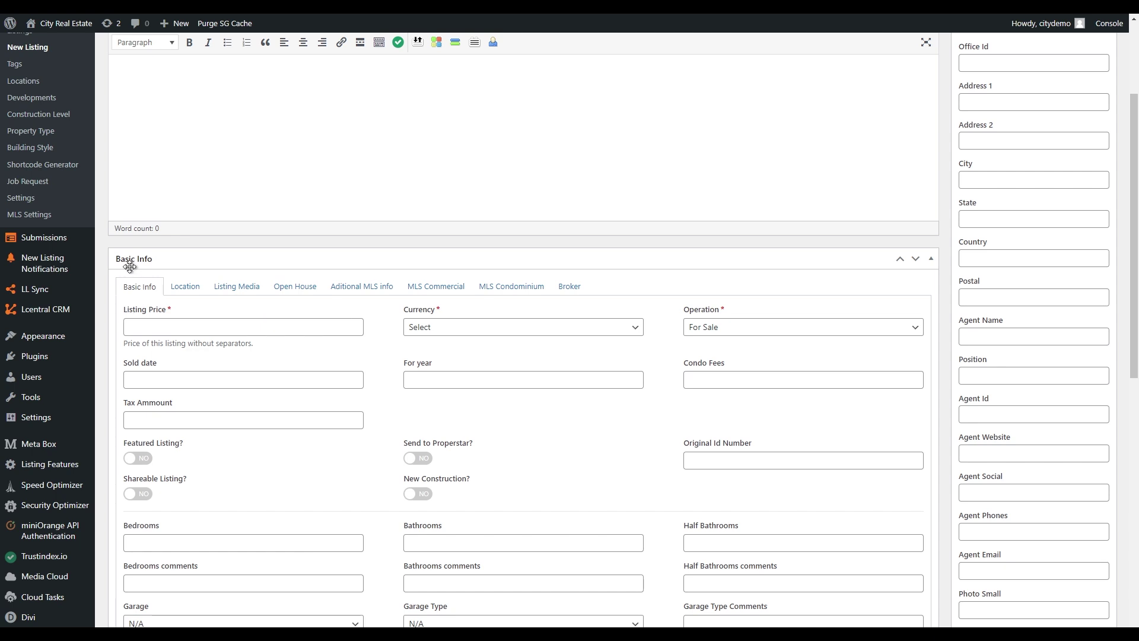
scroll(276, 266, up, 1)
scroll(276, 267, up, 3)
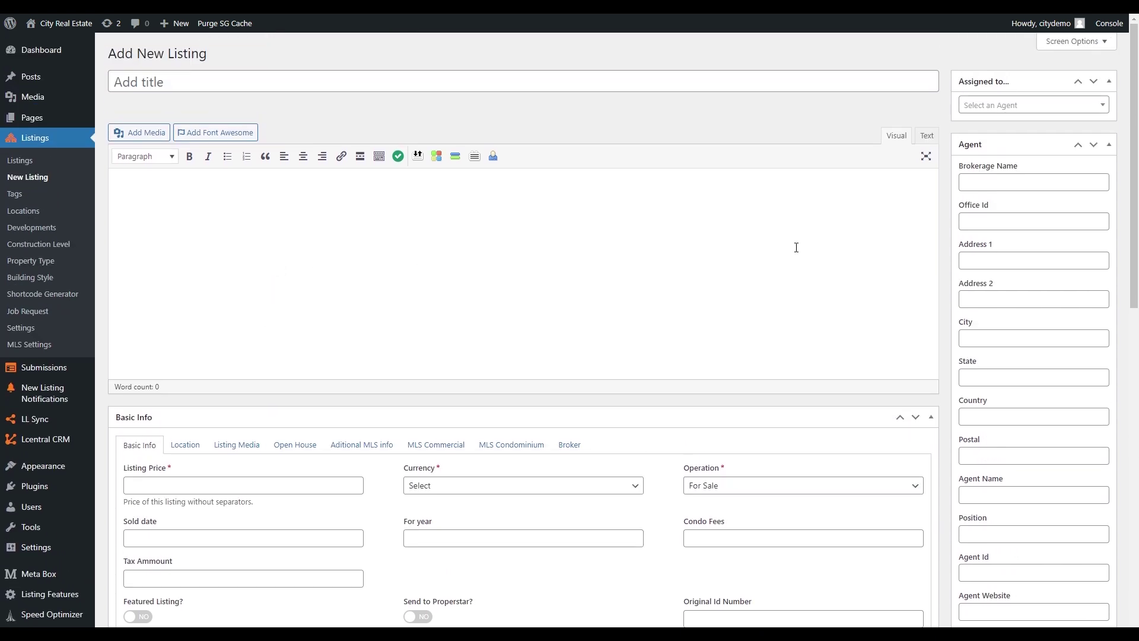
click(1108, 145)
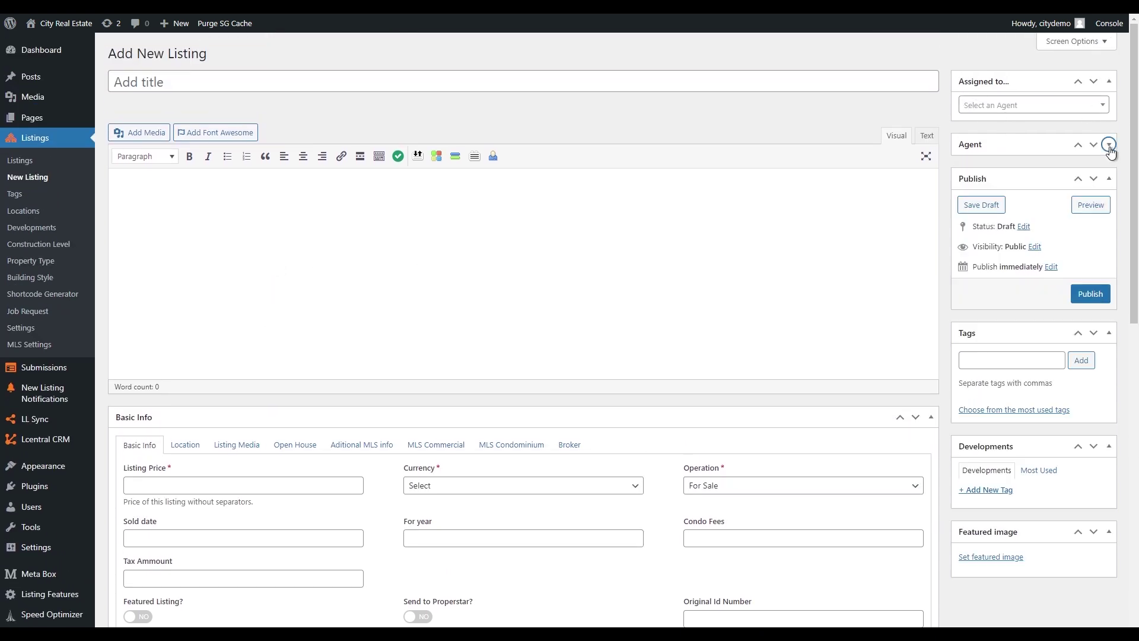
click(1108, 145)
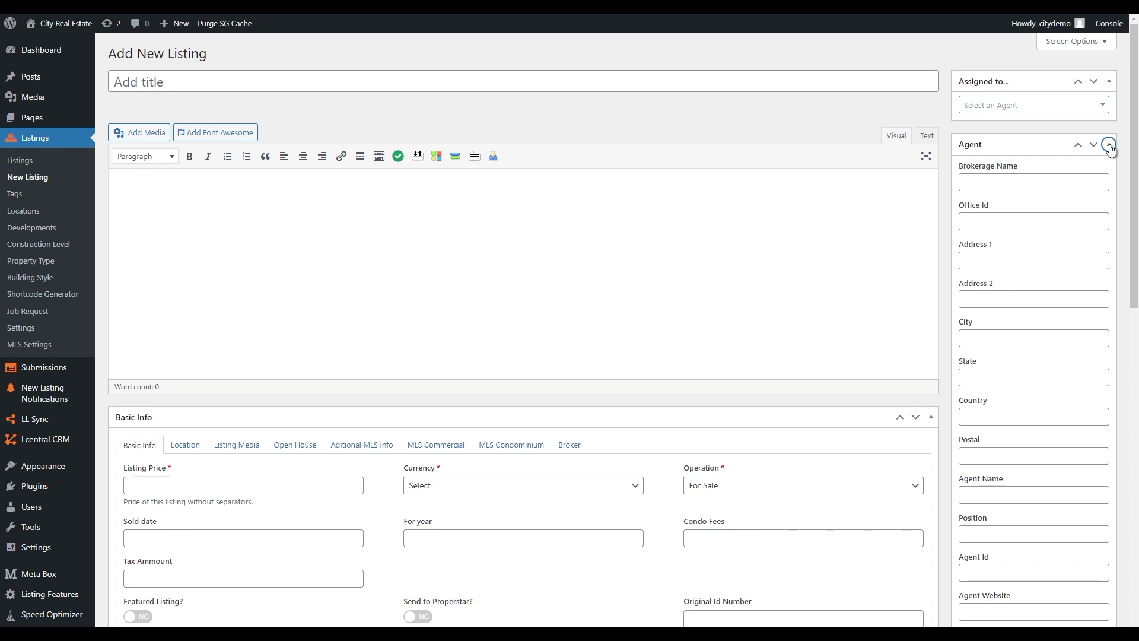
click(1109, 145)
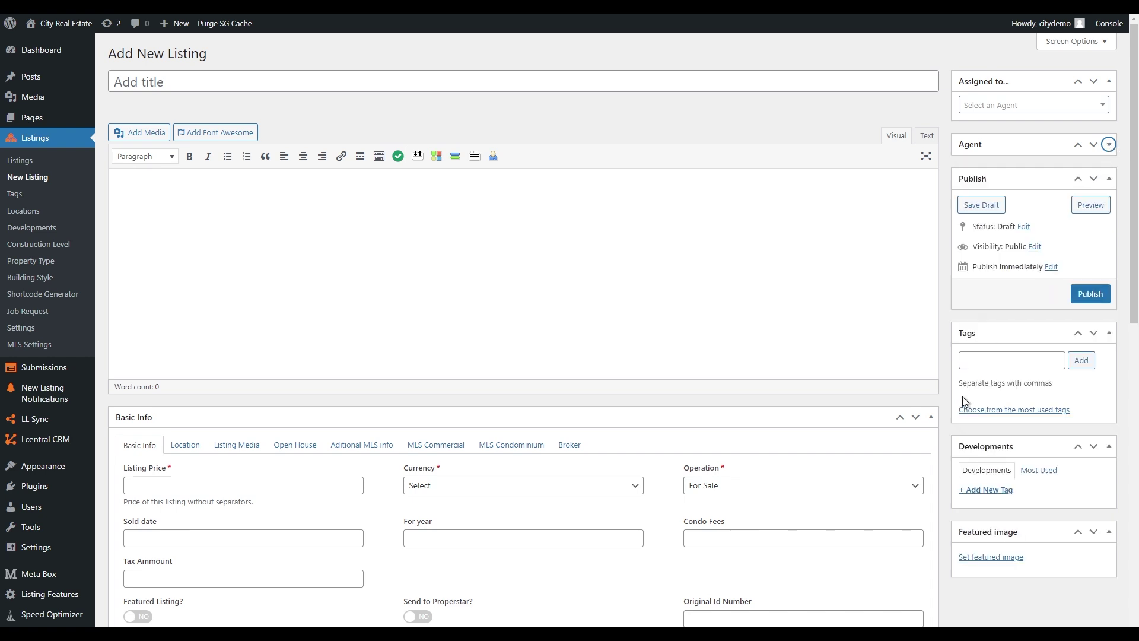
scroll(941, 386, down, 2)
drag(1007, 253, 1012, 360)
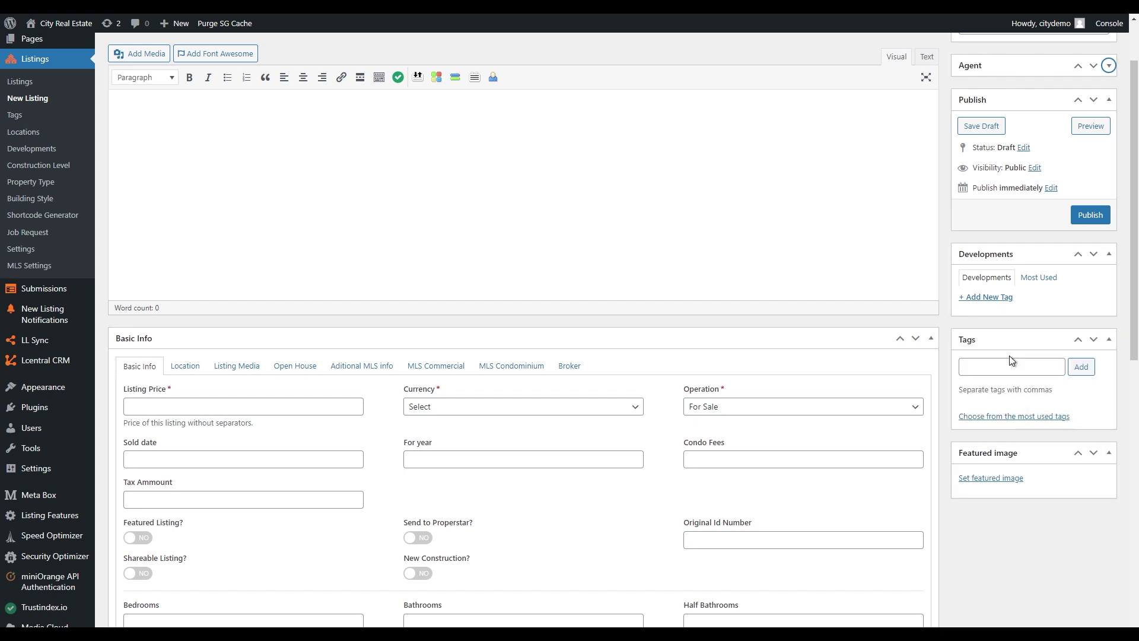
- Move the Developments box below the editor and put Publish at the top of the sidebar
drag(1045, 256, 552, 326)
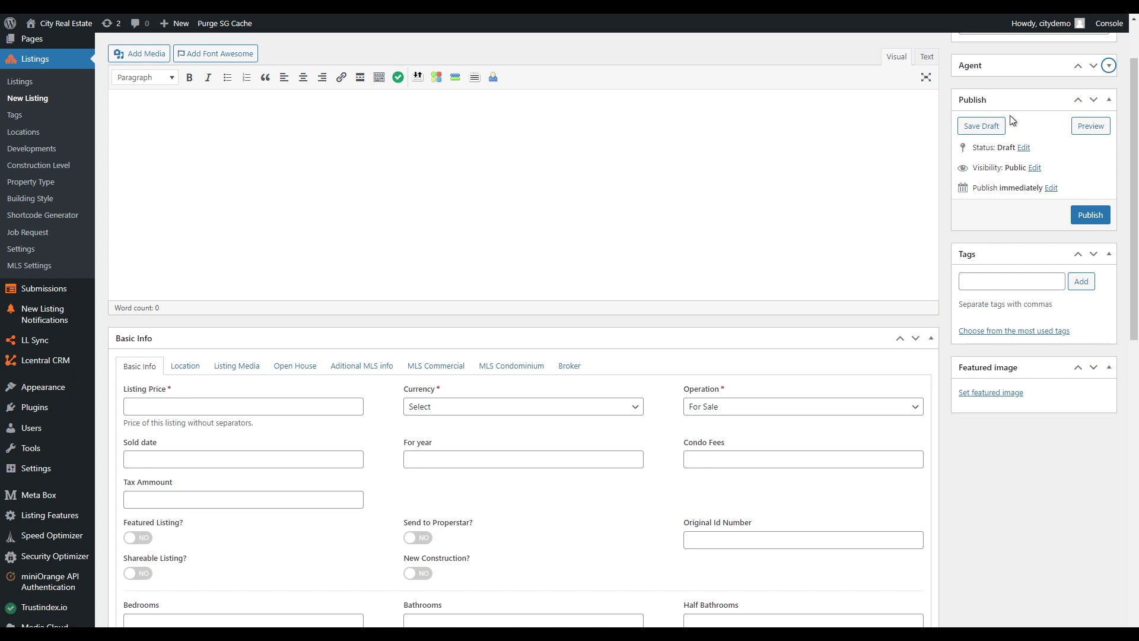
drag(1015, 98, 529, 328)
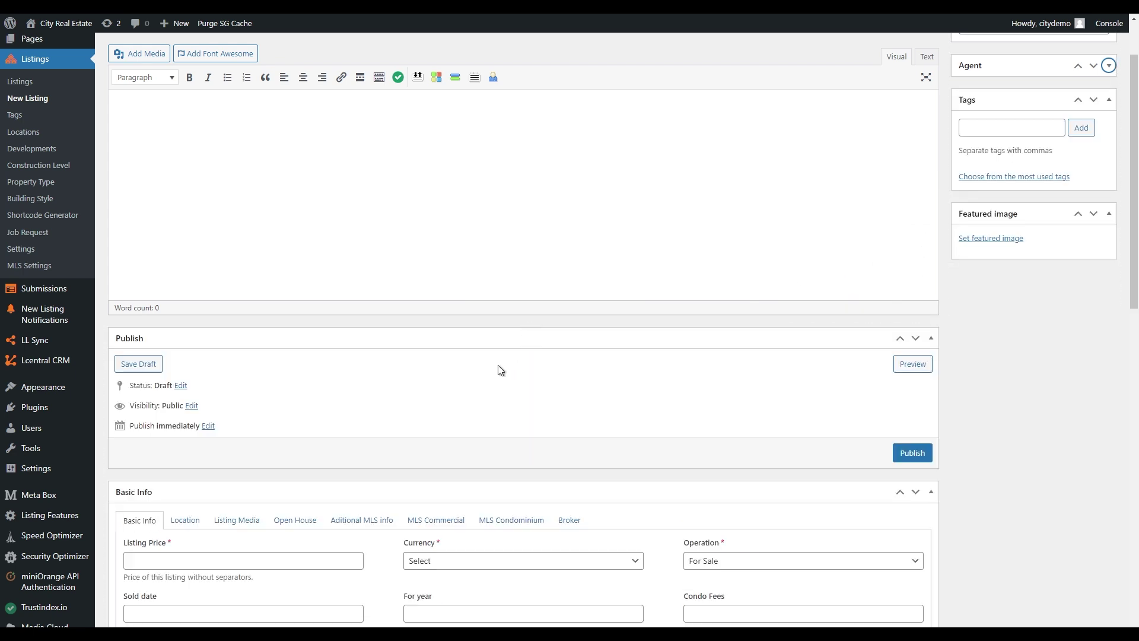
scroll(586, 368, up, 1)
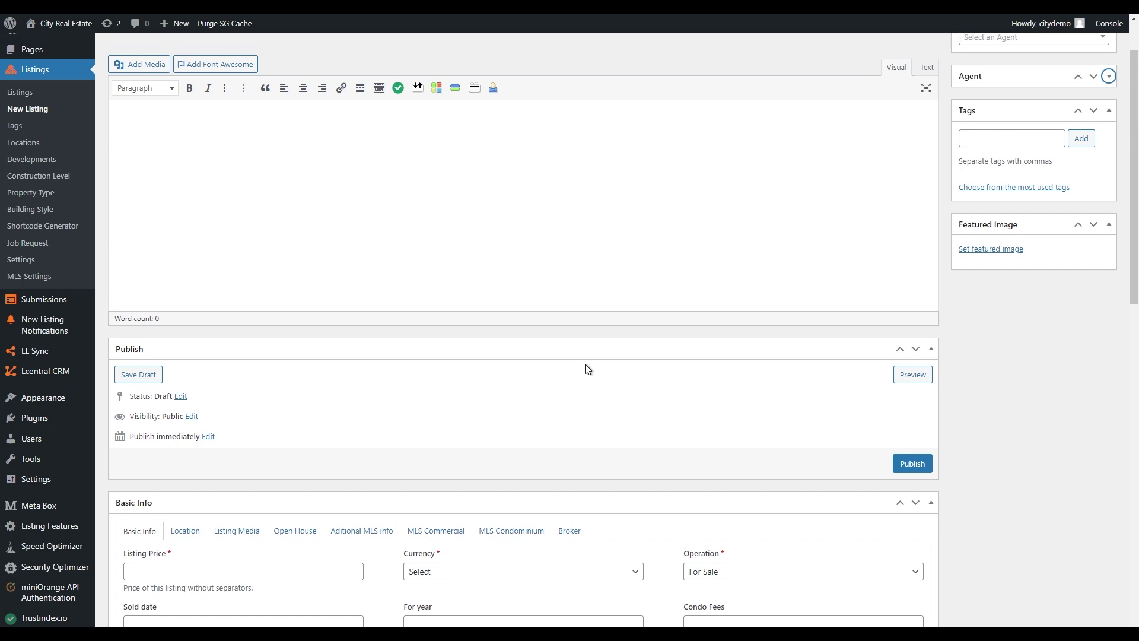
scroll(585, 369, down, 1)
drag(572, 338, 1036, 262)
scroll(1047, 353, up, 1)
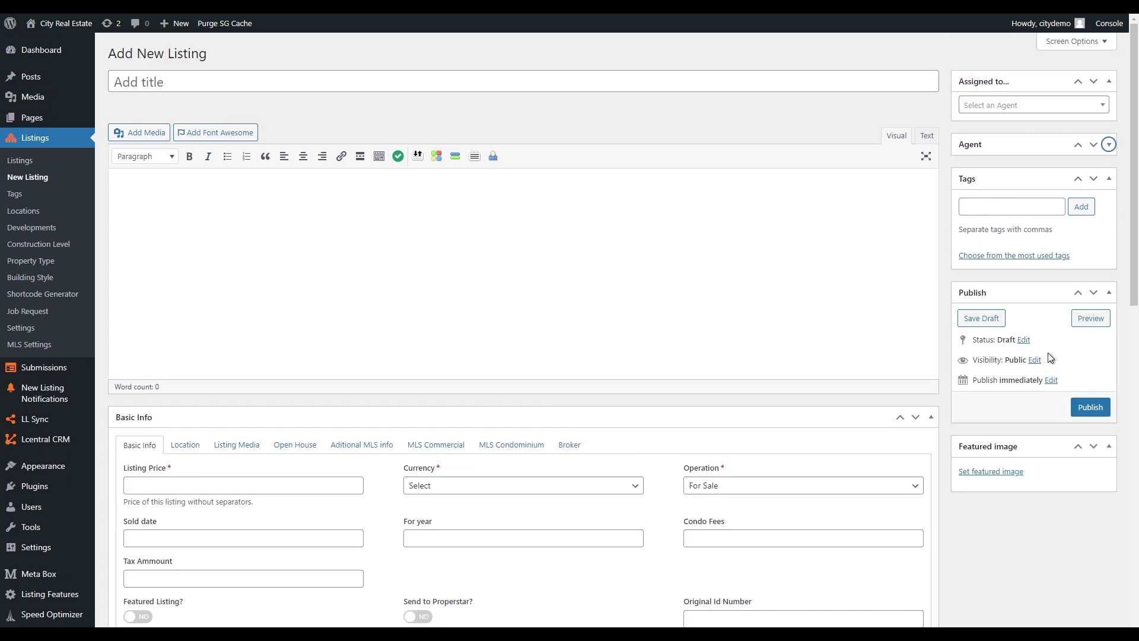
drag(1045, 300, 1038, 83)
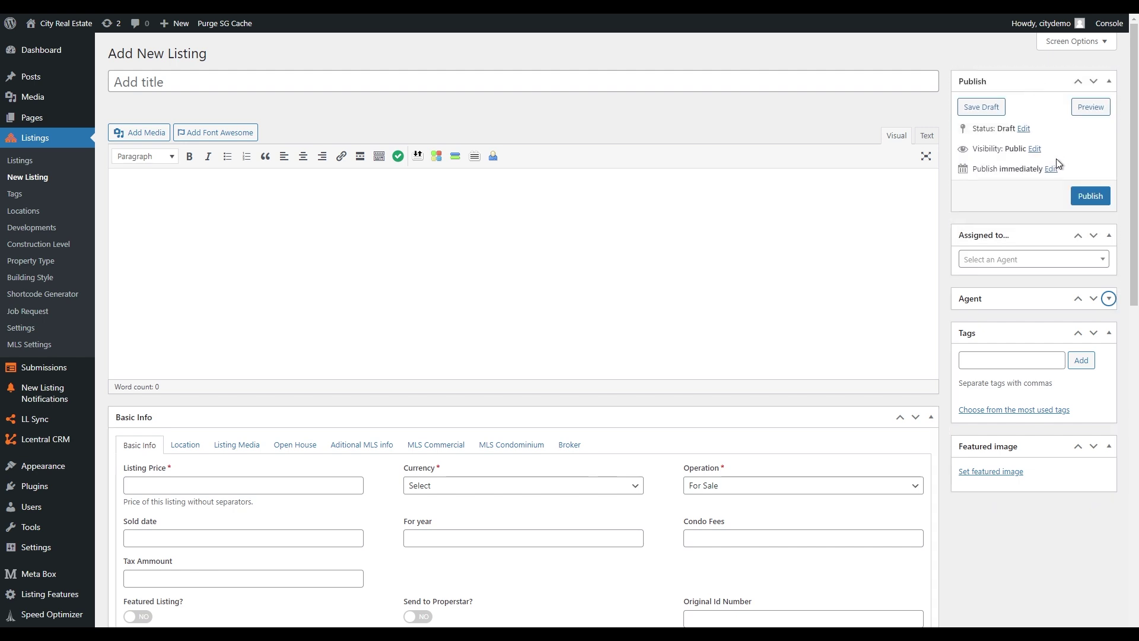
- Collapse the Tags and Assigned to boxes and move Featured image up under Publish
click(1087, 531)
click(1109, 333)
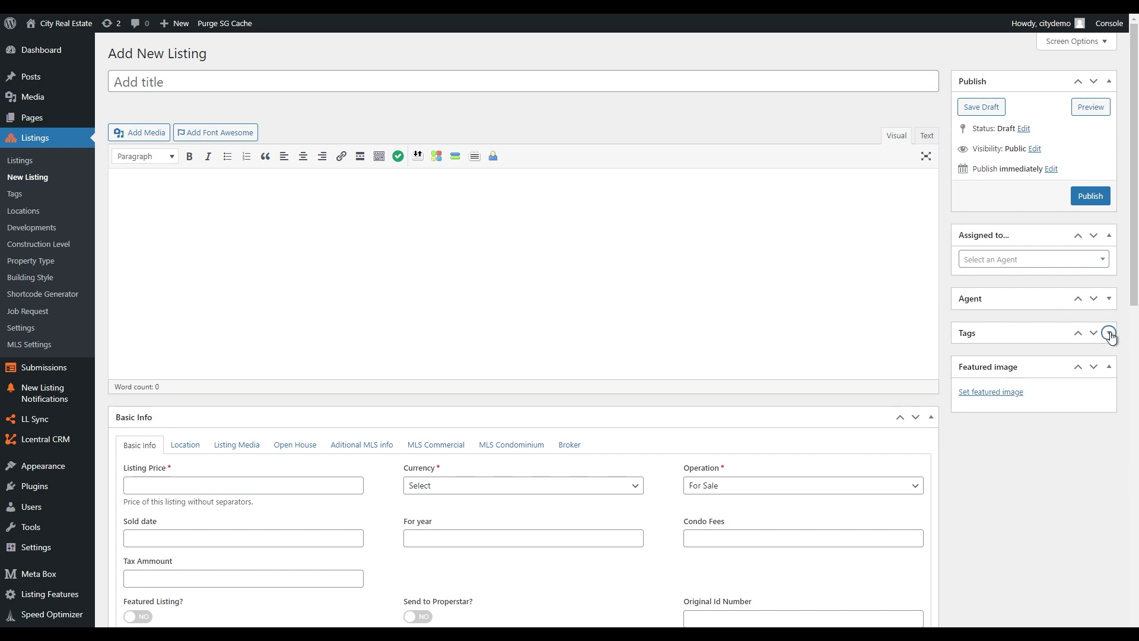
click(1109, 236)
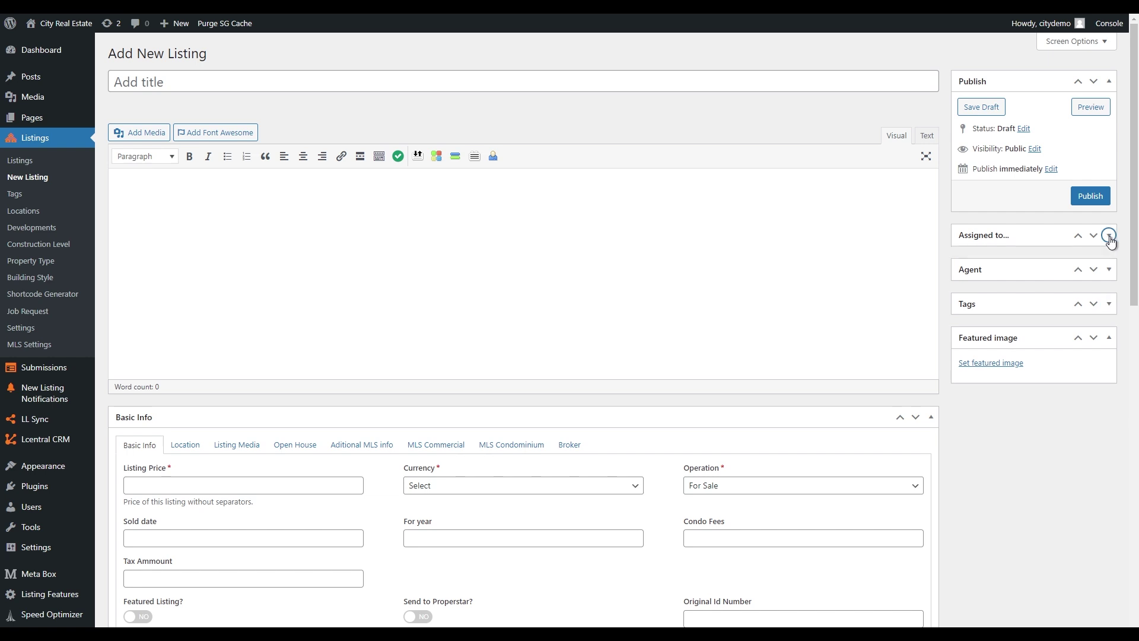
click(1076, 445)
drag(1047, 338, 1049, 225)
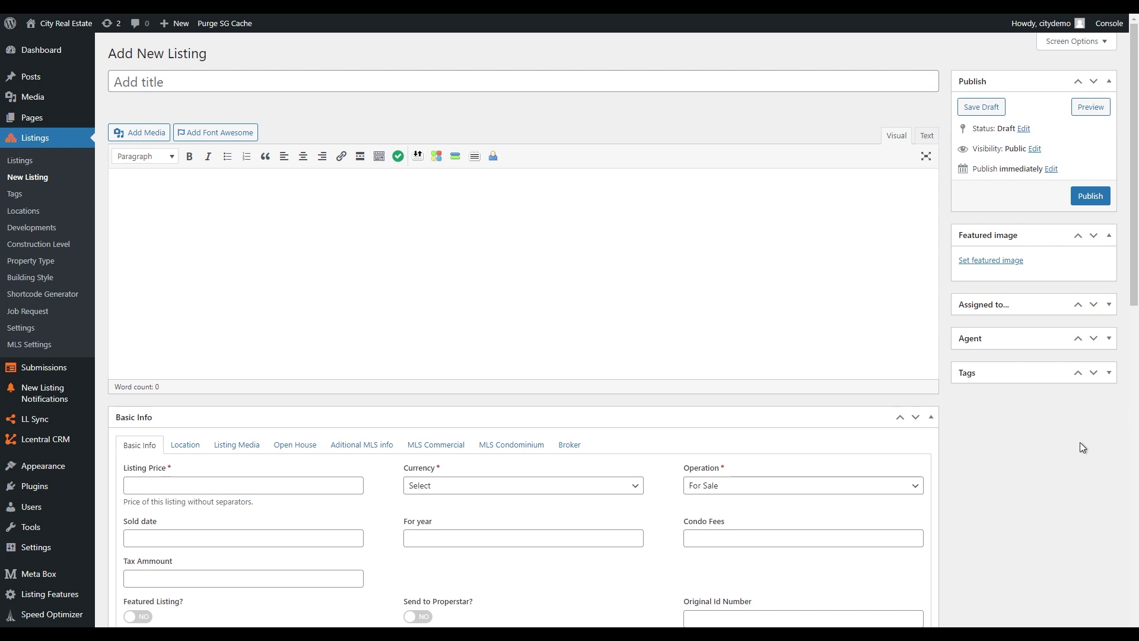
- Fold away Developments, expand Listing Features, and move it above Developments
click(932, 417)
click(931, 417)
scroll(992, 478, down, 5)
scroll(995, 481, down, 8)
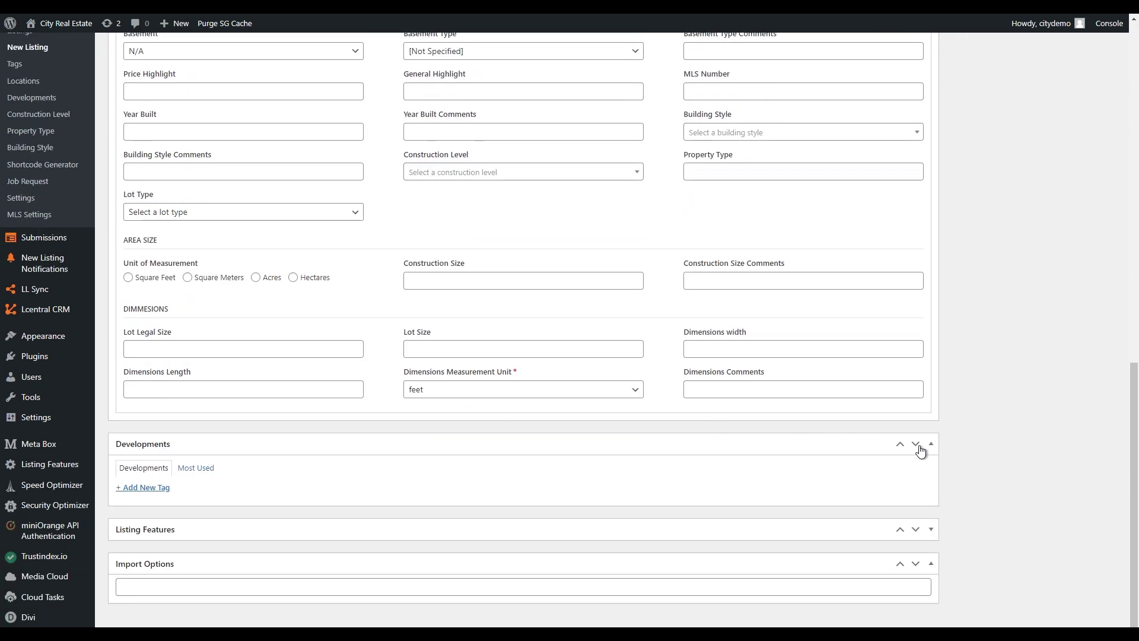
click(931, 444)
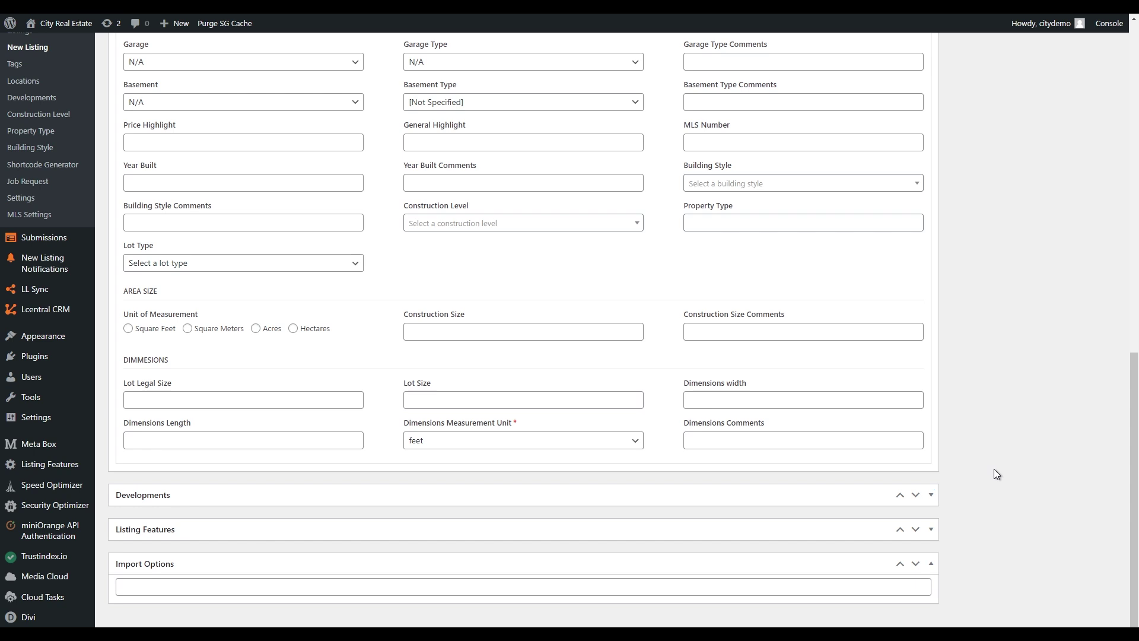
click(930, 529)
drag(332, 536, 337, 485)
- Collapse the Import Options box and return to the top of the editor
scroll(1013, 469, down, 3)
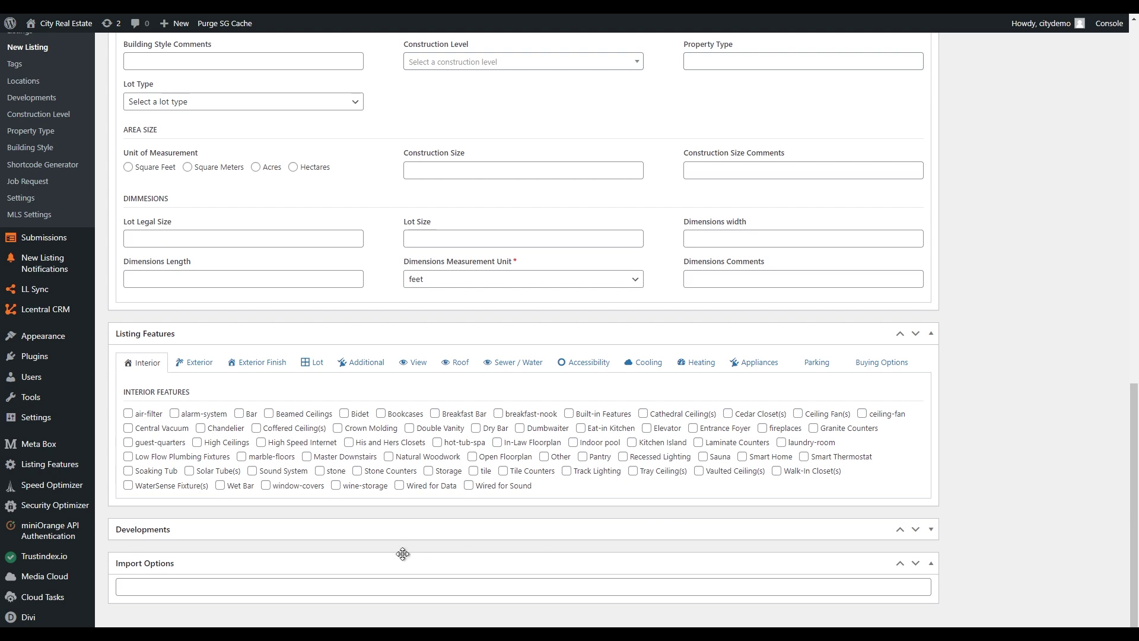
click(931, 563)
click(997, 550)
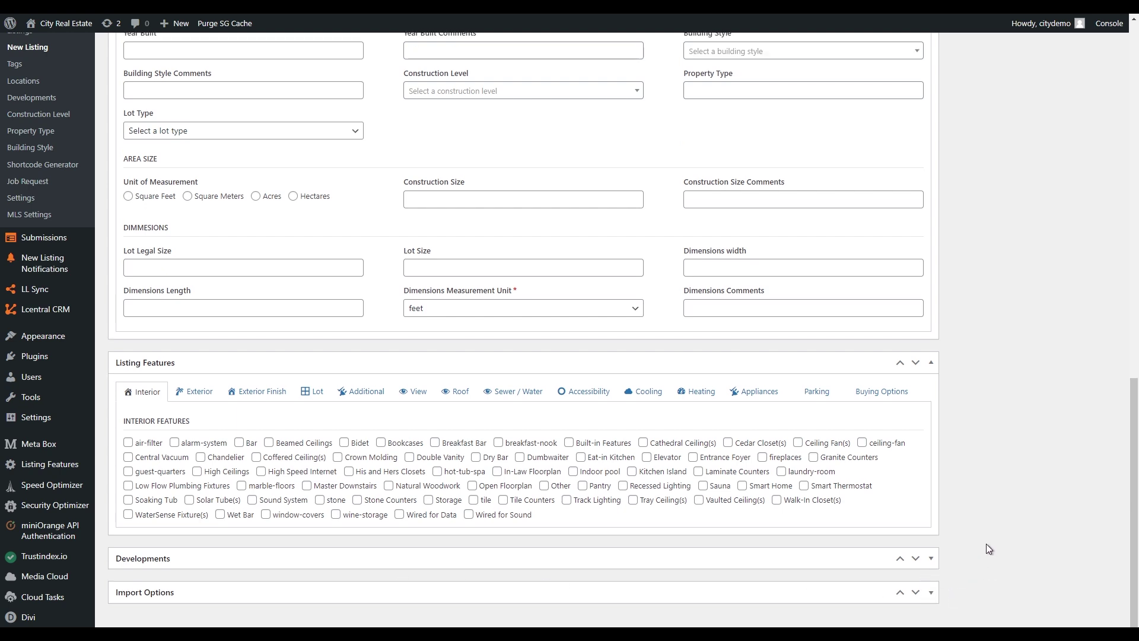
scroll(988, 548, up, 12)
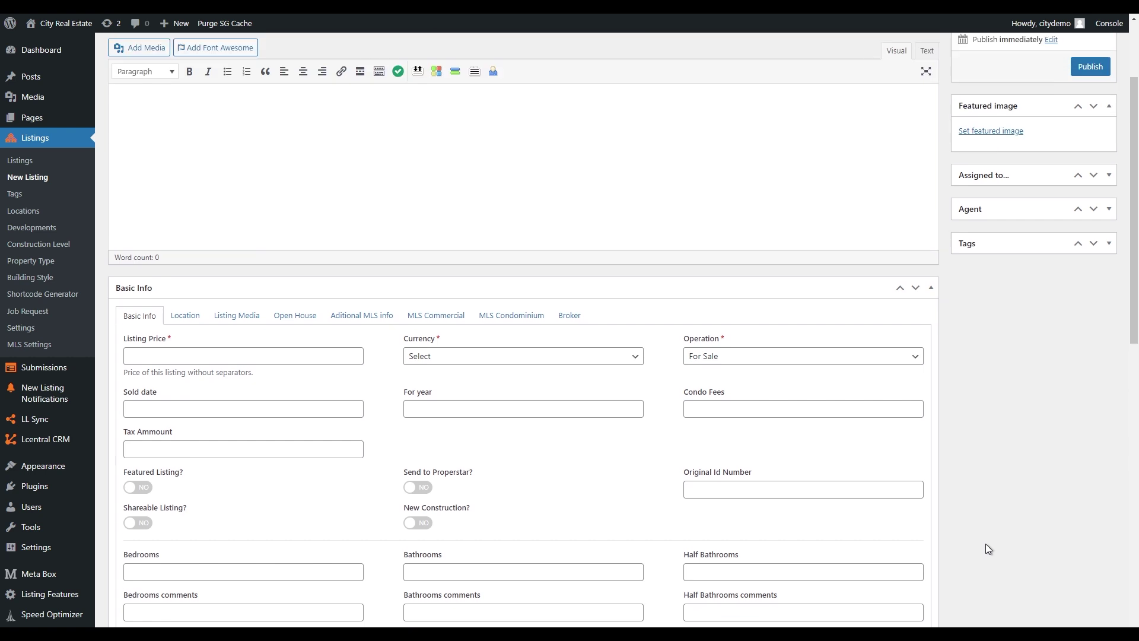
scroll(987, 548, up, 3)
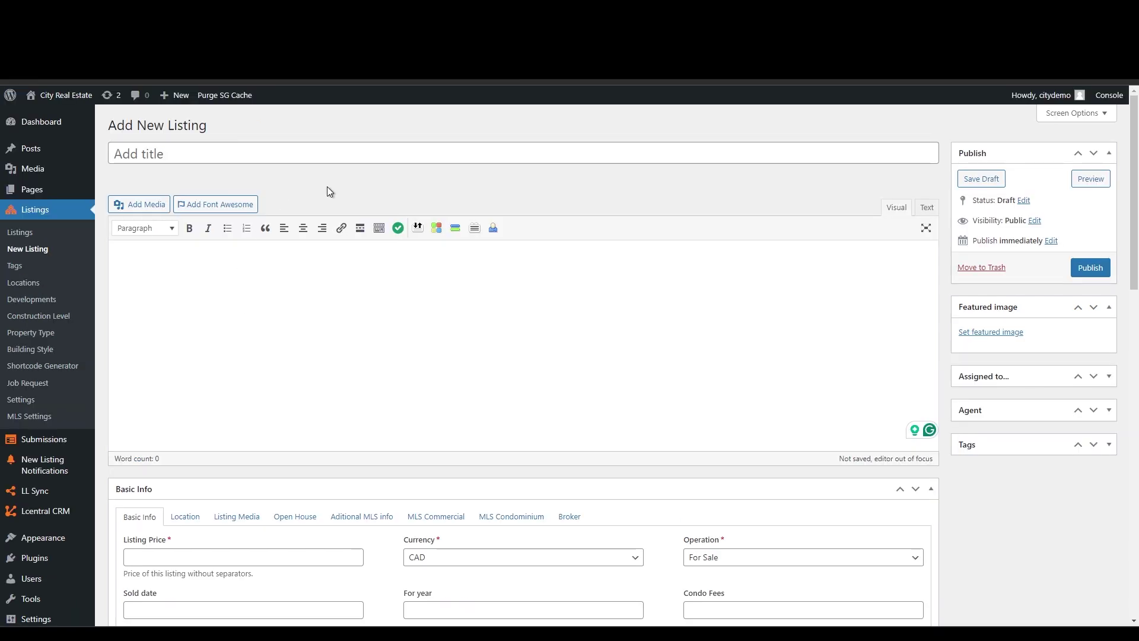
- Title the listing 'Beautiful Home for Sale in East York, Toronto' so the draft autosaves
click(325, 151)
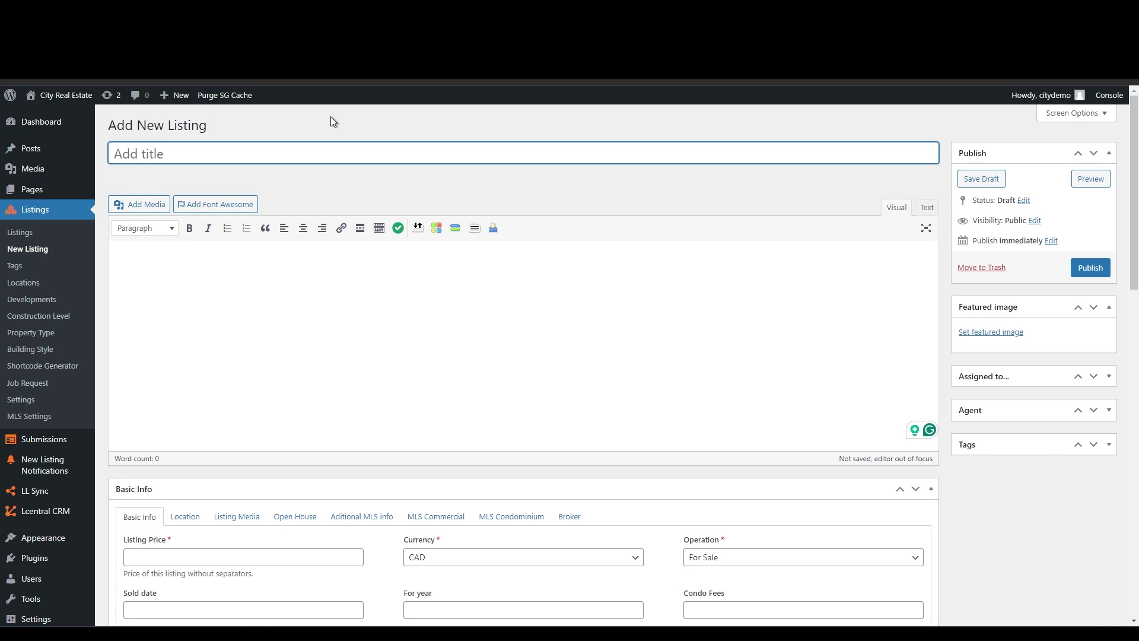
text(Beautiful Home foe)
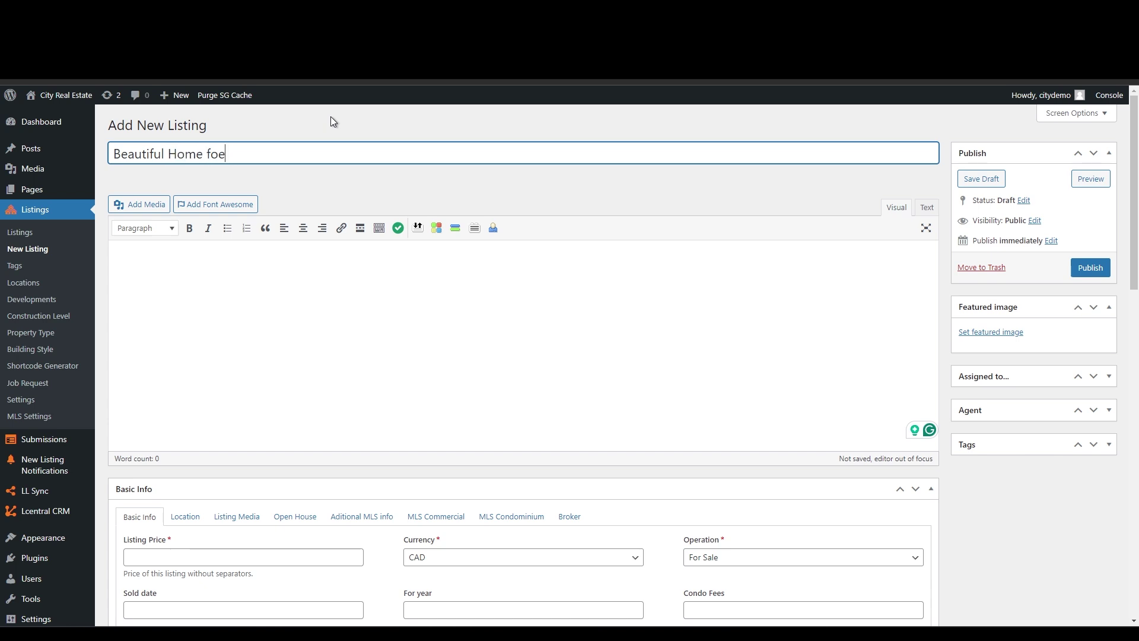
key(BackSpace)
text(r Sale in East York, Toronto)
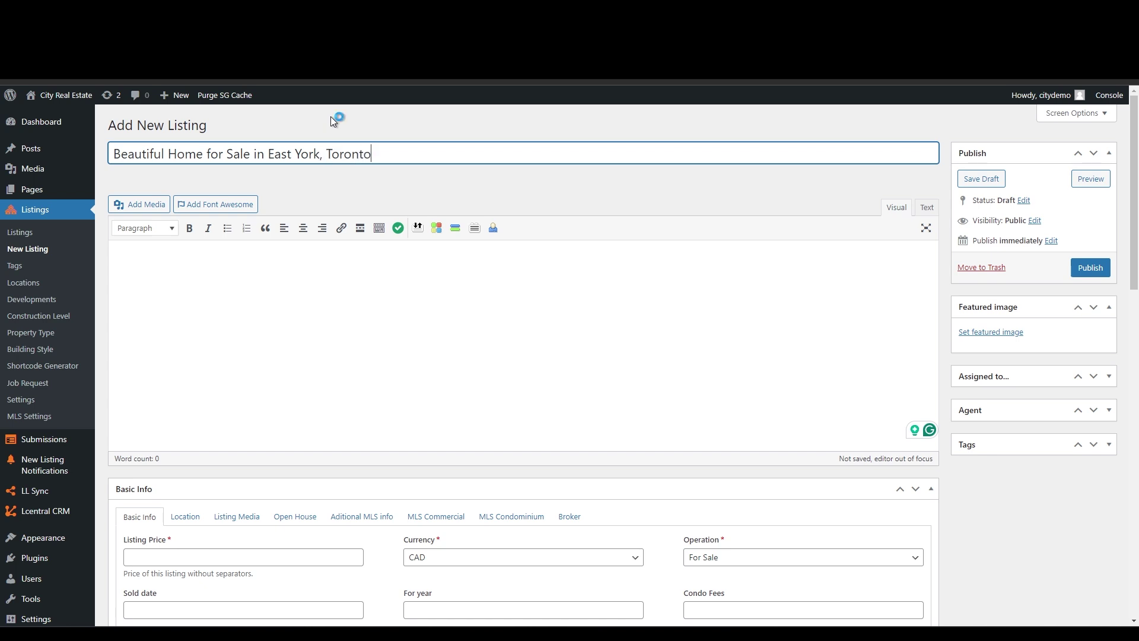
click(322, 253)
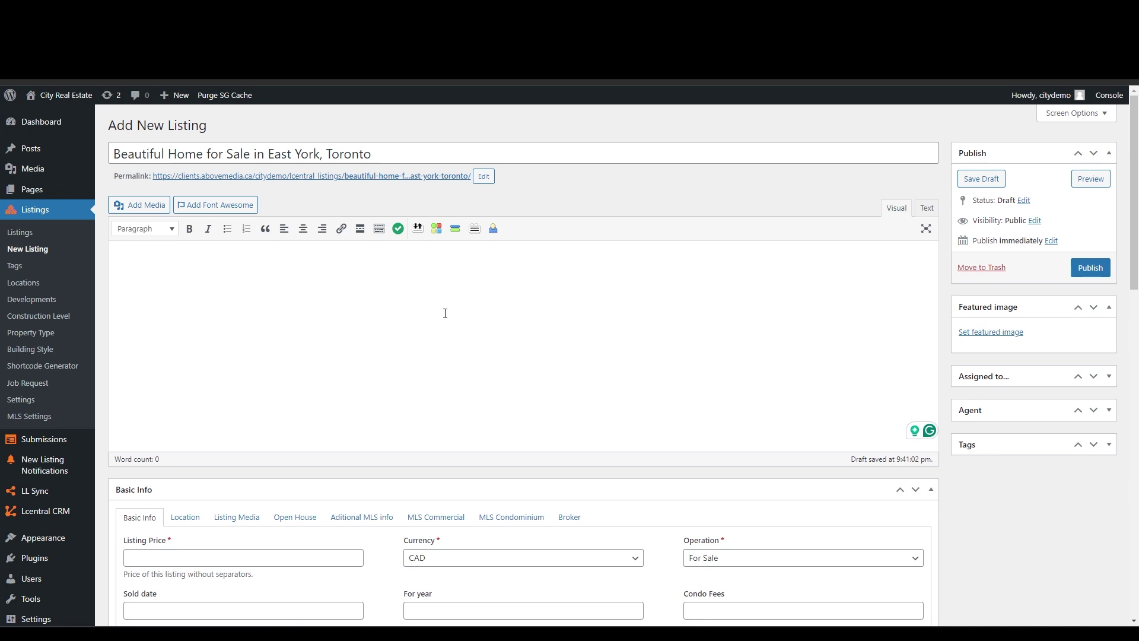
- Copy the full description from the text file in Notepad and paste it into the listing body as plain text
drag(1138, 249, 683, 173)
double_click(364, 264)
drag(468, 321, 313, 173)
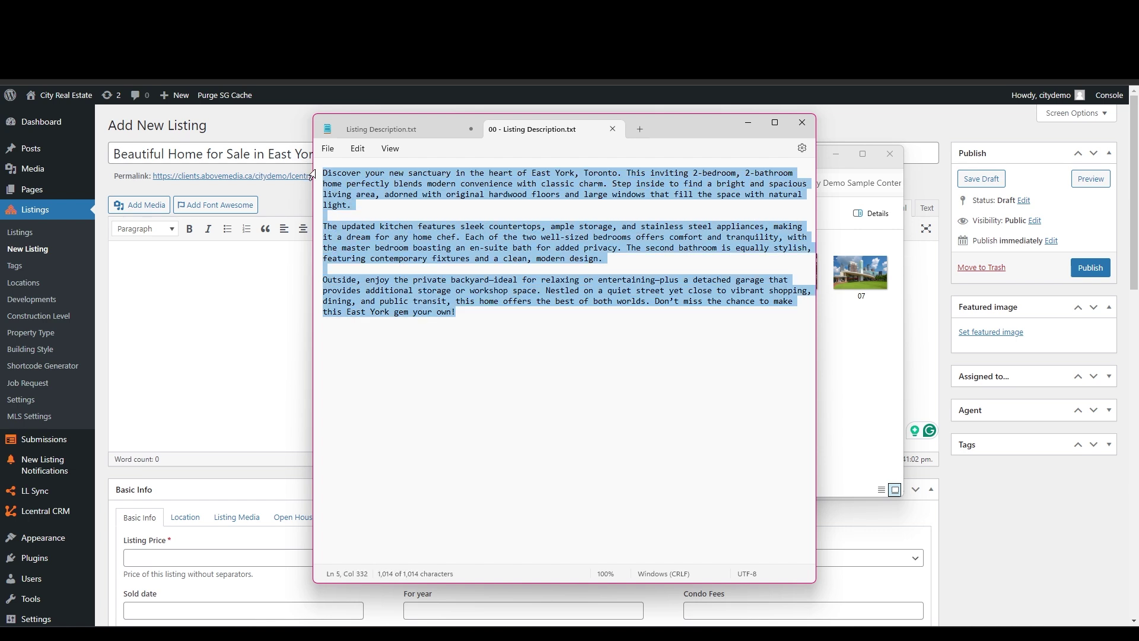
right_click(354, 187)
click(386, 245)
click(280, 264)
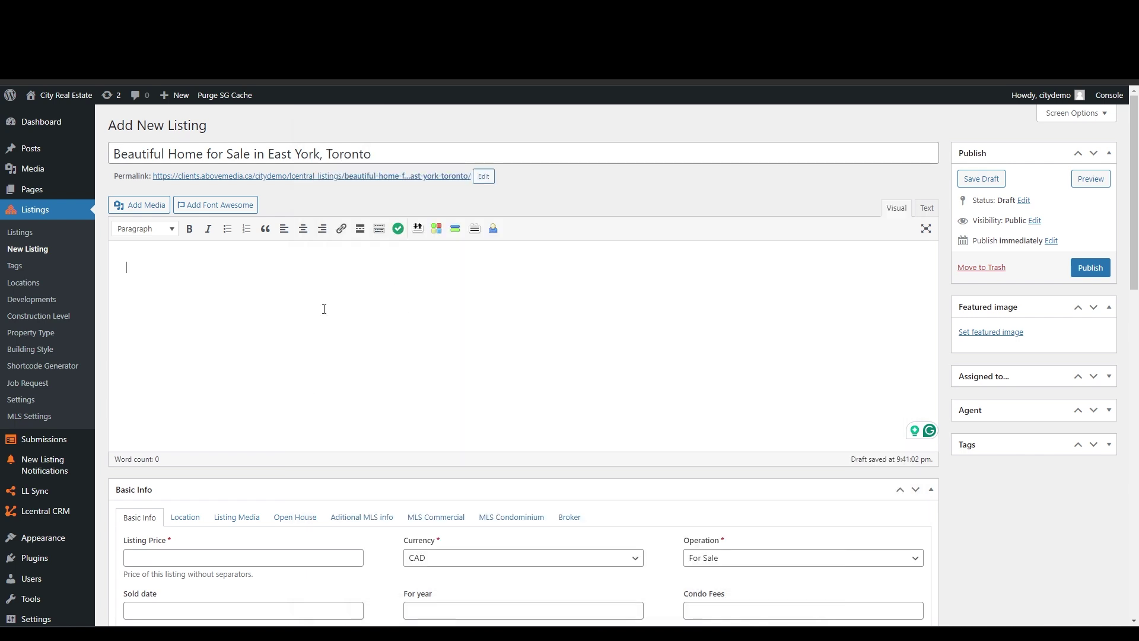
right_click(322, 267)
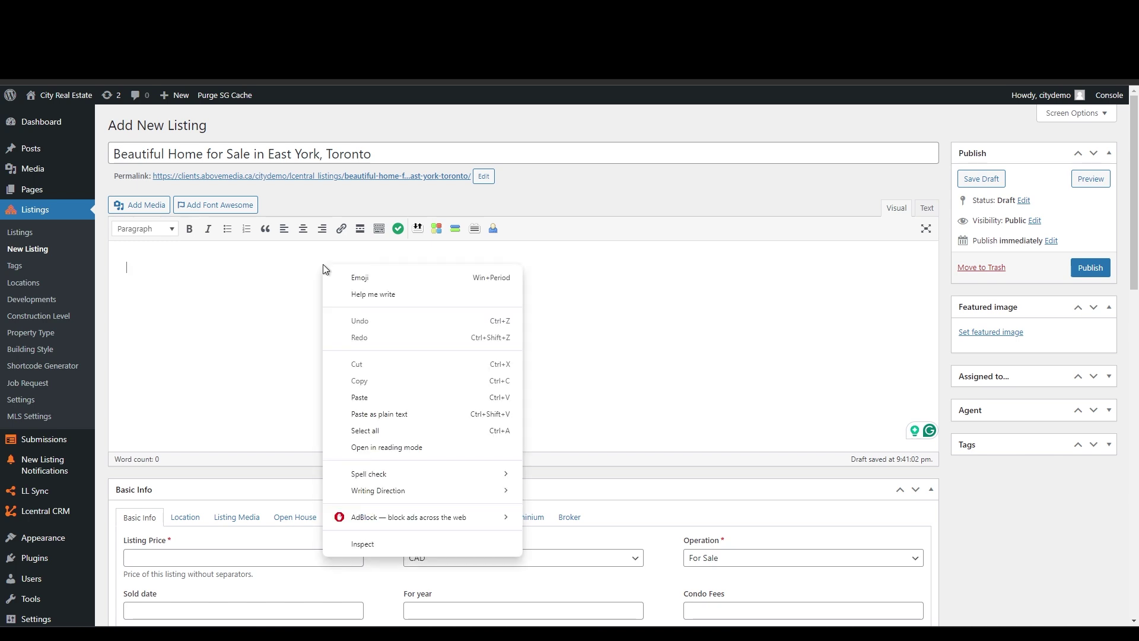
click(376, 415)
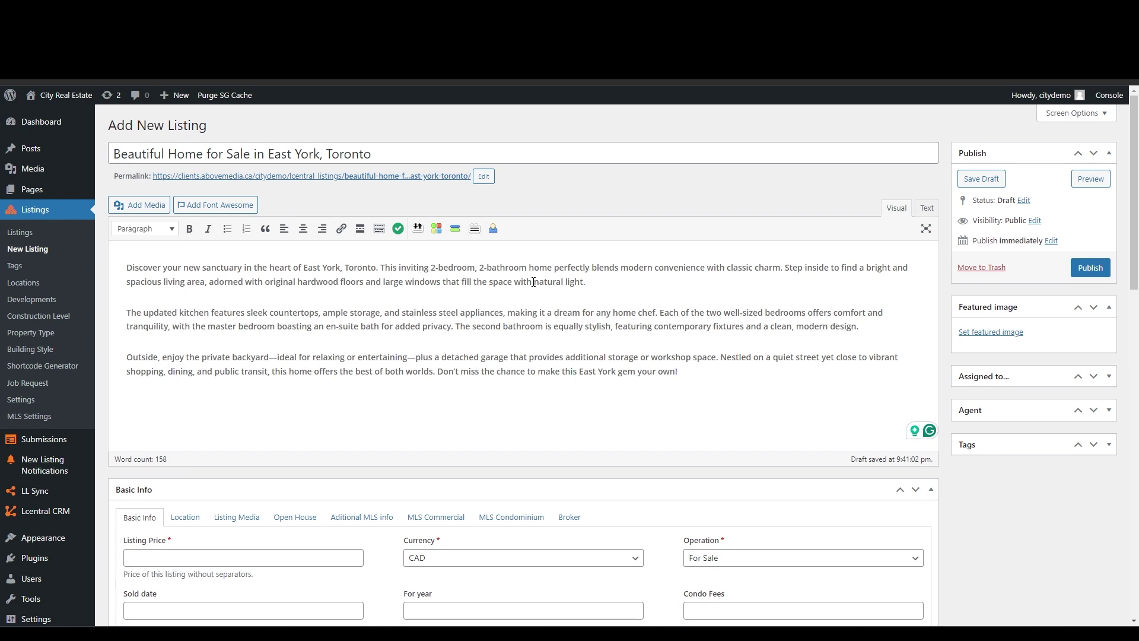
- Bold 'natural light' and add bullets Item 1, Item 2, Item3 after the first paragraph
drag(534, 281, 585, 283)
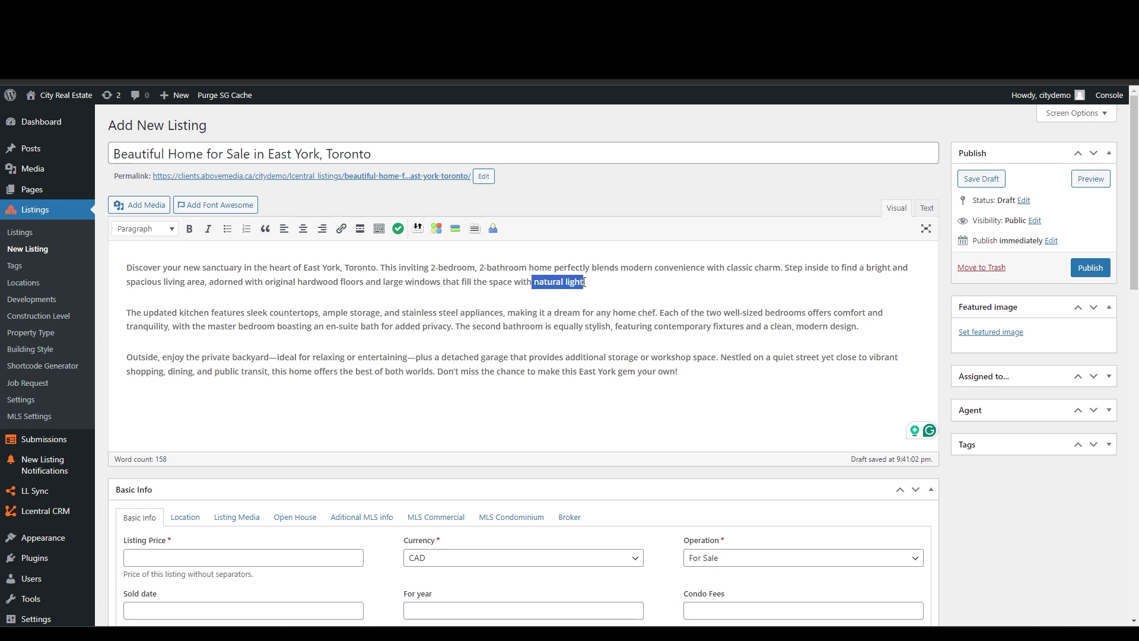
click(189, 229)
click(438, 293)
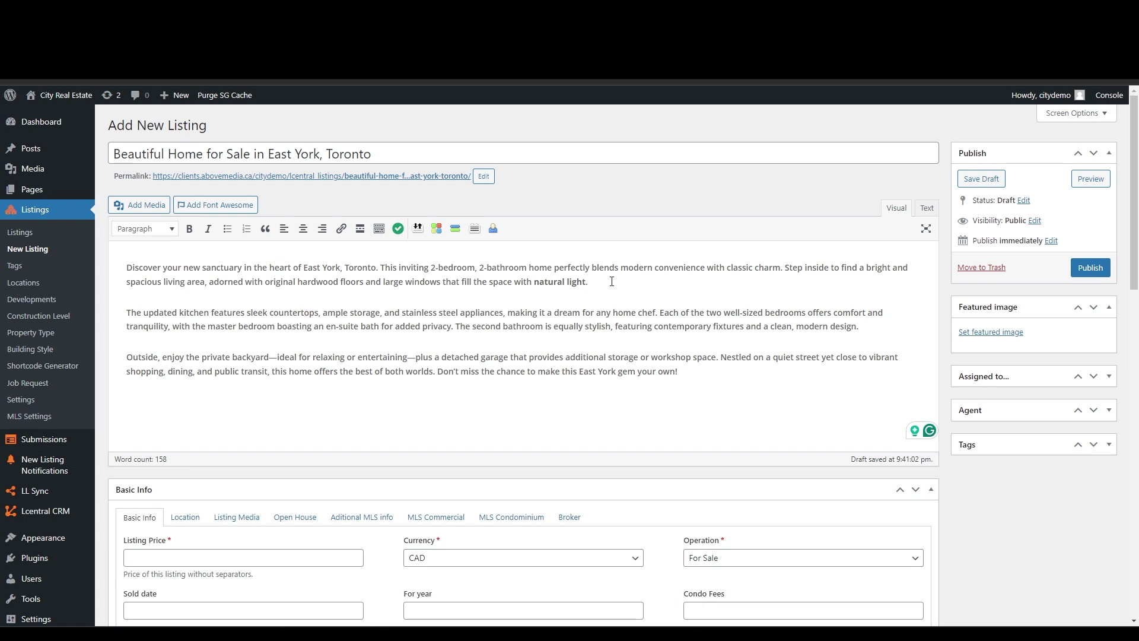
key(Return)
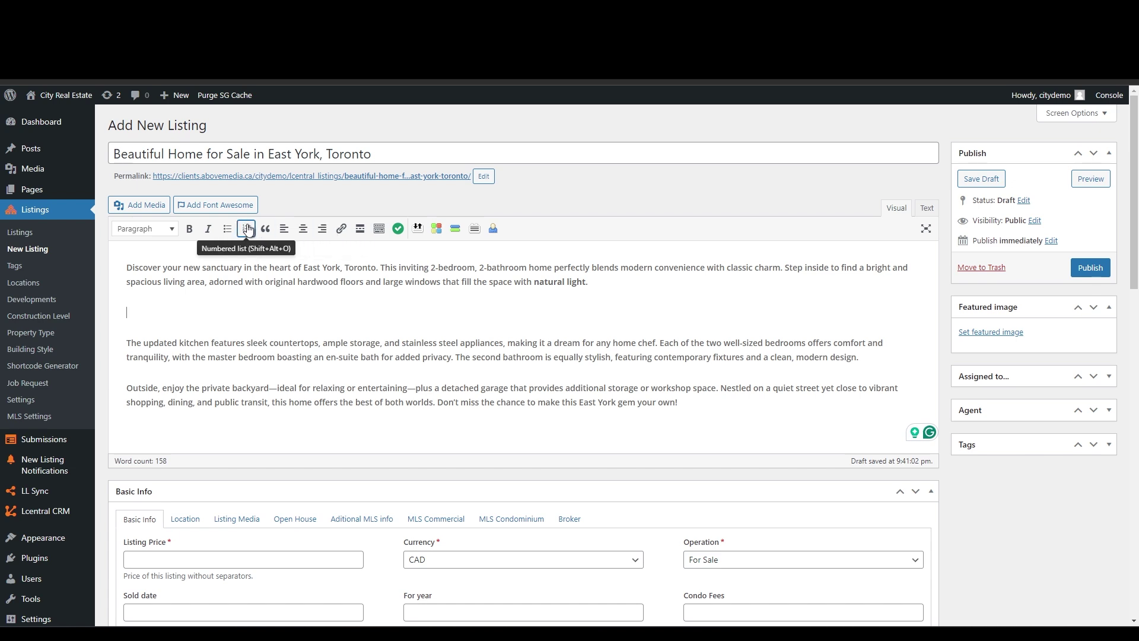
click(227, 229)
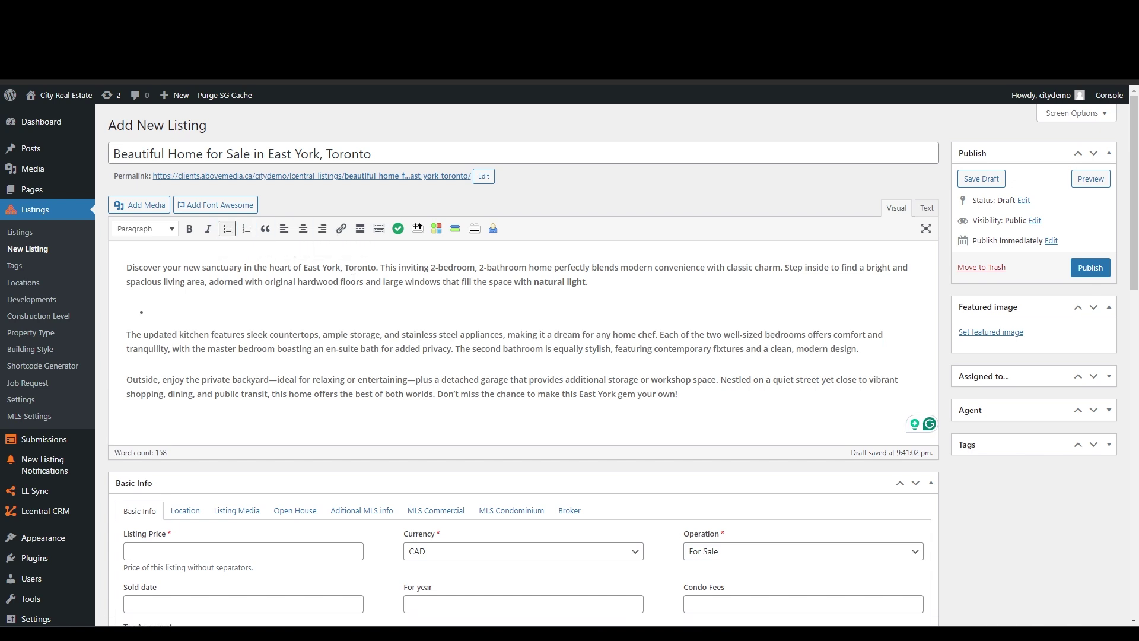
text(Item 1)
key(Return)
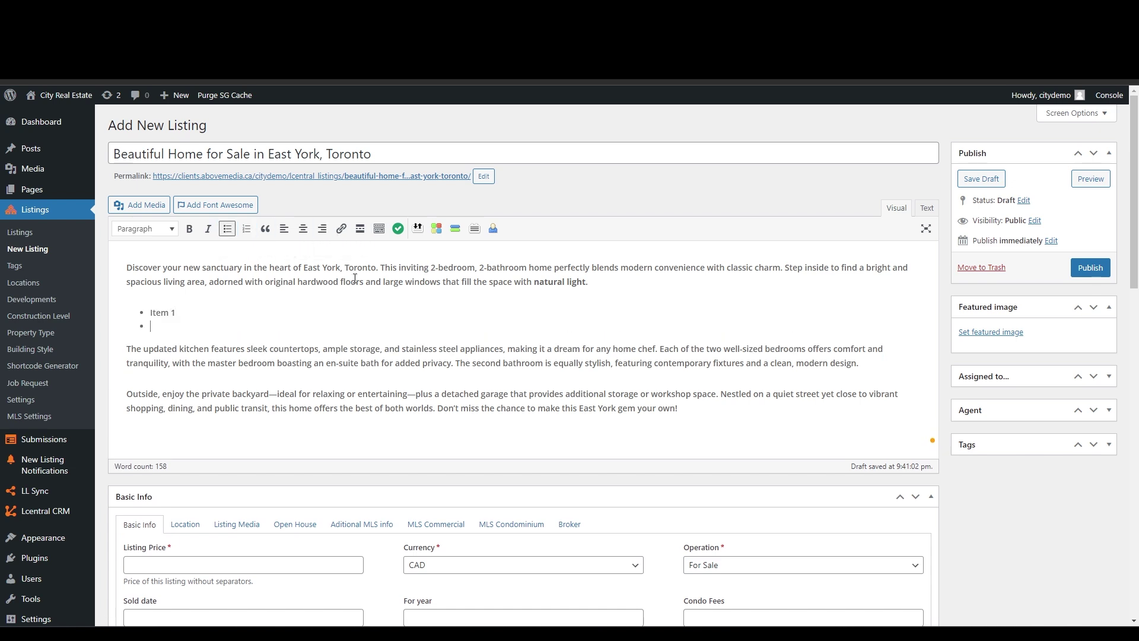
text(Item 2)
key(Return)
text(Item3)
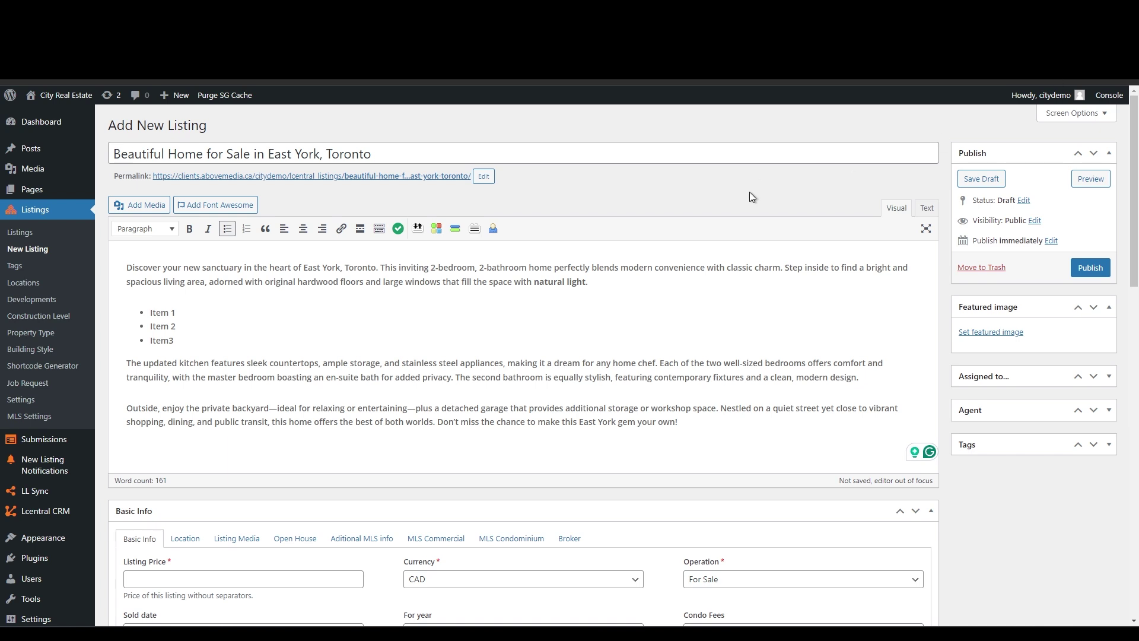
- Upload photo 01.jpg from the sample folder to the Media Library and set it as the featured image
click(988, 331)
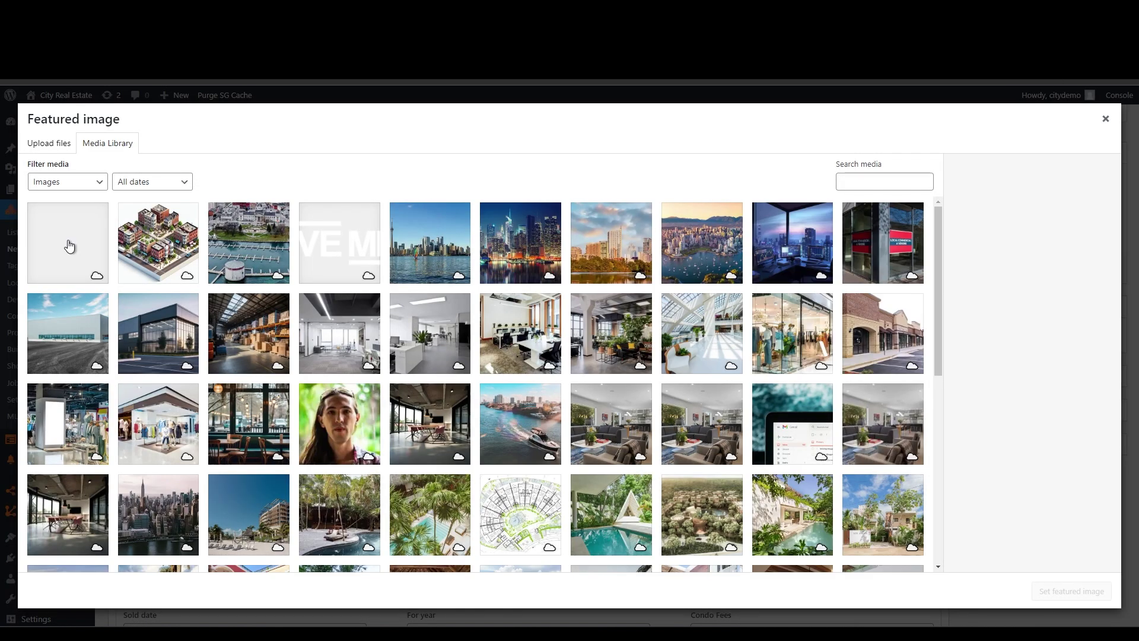
mouse_move(530, 633)
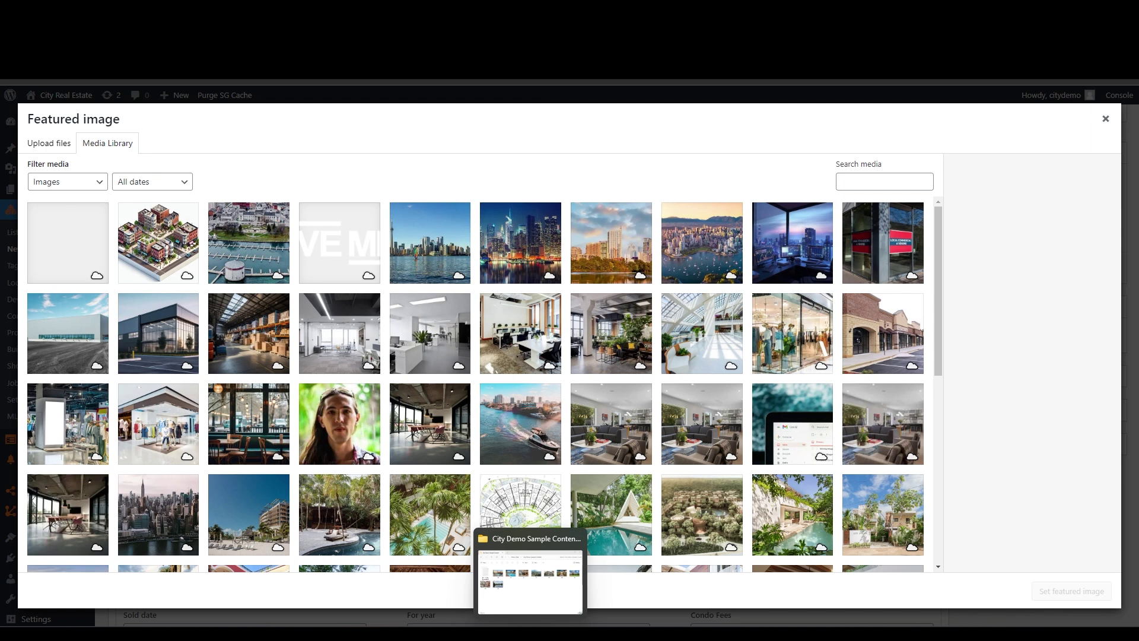
click(526, 593)
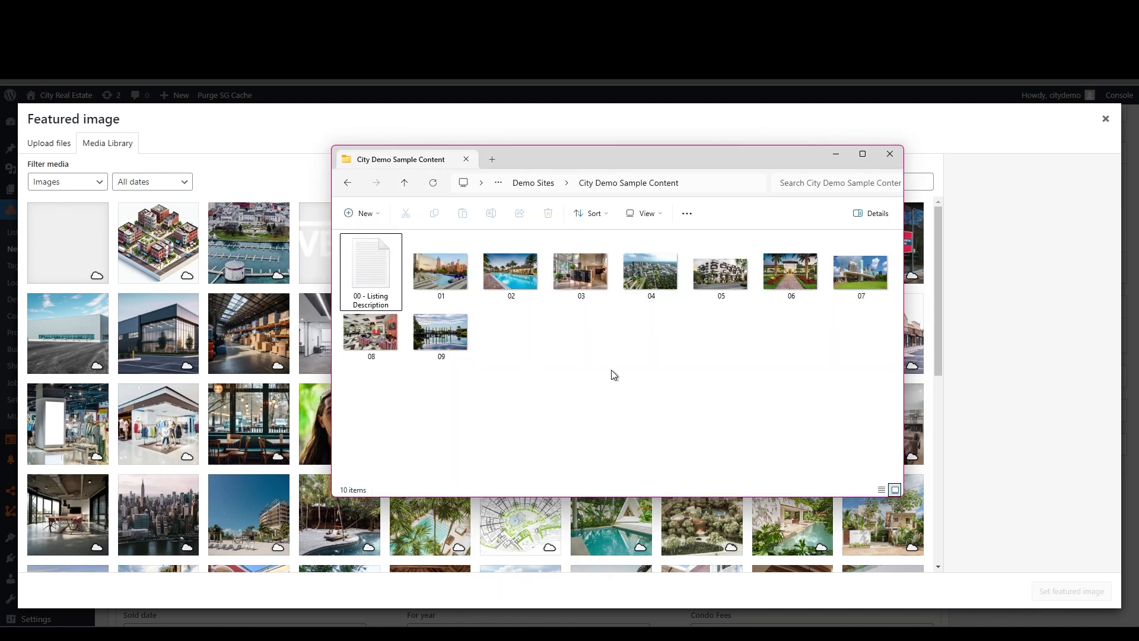
drag(608, 155, 795, 194)
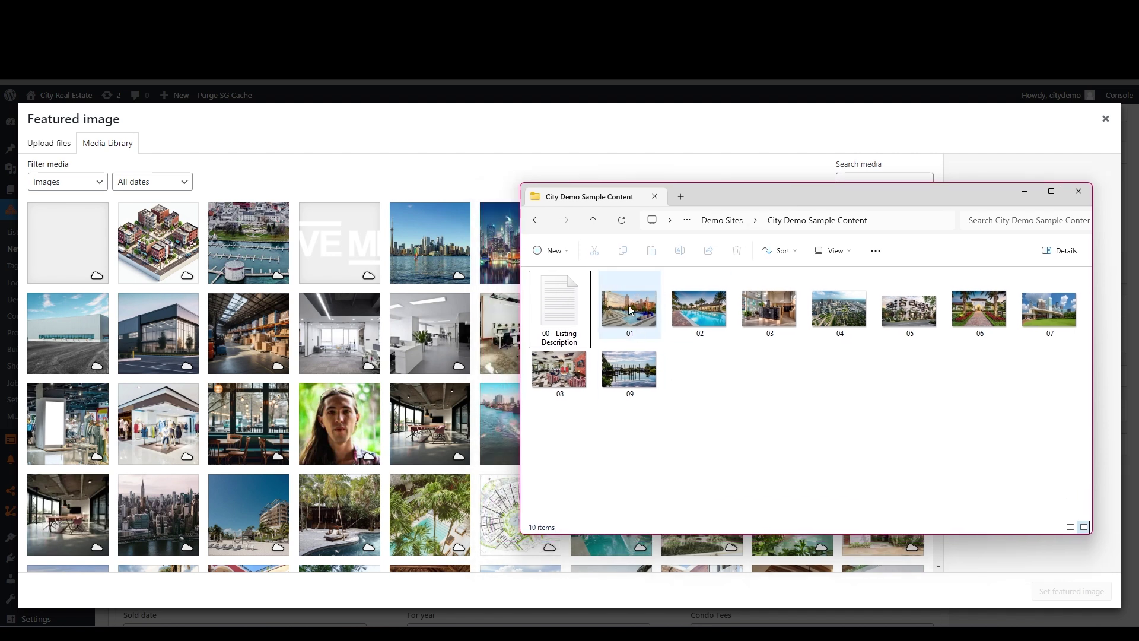
drag(629, 310, 296, 276)
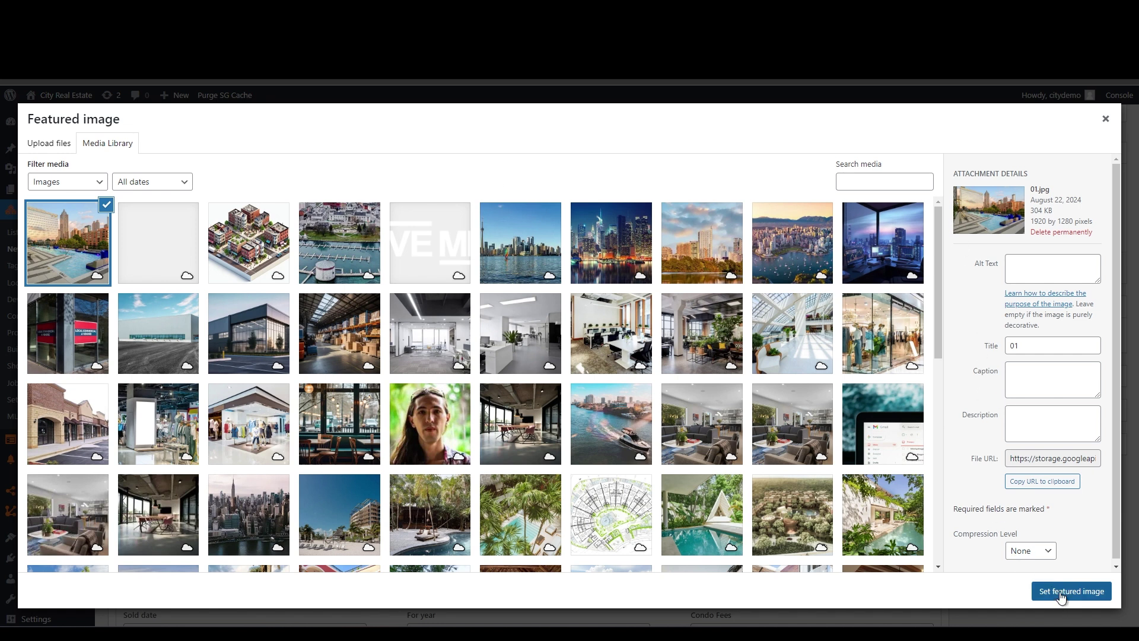
click(1061, 593)
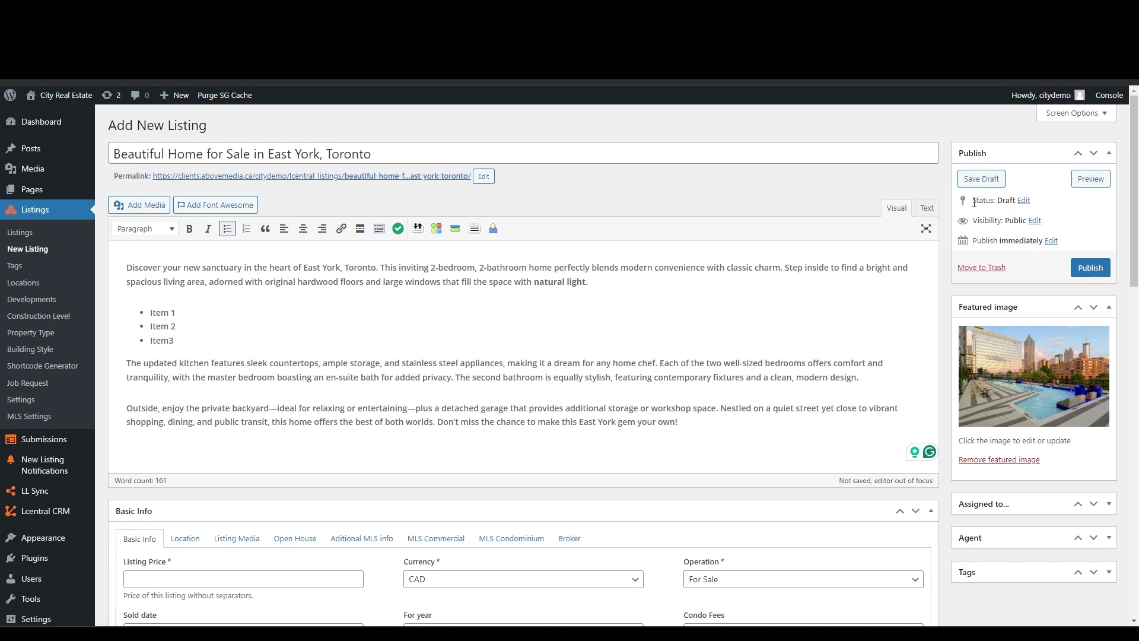
drag(973, 203, 1034, 201)
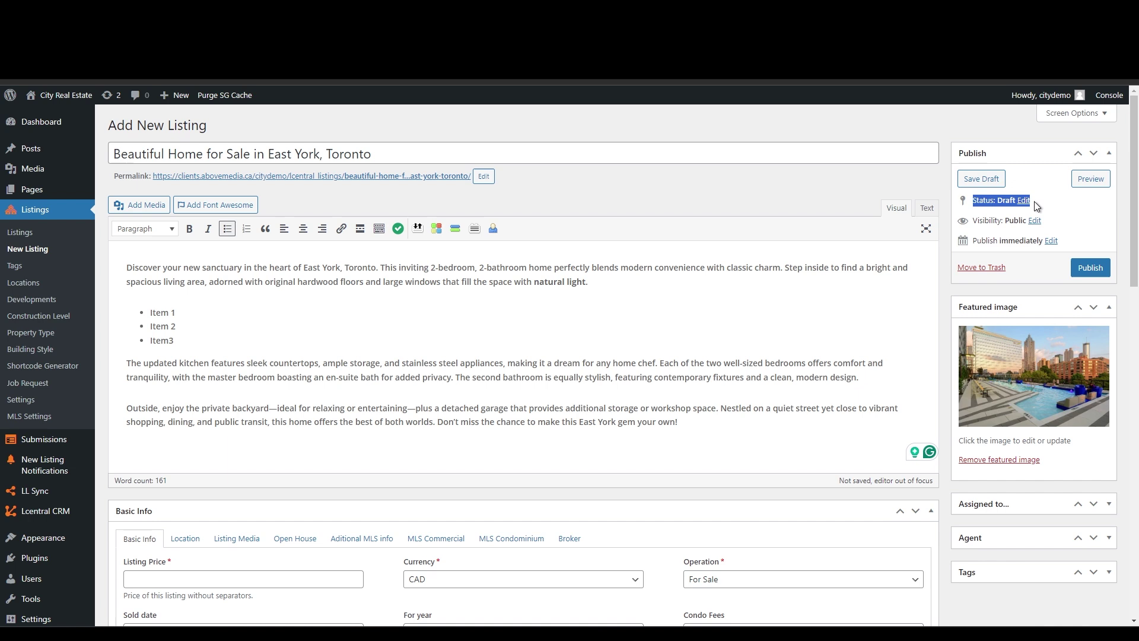
click(1078, 212)
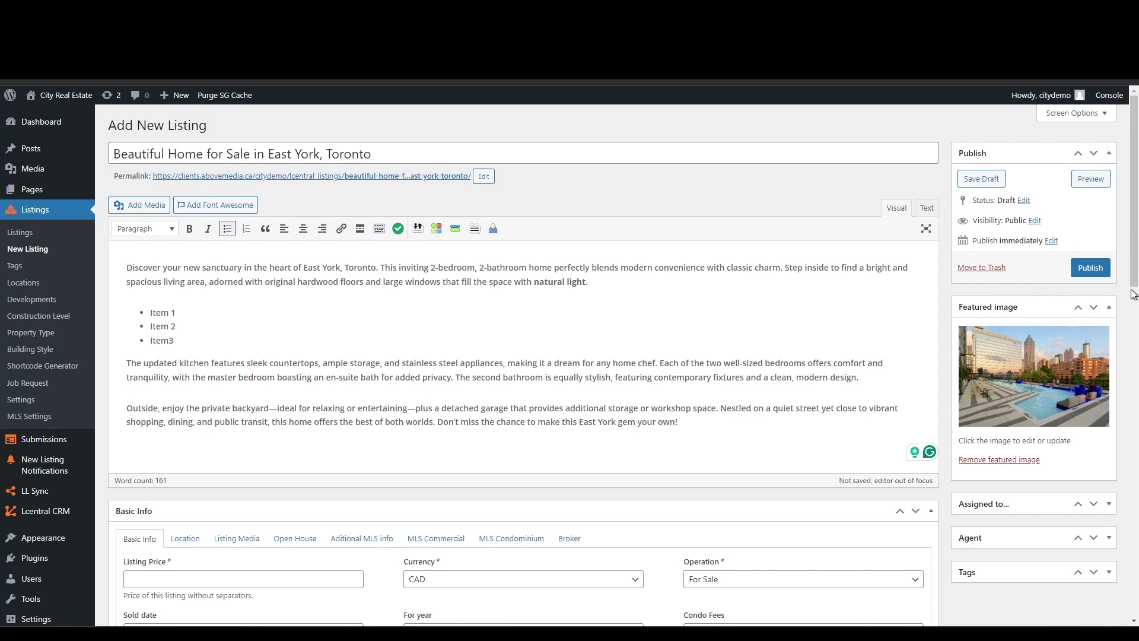
- Enter a listing price of 1400000 with CAD currency and the For Sale operation
scroll(1128, 340, down, 1)
scroll(1129, 339, down, 6)
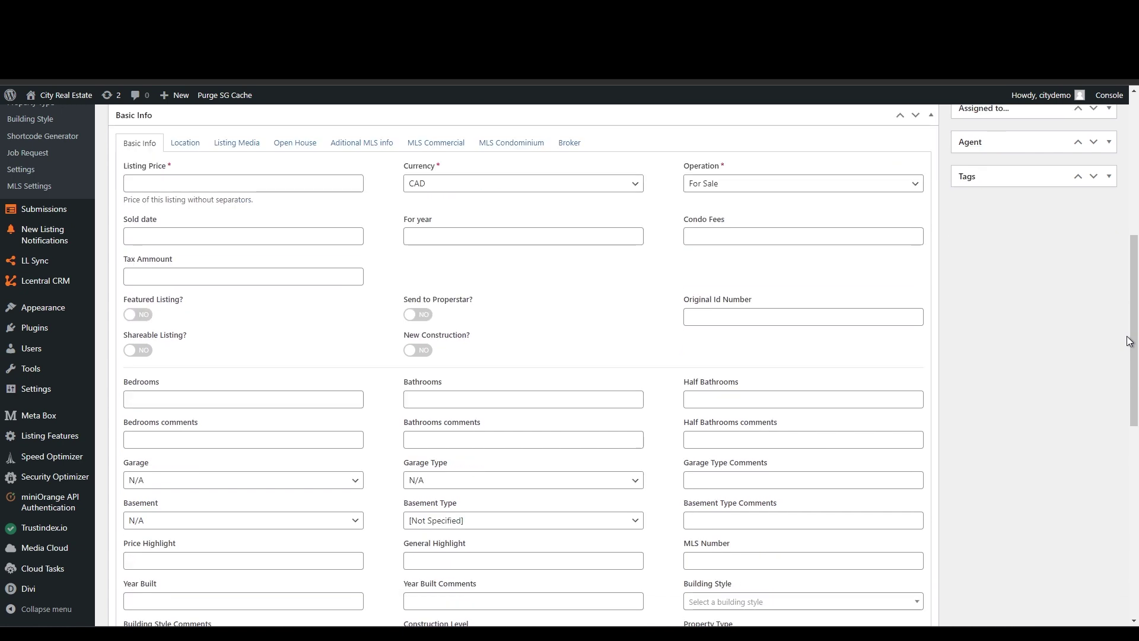
click(254, 183)
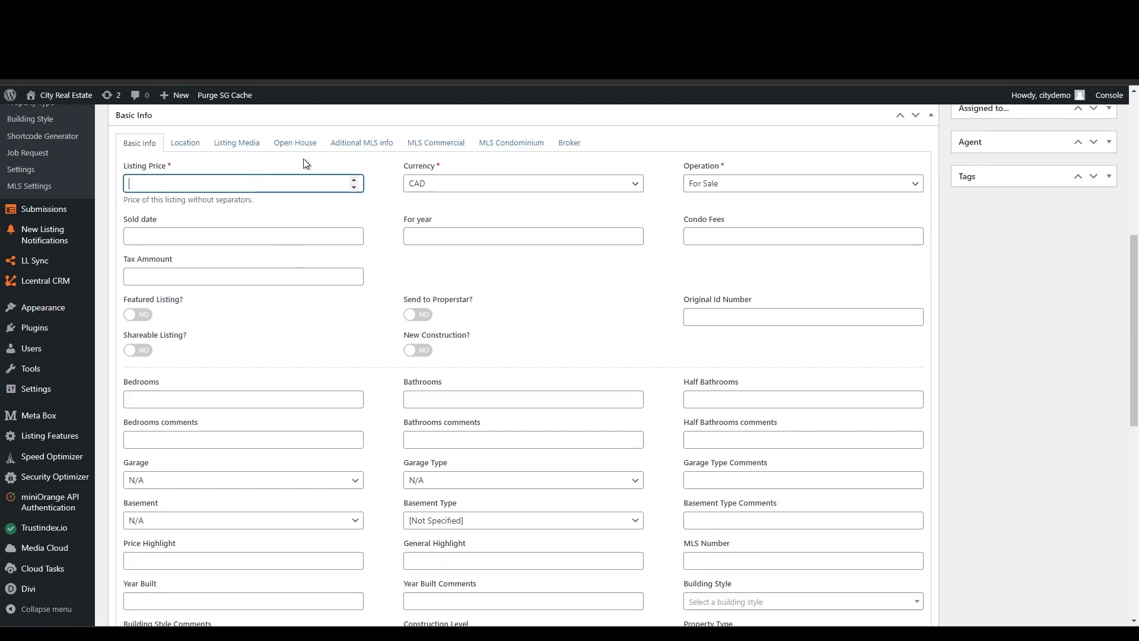
text(1400000)
click(446, 188)
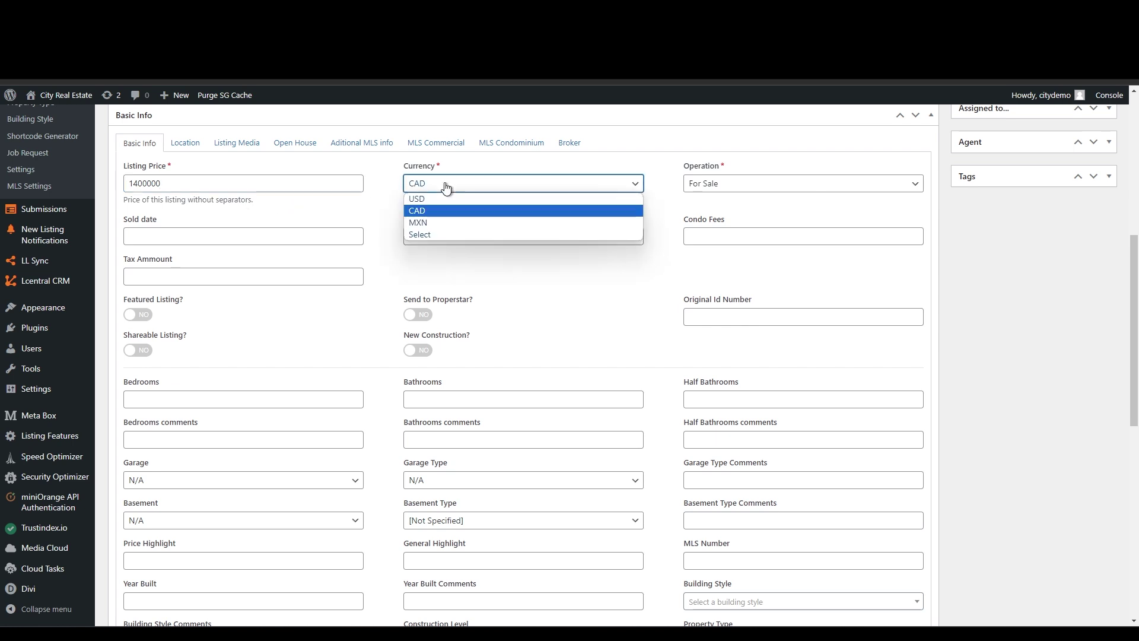
click(440, 212)
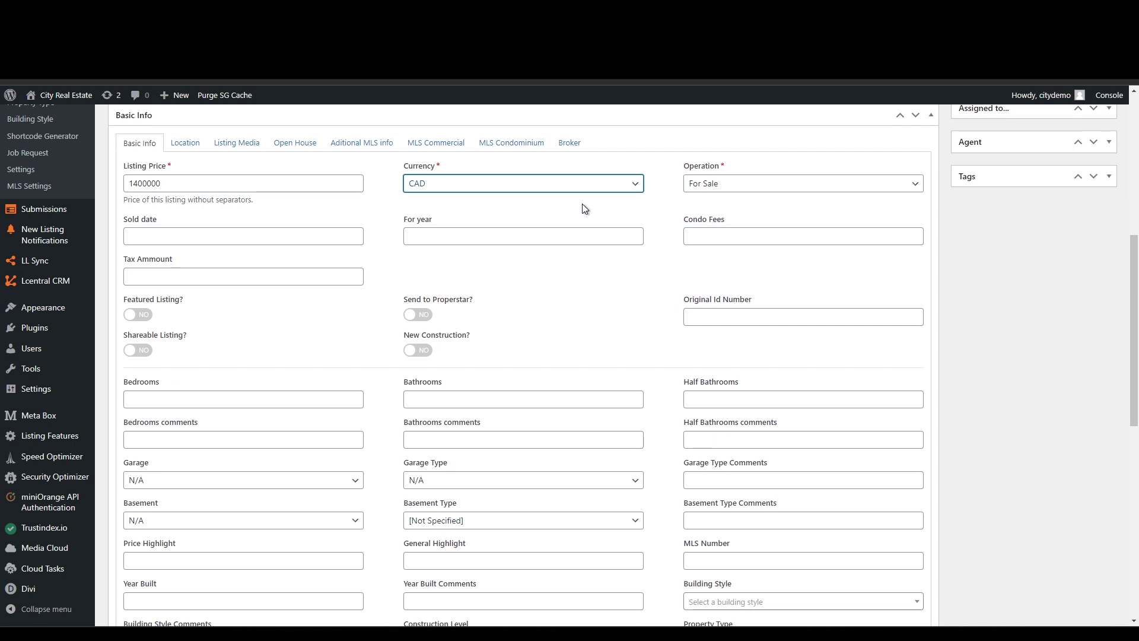
click(700, 184)
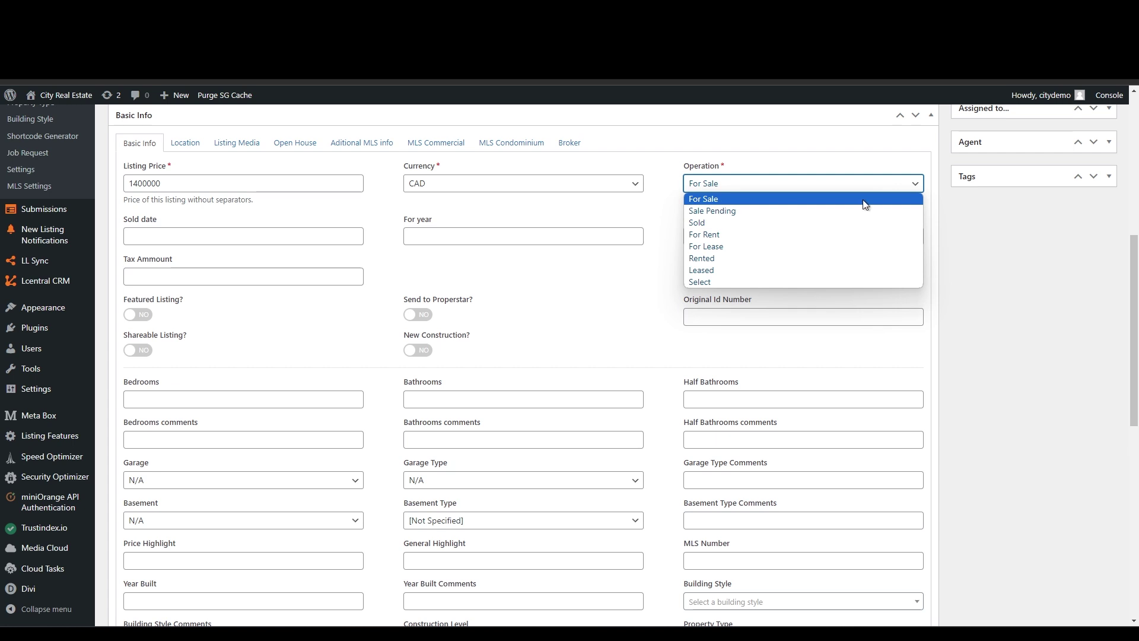
click(994, 215)
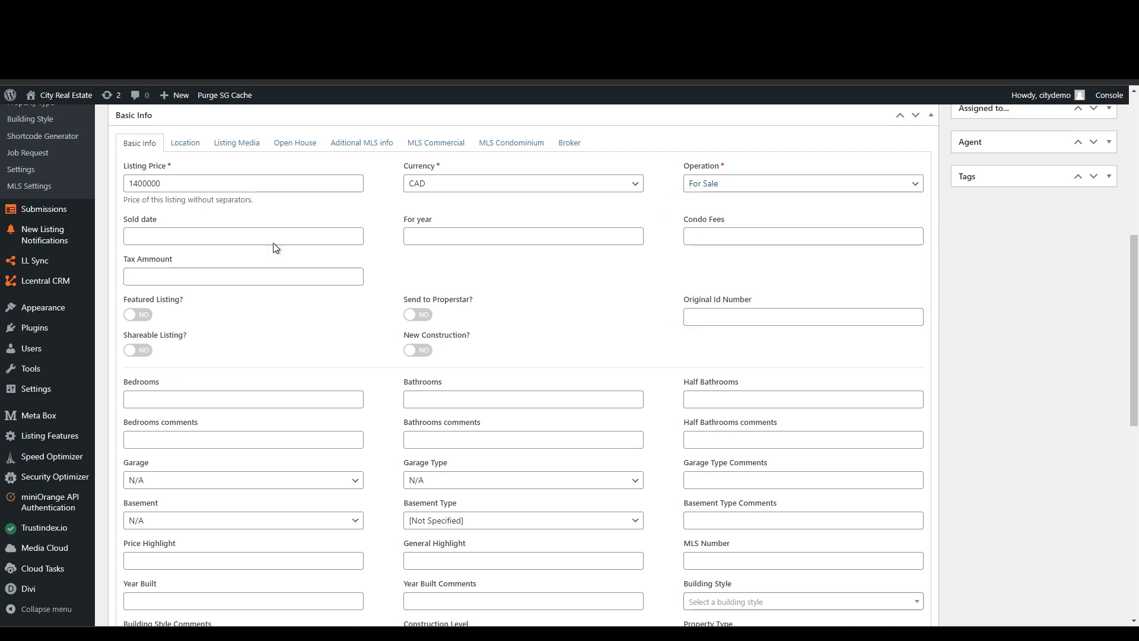
- Enter a tax amount of 4200 for year 2025, leaving sold date and condo fees empty
click(255, 235)
click(473, 206)
click(413, 242)
click(253, 276)
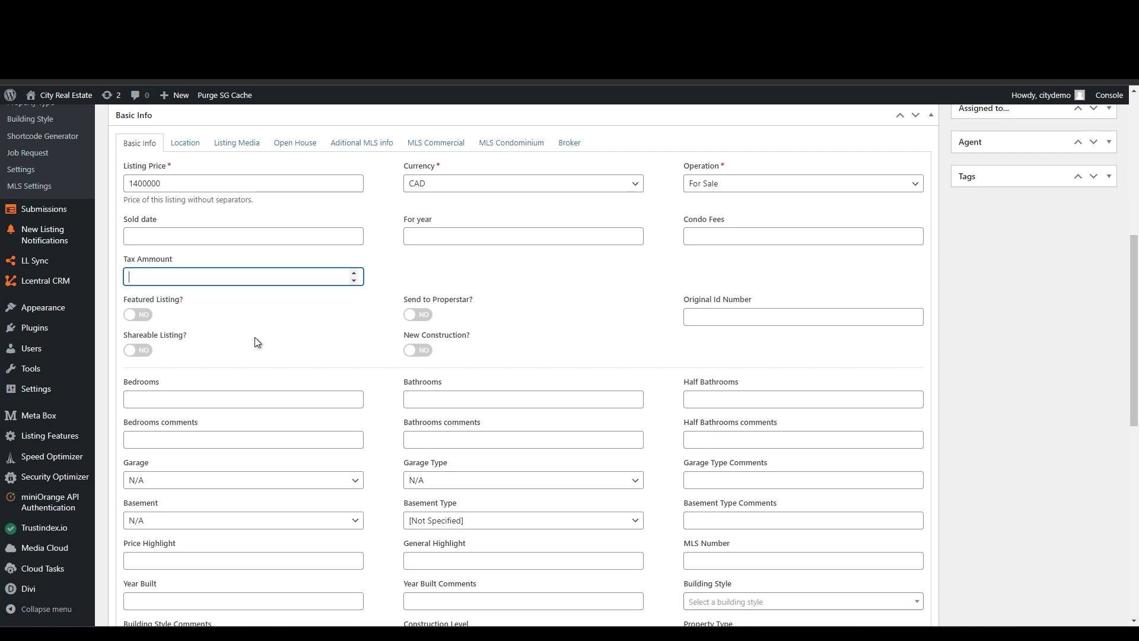
text(4200)
click(453, 235)
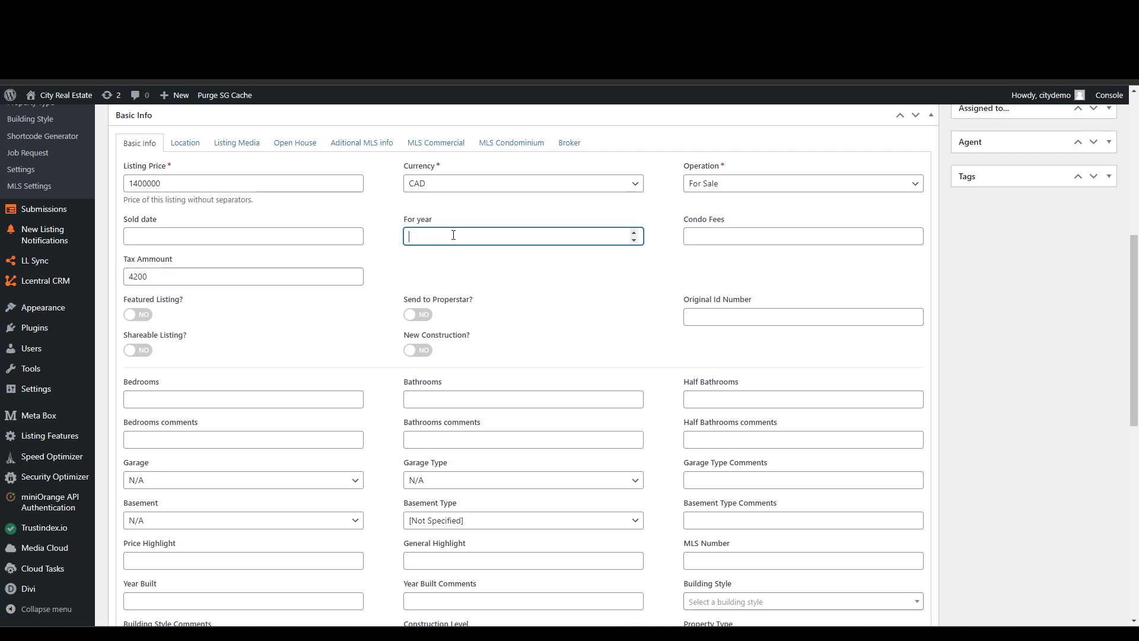
text(2025)
click(707, 236)
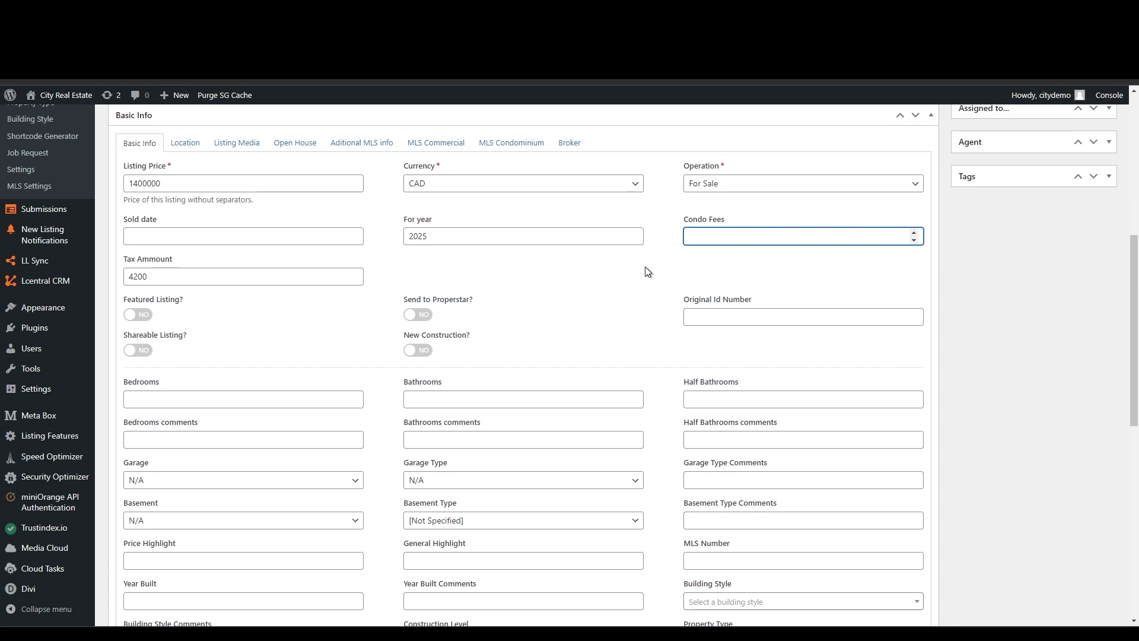
click(354, 312)
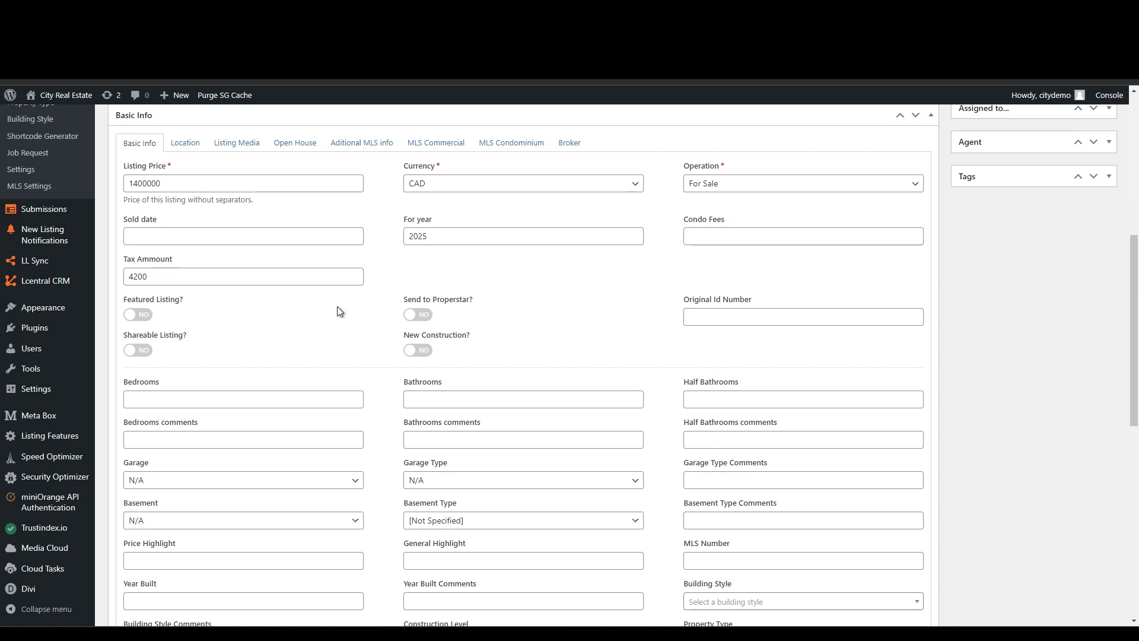
- Switch the Featured Listing? toggle to YES
click(141, 316)
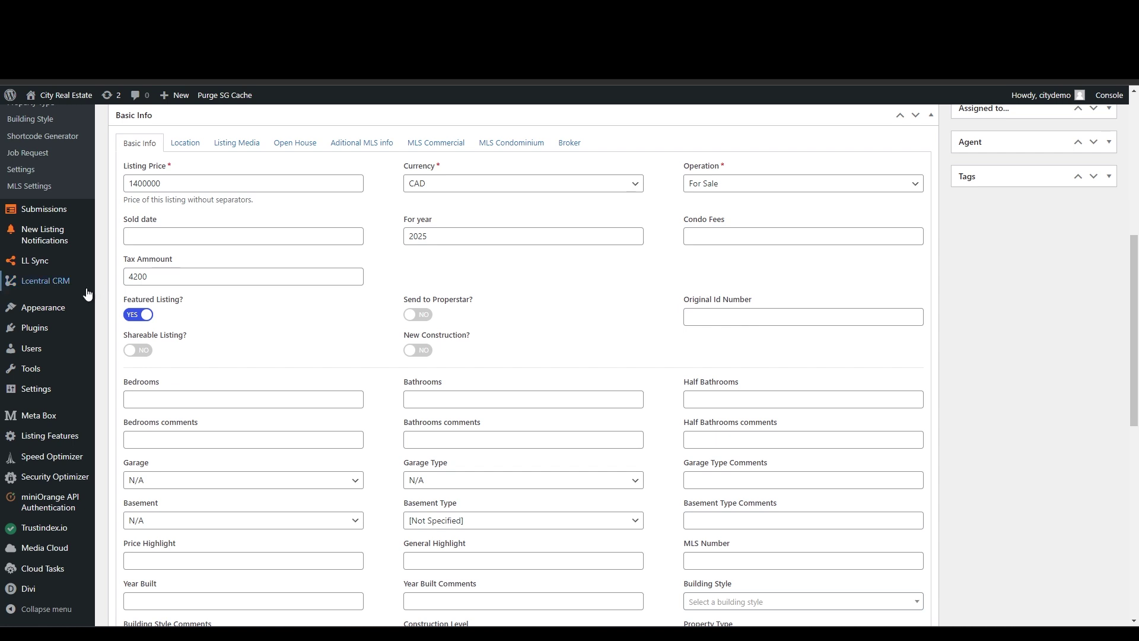
mouse_move(48, 266)
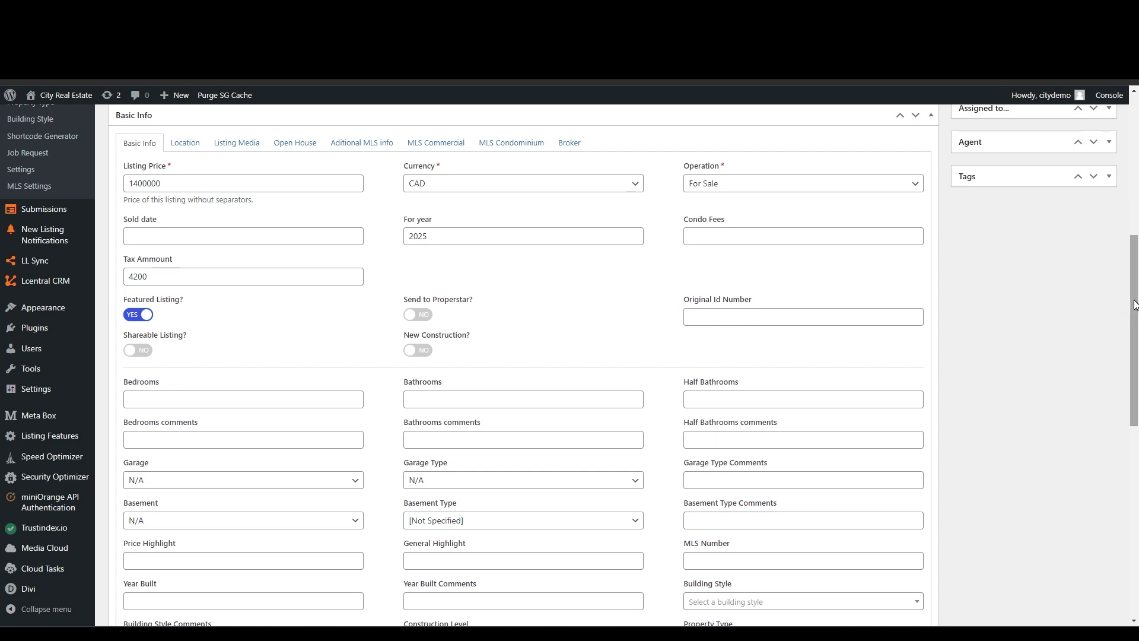
- Enter 2 bedrooms and 2 bathrooms in Basic Info
drag(1134, 304, 1120, 354)
click(250, 261)
text(2)
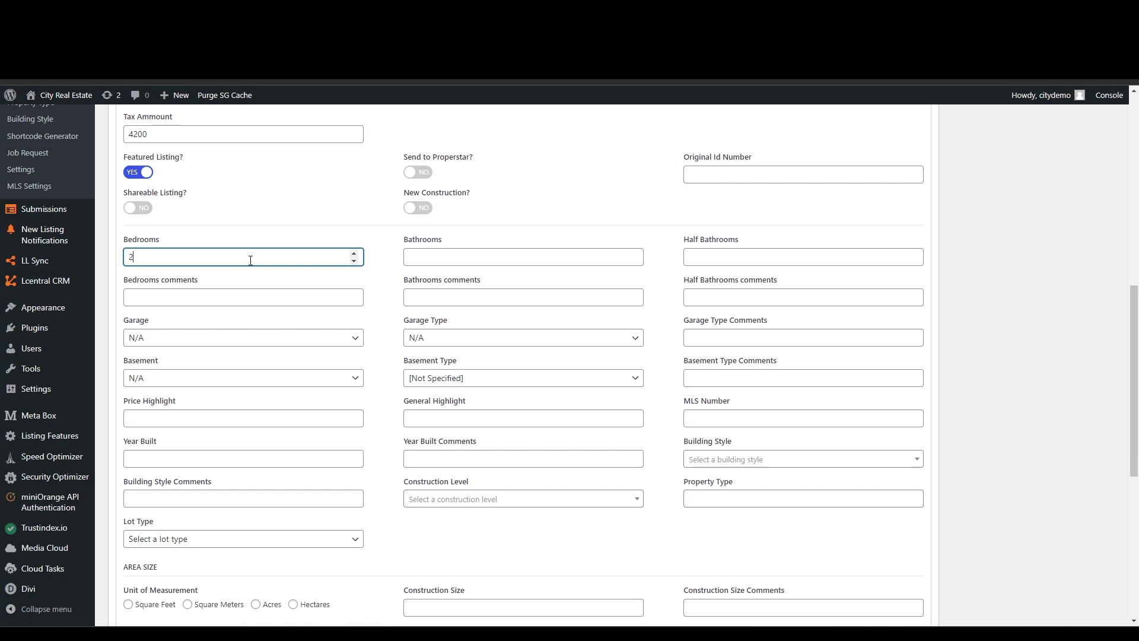
click(440, 259)
text(2)
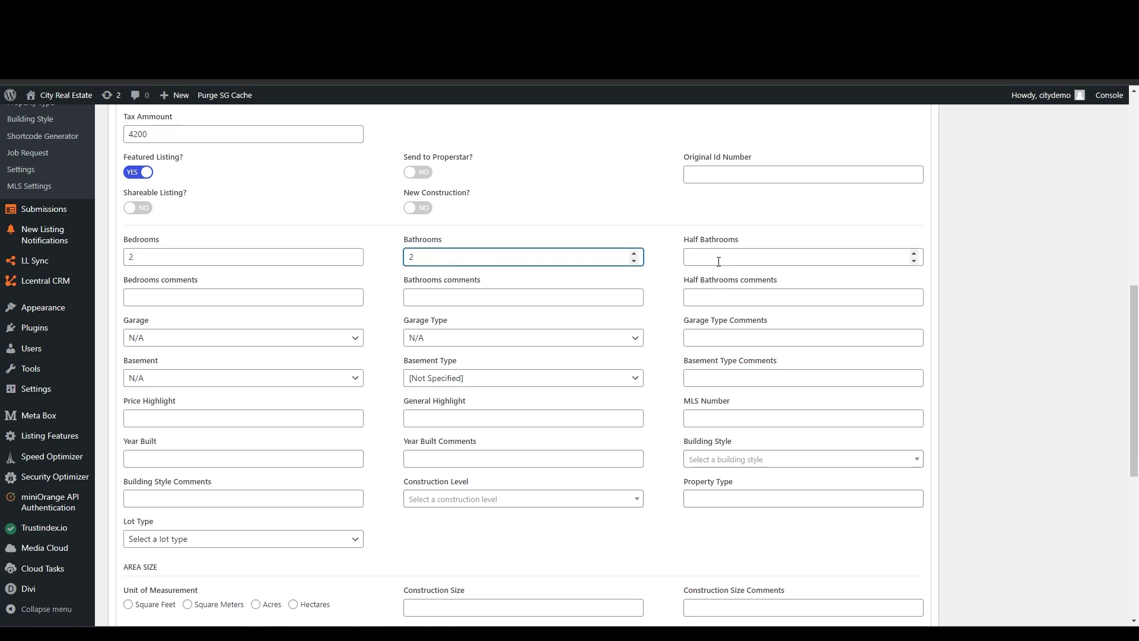
- Add the bedrooms comment 'Very Spacious!' and move through the bathroom comment fields
click(197, 298)
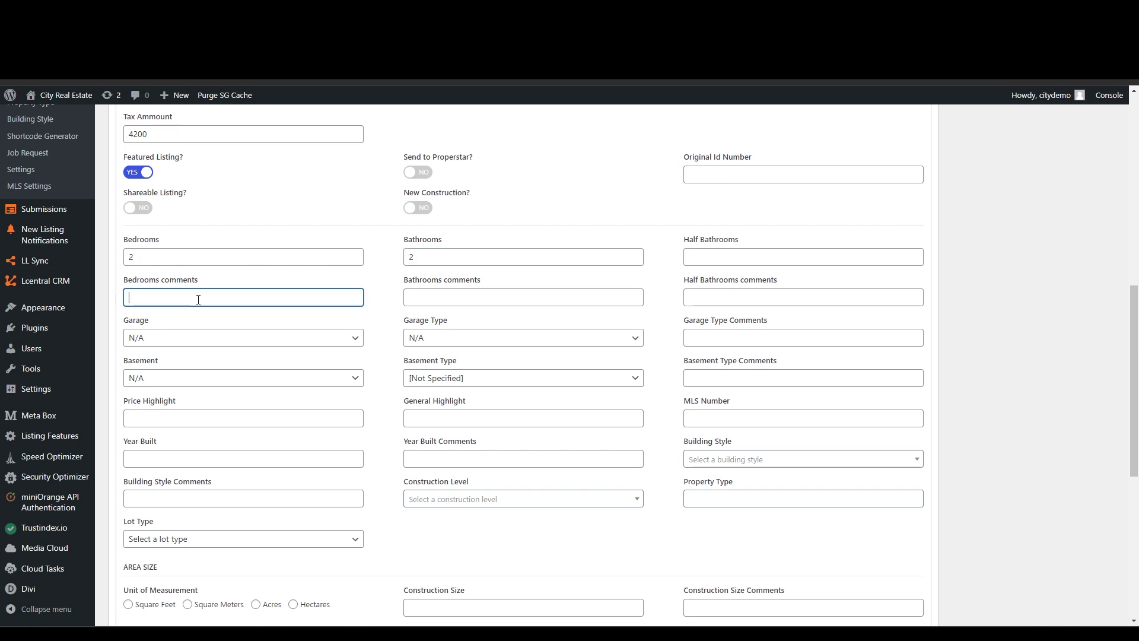
click(442, 300)
click(715, 301)
click(1054, 281)
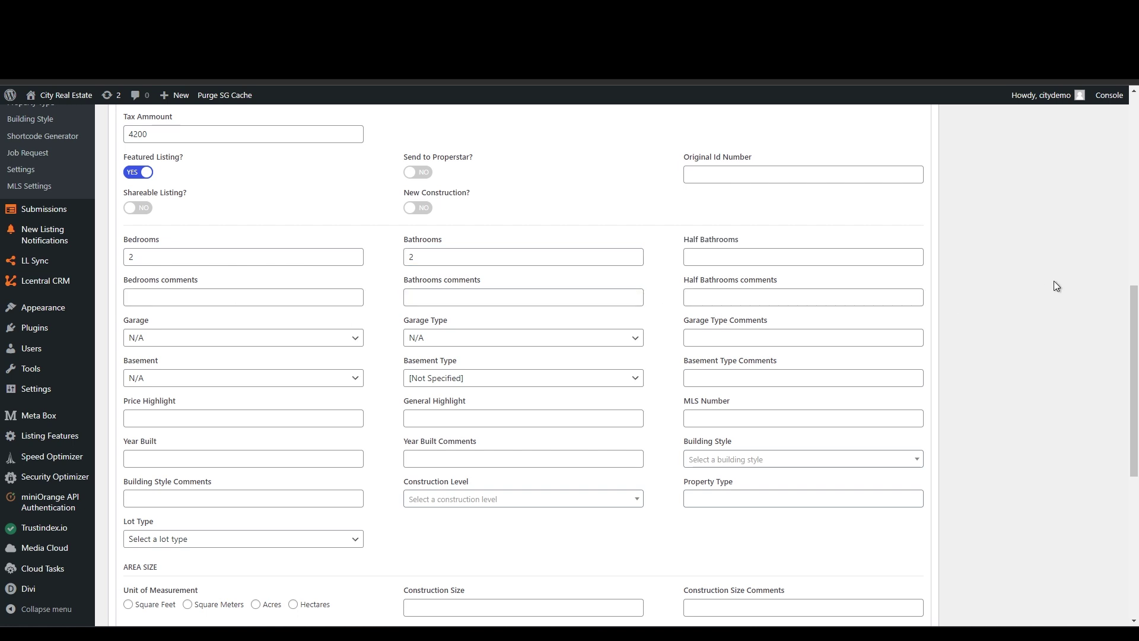
click(195, 297)
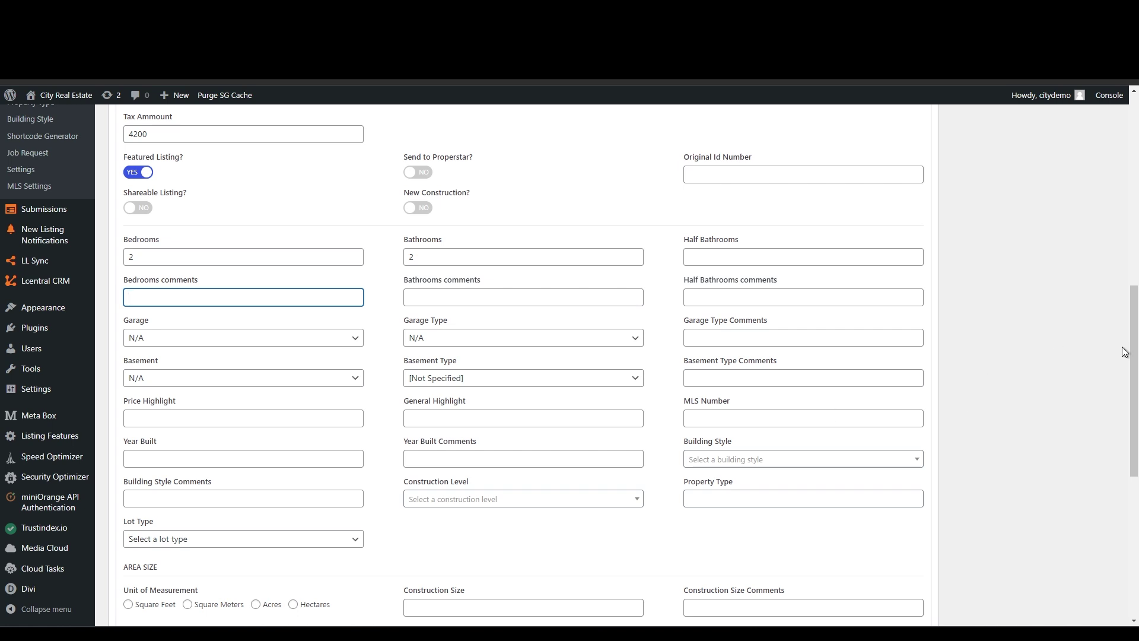
text(Very Spacious!)
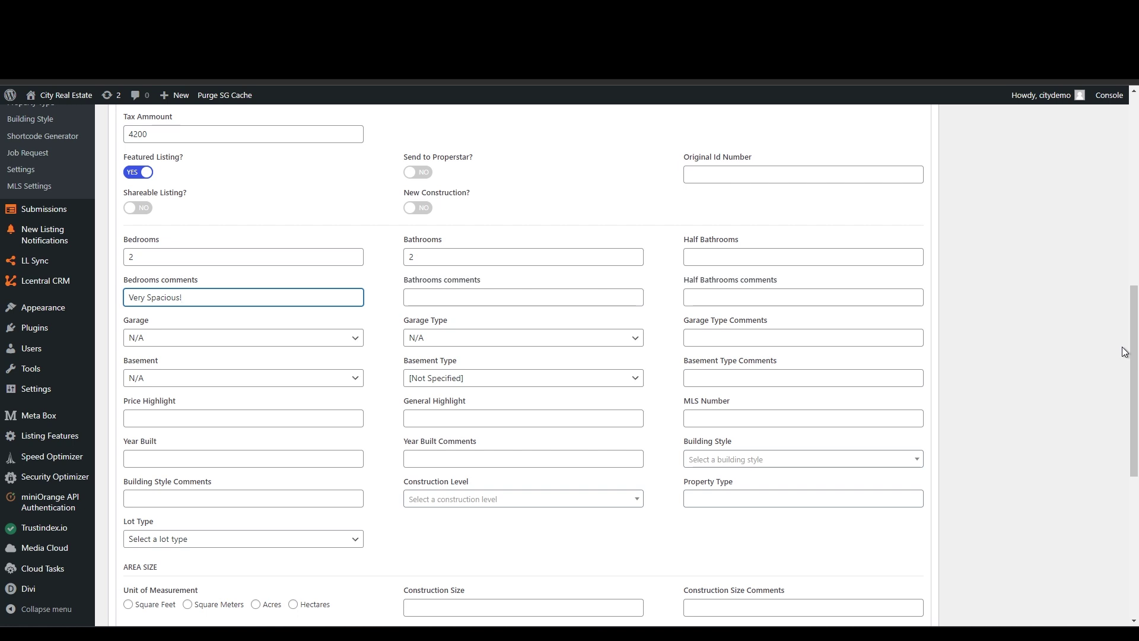
key(Tab)
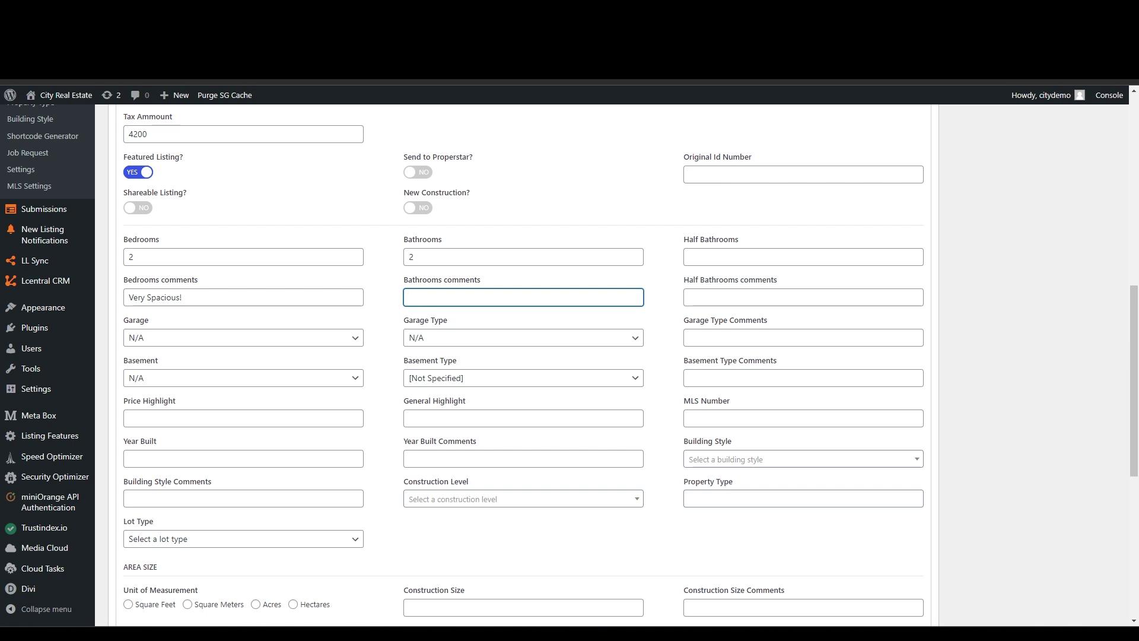
click(731, 300)
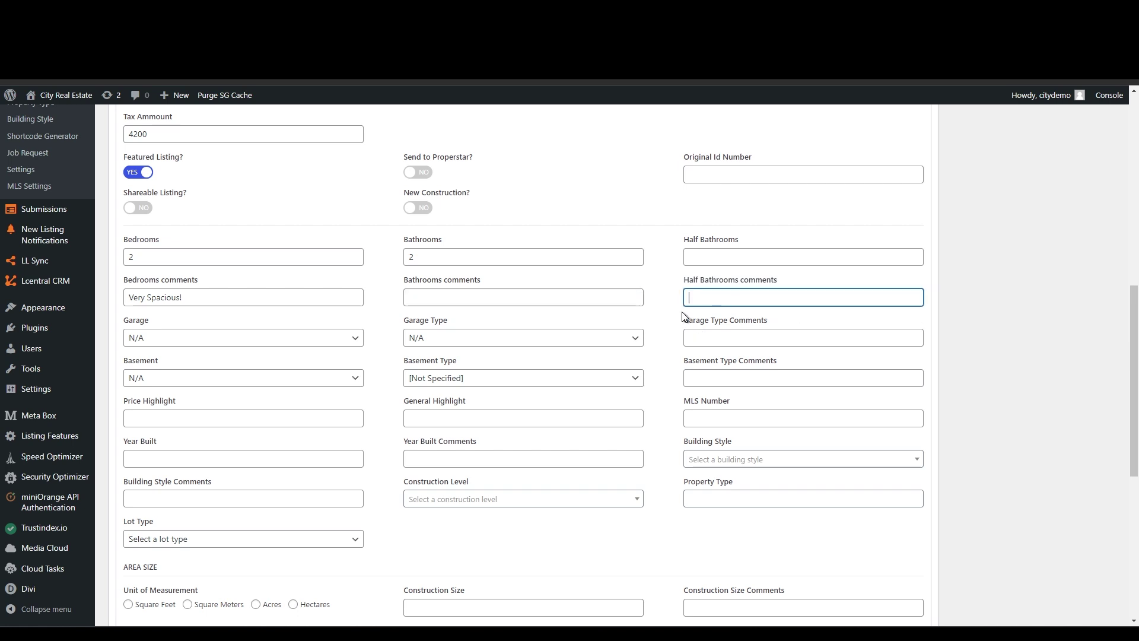
- Set the garage to Double, Detached, with the comment 'With additional storage space'
click(318, 342)
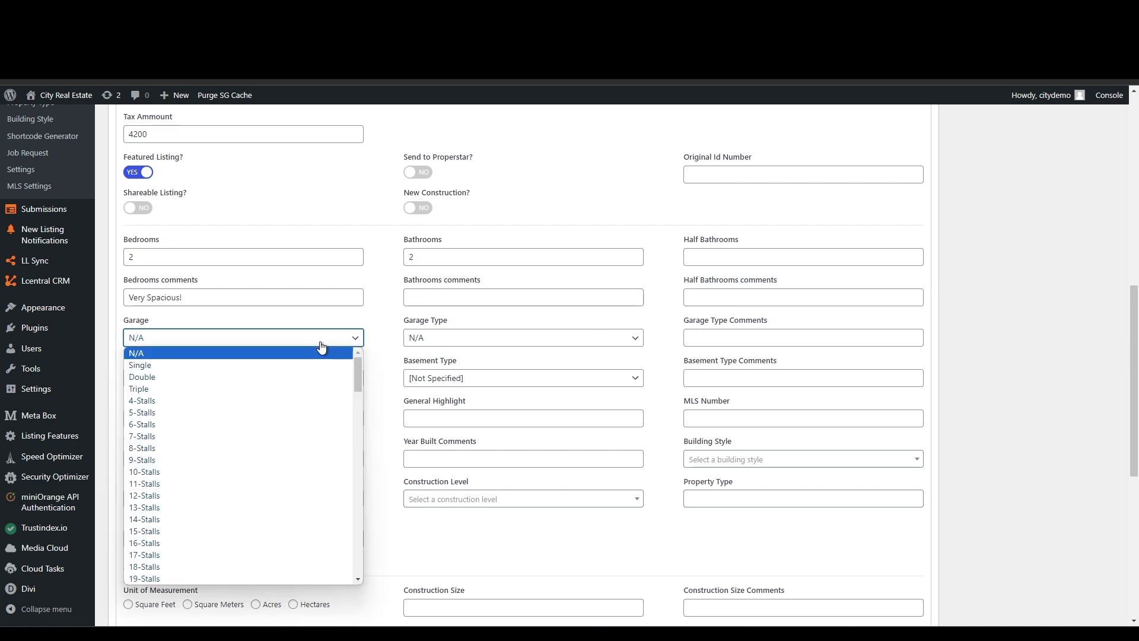
click(300, 377)
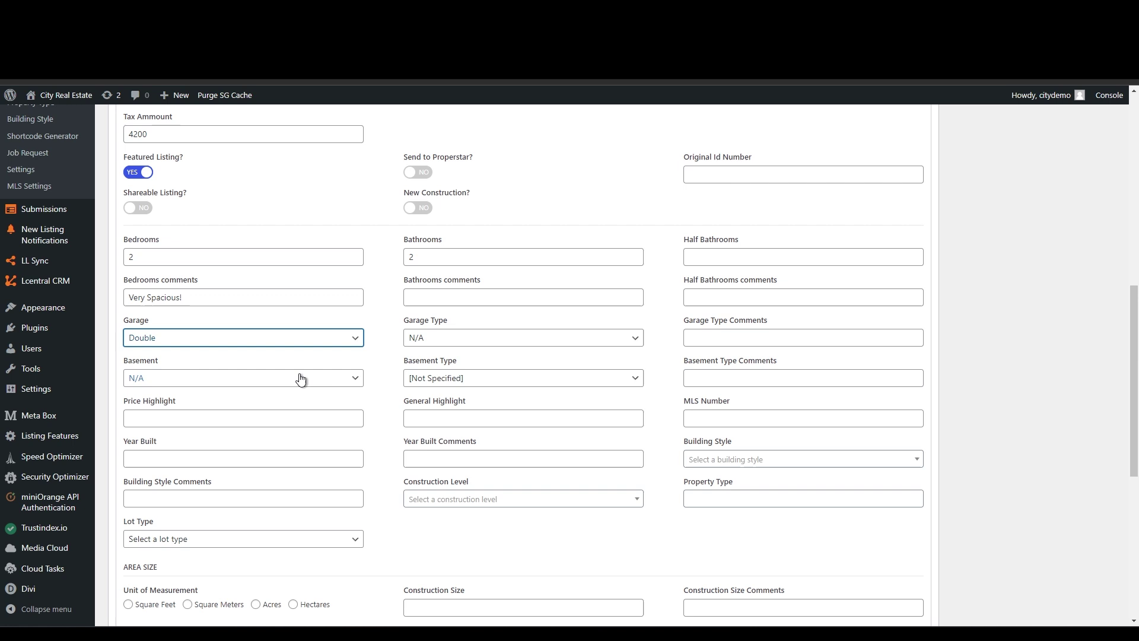
click(437, 339)
click(437, 376)
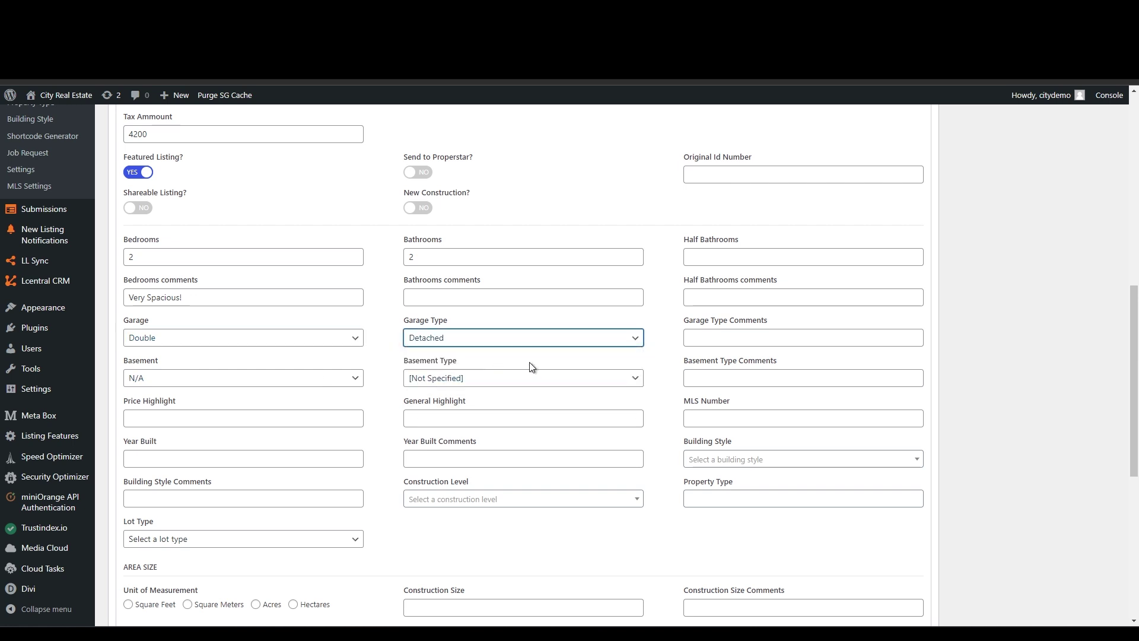
click(741, 338)
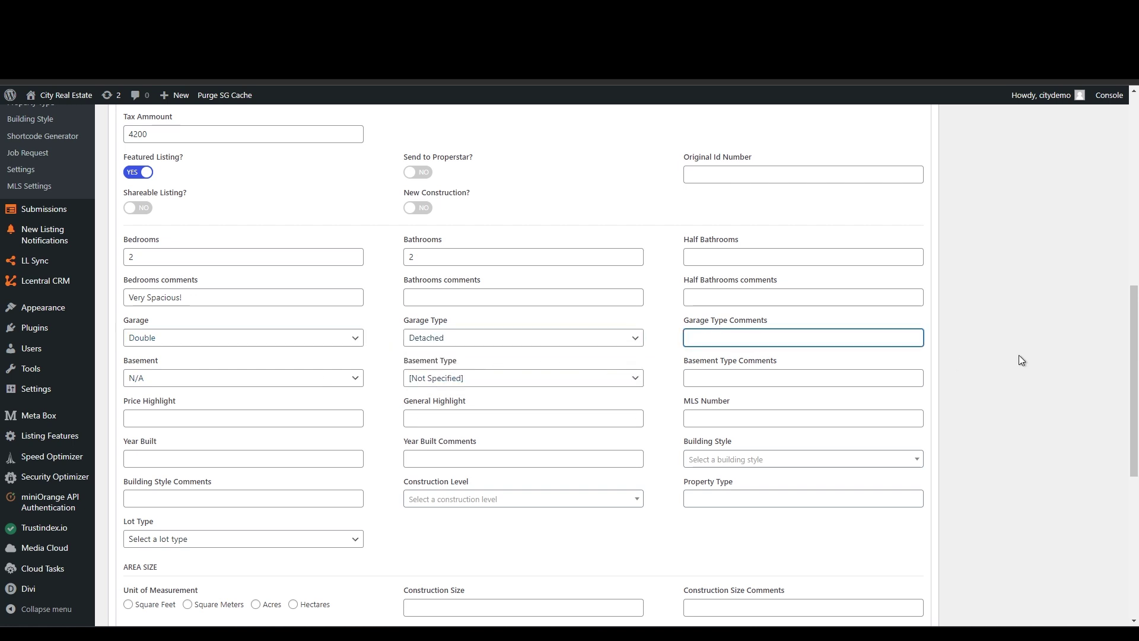
text(With additional space)
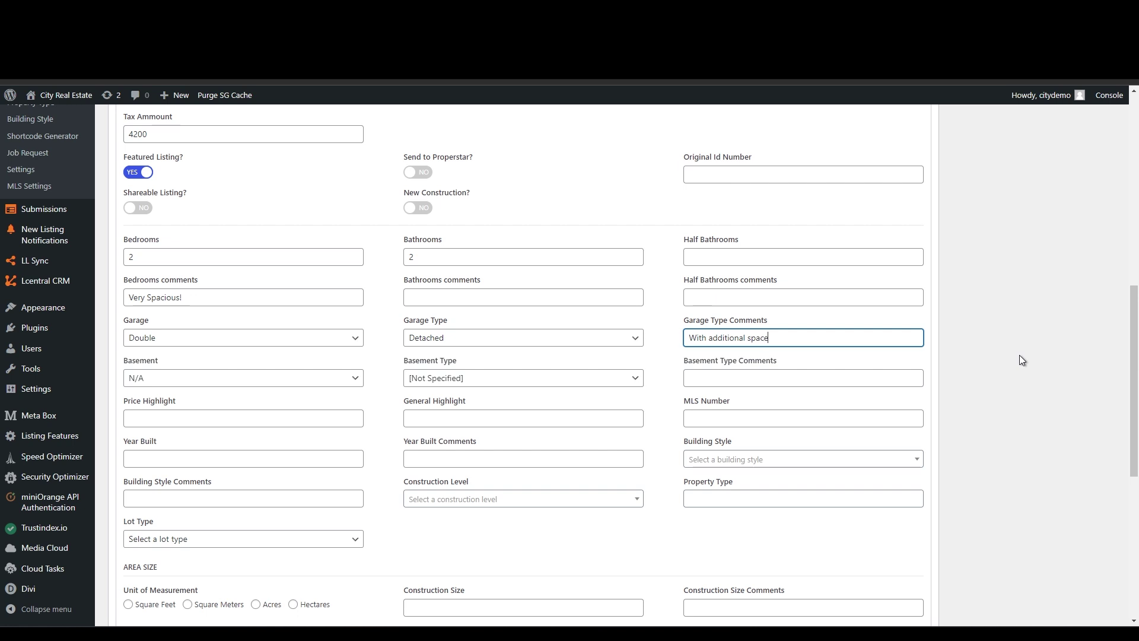
key(BackSpace)
key(BackSpace)
key(BackSpace)
key(BackSpace)
key(BackSpace)
text(storage space)
- Set Basement to Yes with a Partial basement type
click(159, 379)
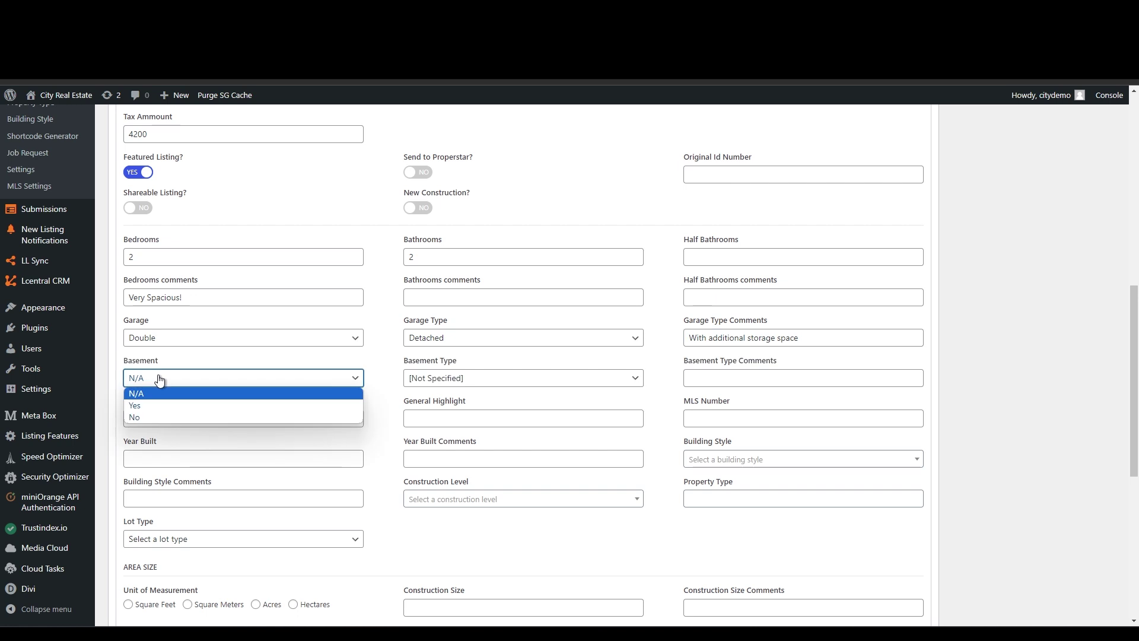
click(161, 407)
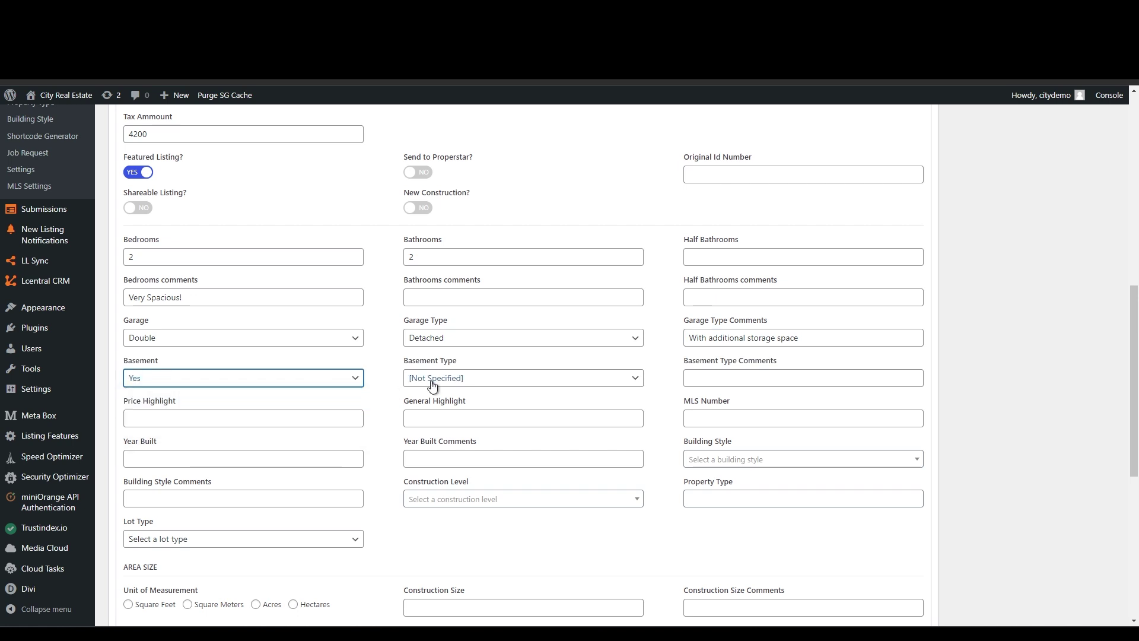
click(453, 379)
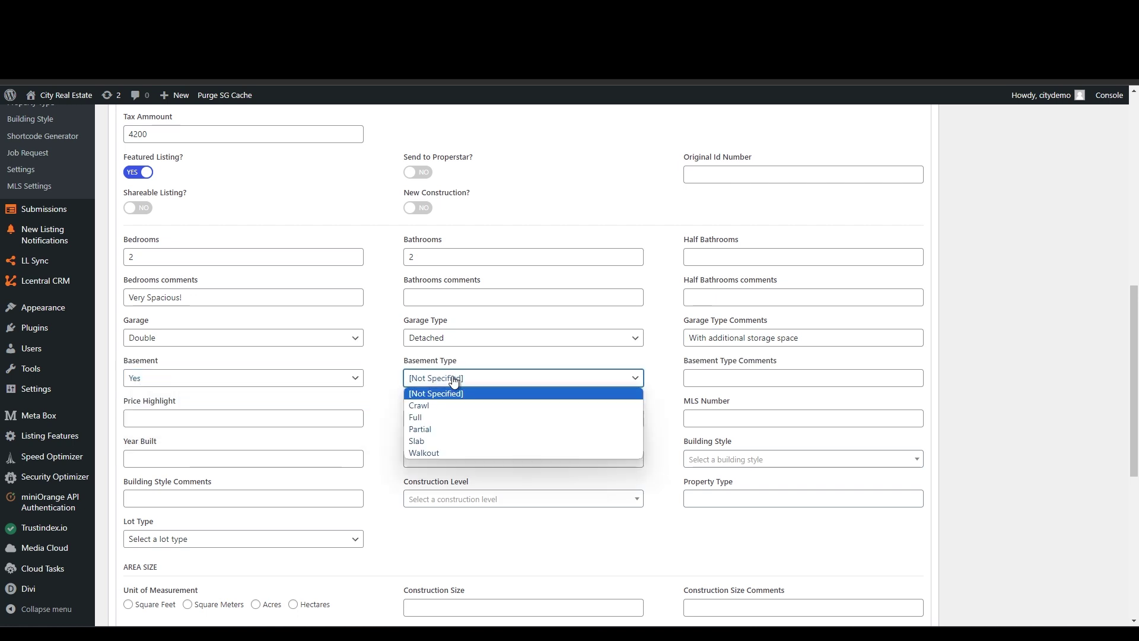
click(434, 428)
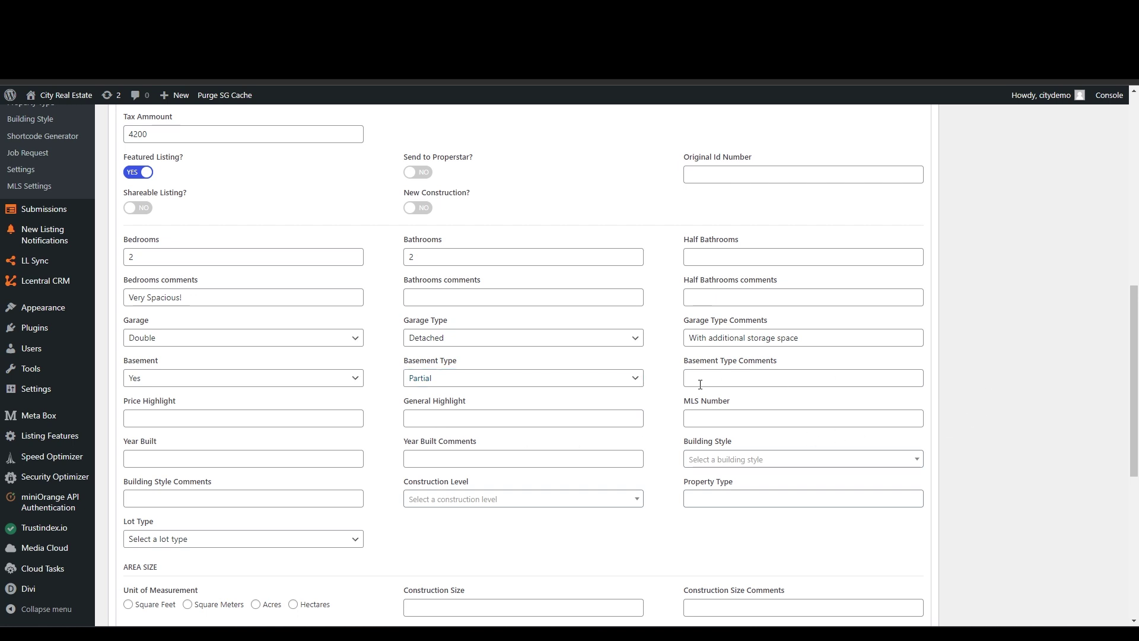
click(758, 381)
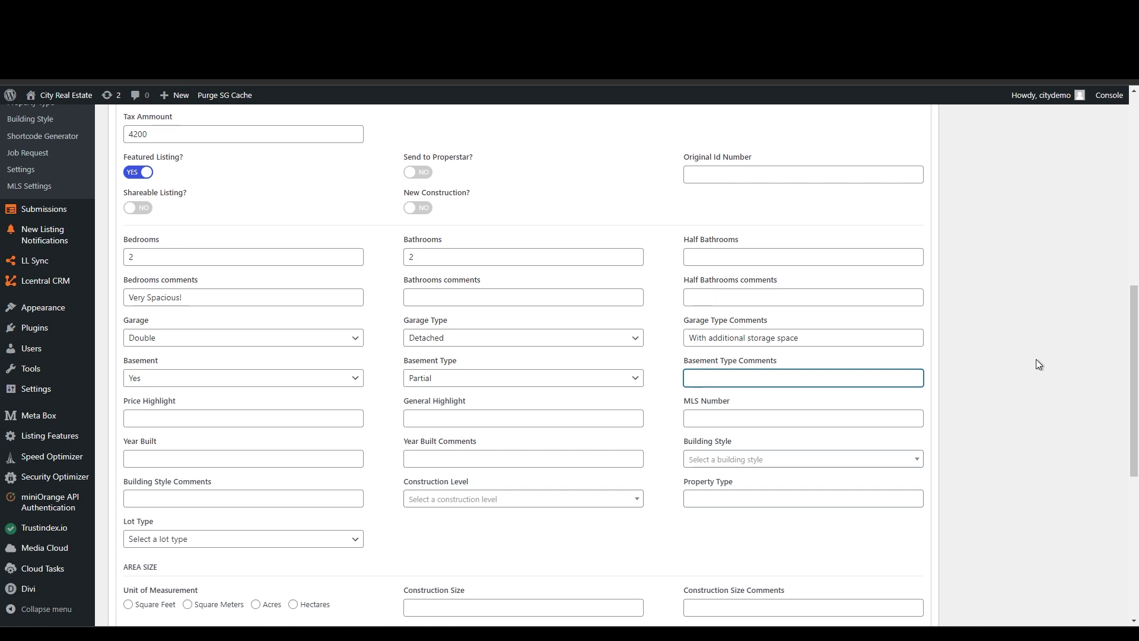
- Enter the price highlight 'Very attractive!' and general highlight 'Ideal for first time buyers'
scroll(1035, 359, down, 1)
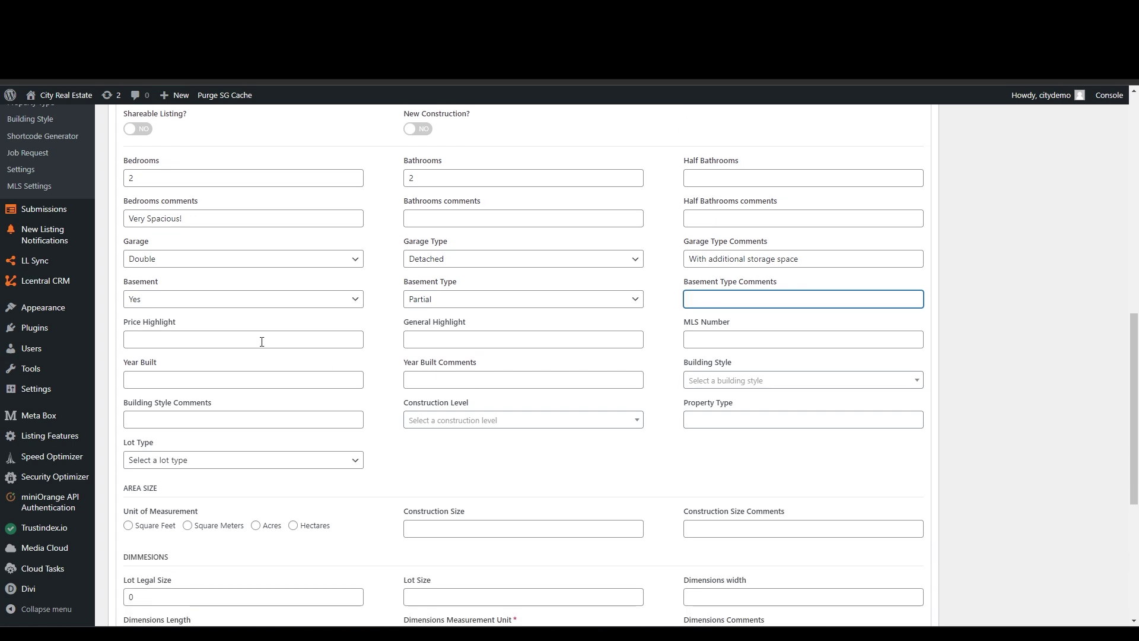
click(248, 337)
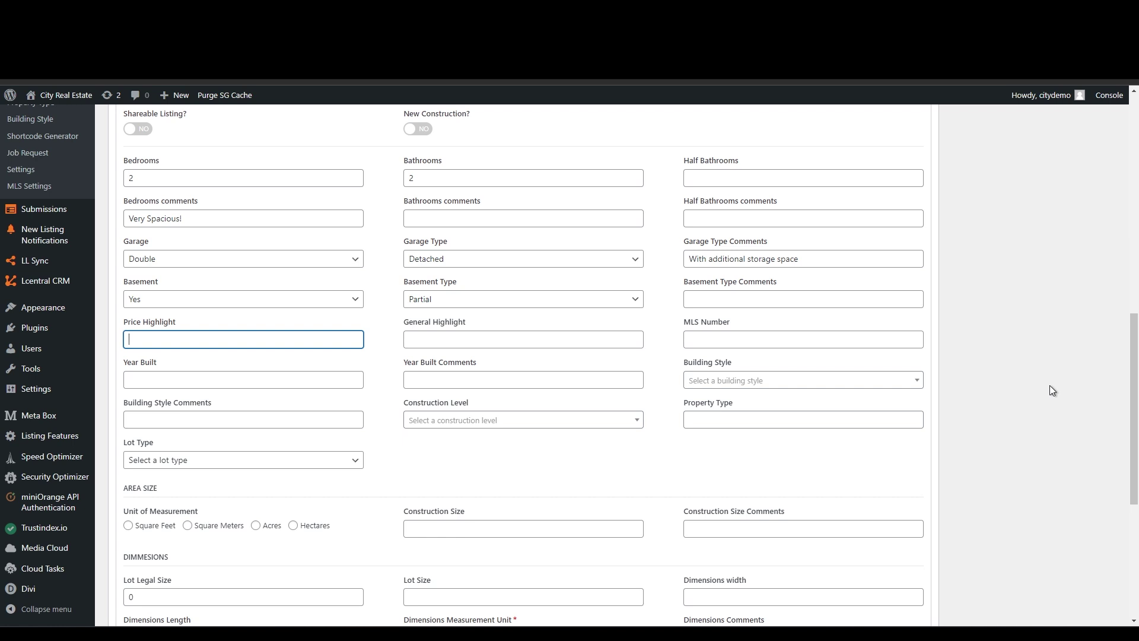
scroll(1049, 385, up, 1)
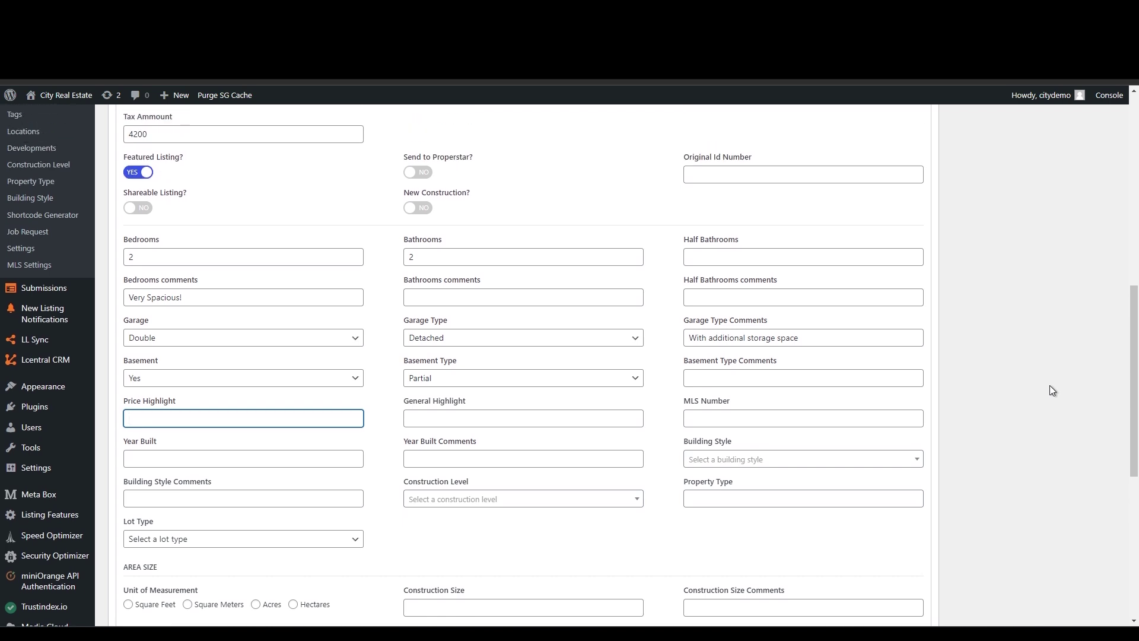
text(Very attractive!)
click(516, 421)
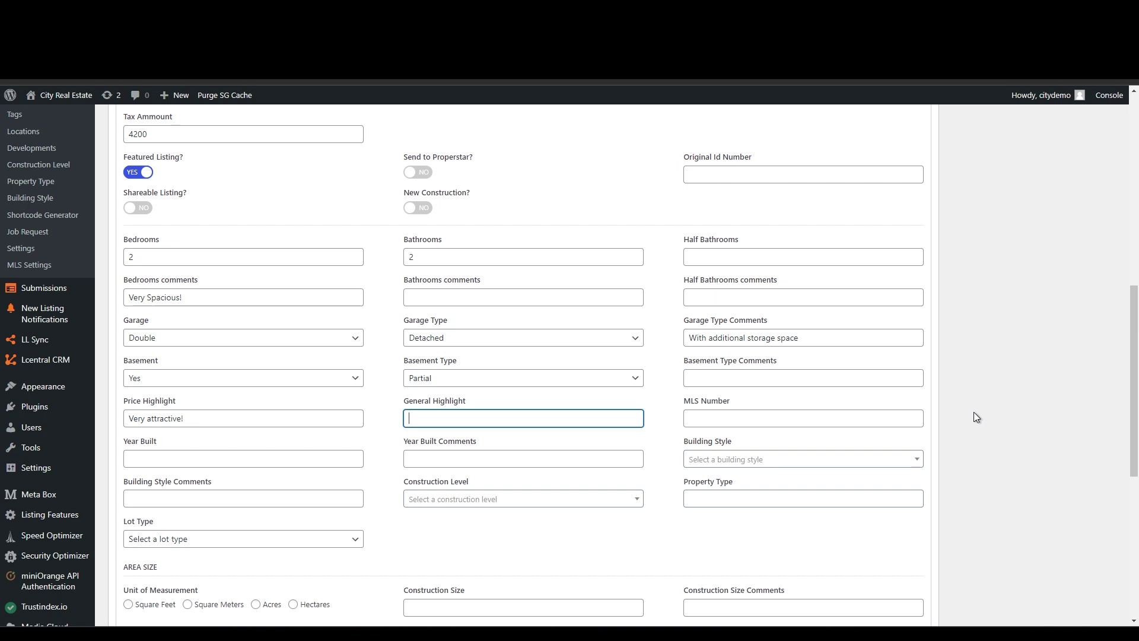
text(Ideal for first time buyers)
- Set Year Built to 1994 with the comment 'Renovated in 2021'
click(873, 418)
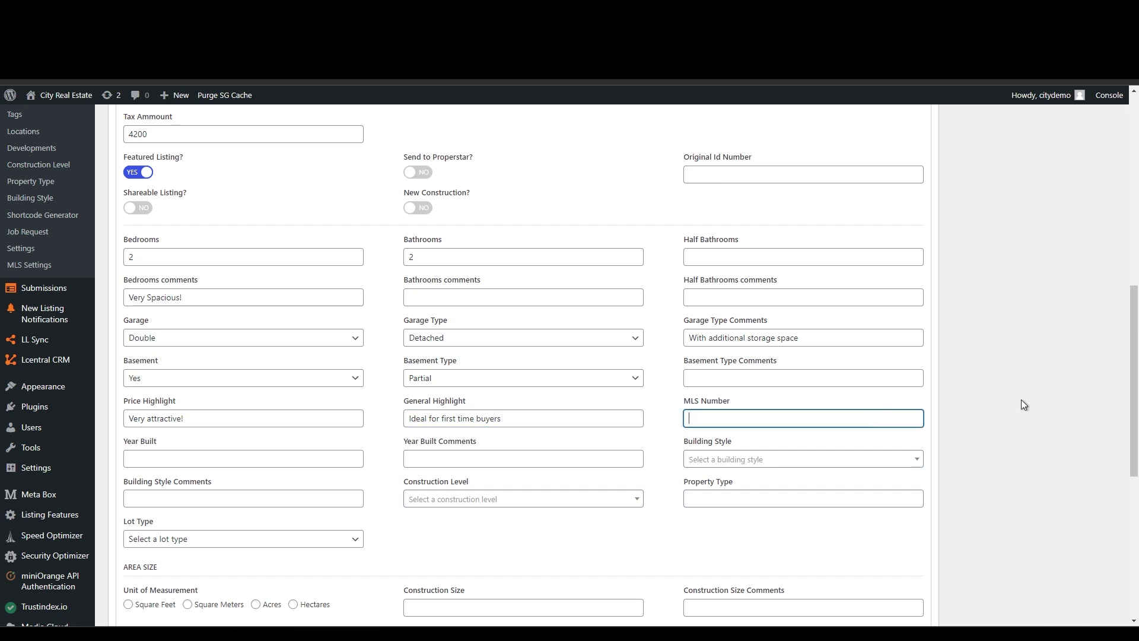
click(188, 461)
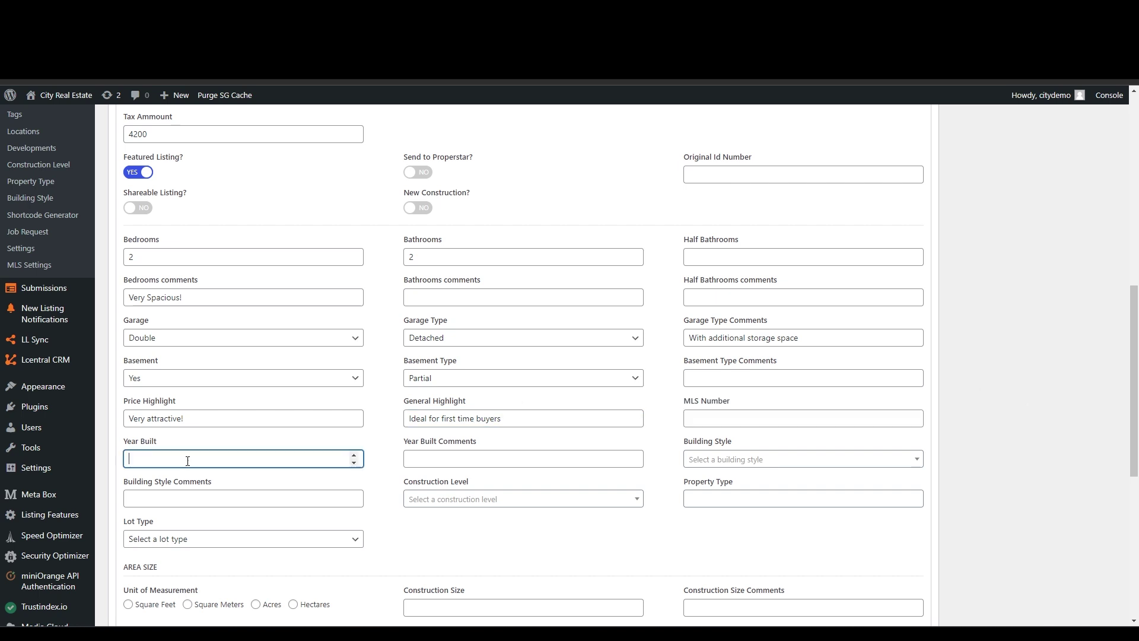
text(1994)
click(537, 461)
text(R)
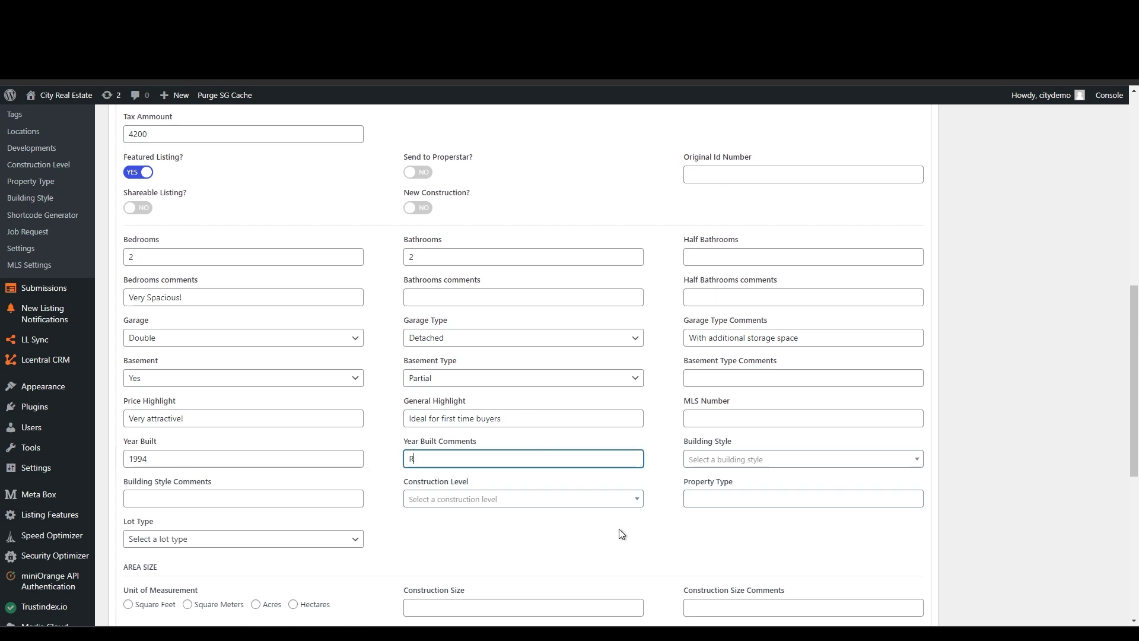
text(enovated)
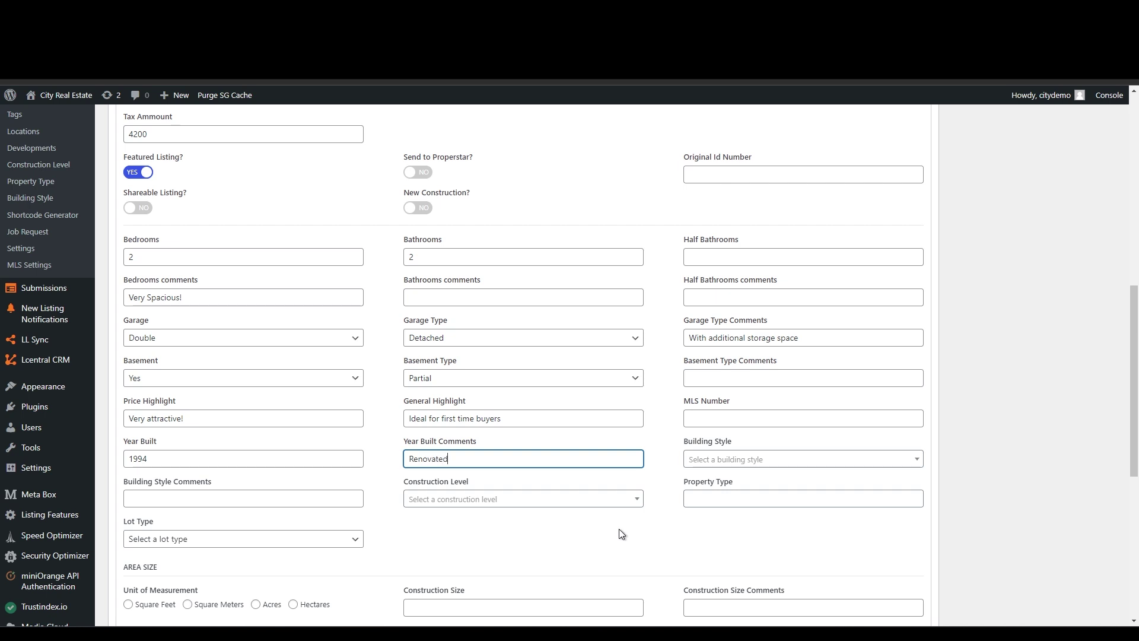
text( in 2021)
- Set Building Style to 1 1/2 Story and Construction Level to Fully Built
click(788, 460)
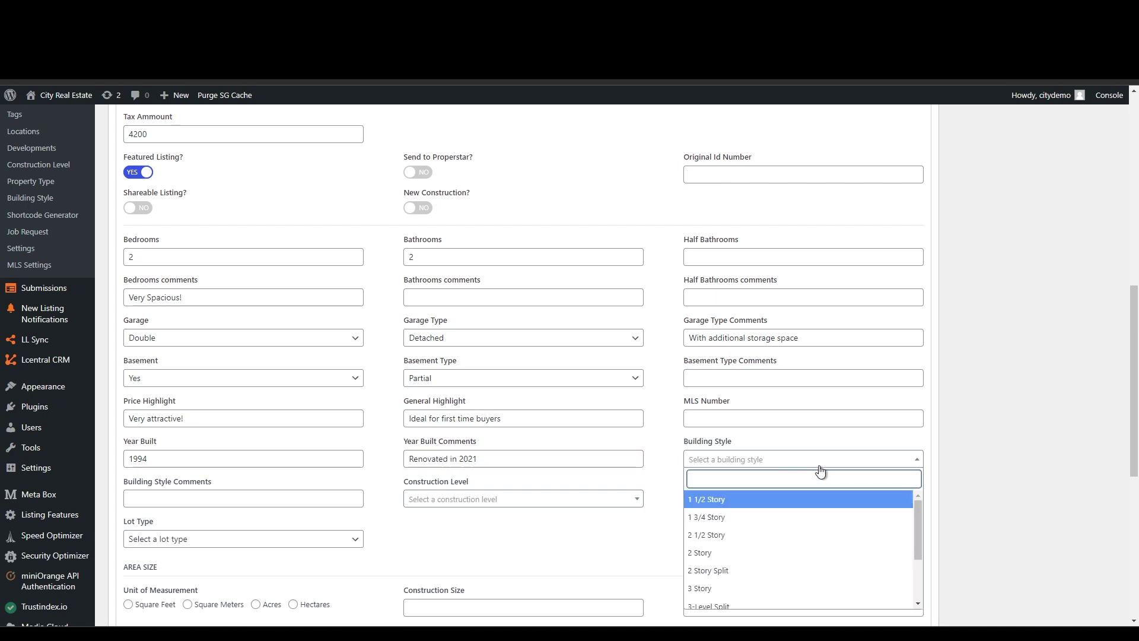
scroll(1012, 462, down, 1)
scroll(834, 460, down, 2)
scroll(831, 461, up, 2)
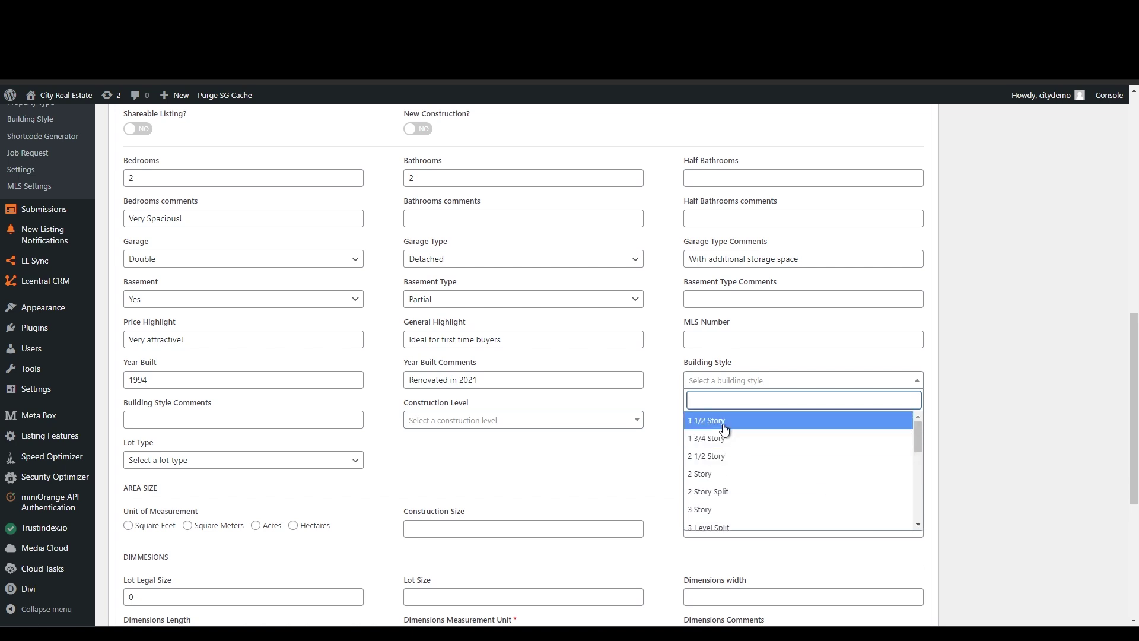
click(725, 423)
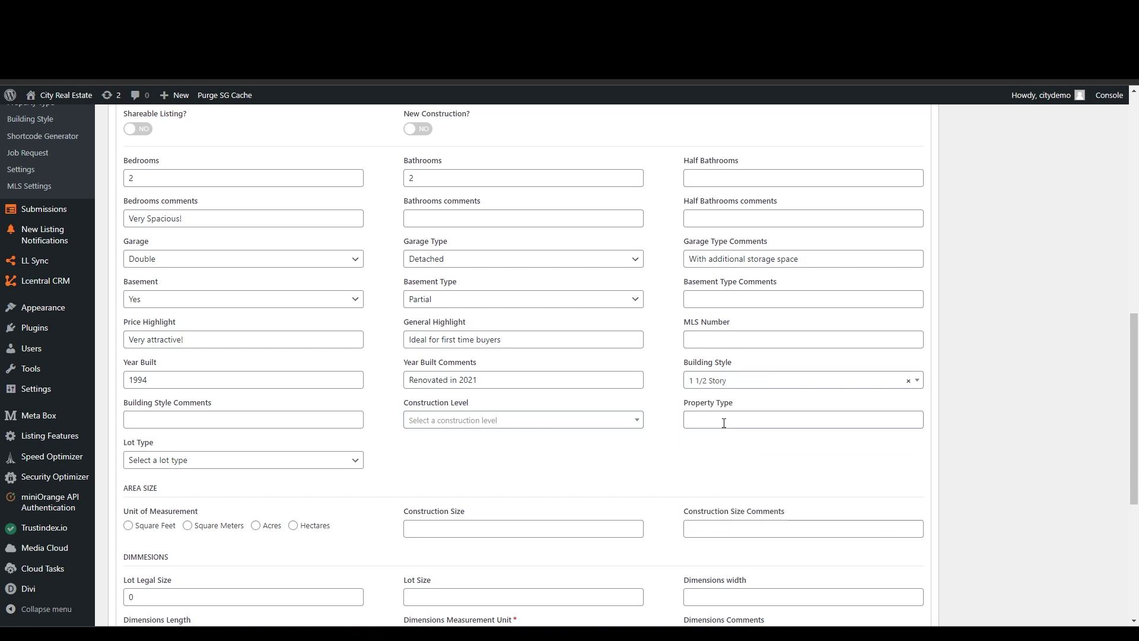
click(251, 417)
click(560, 420)
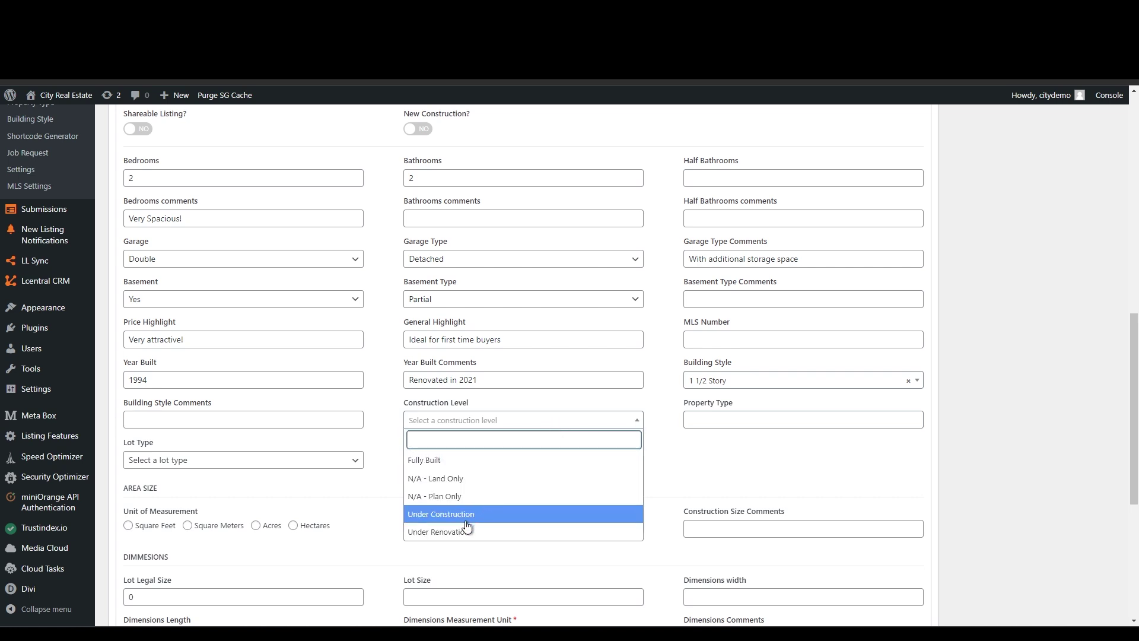
scroll(499, 498, down, 1)
scroll(499, 499, down, 2)
click(452, 380)
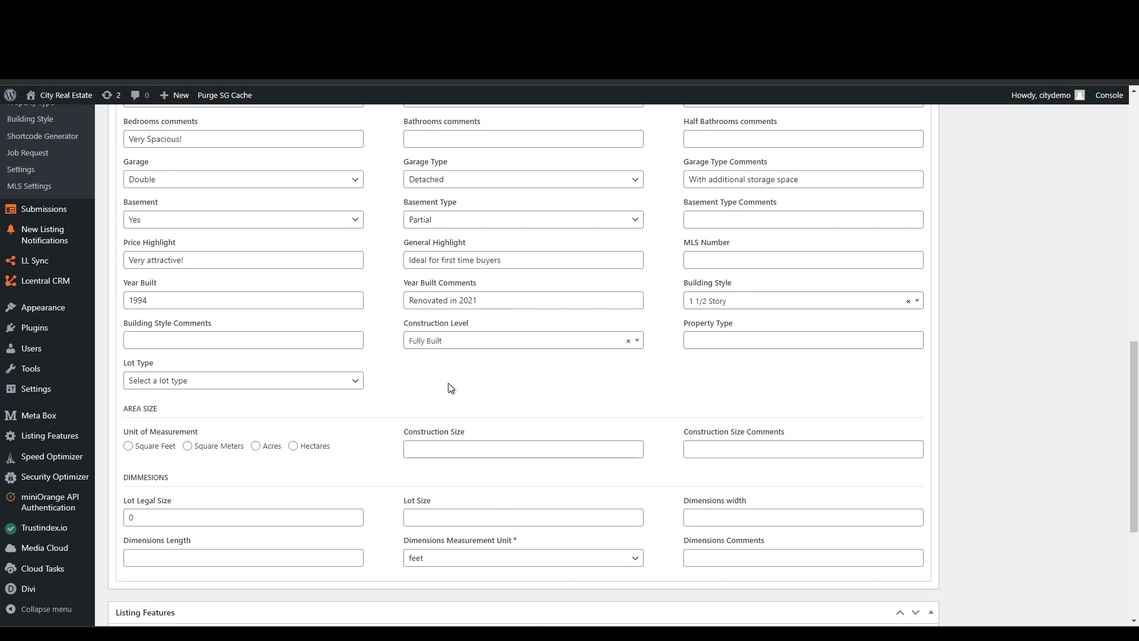
- Choose House as the Property Type and Rectangle as the Lot Type
click(799, 340)
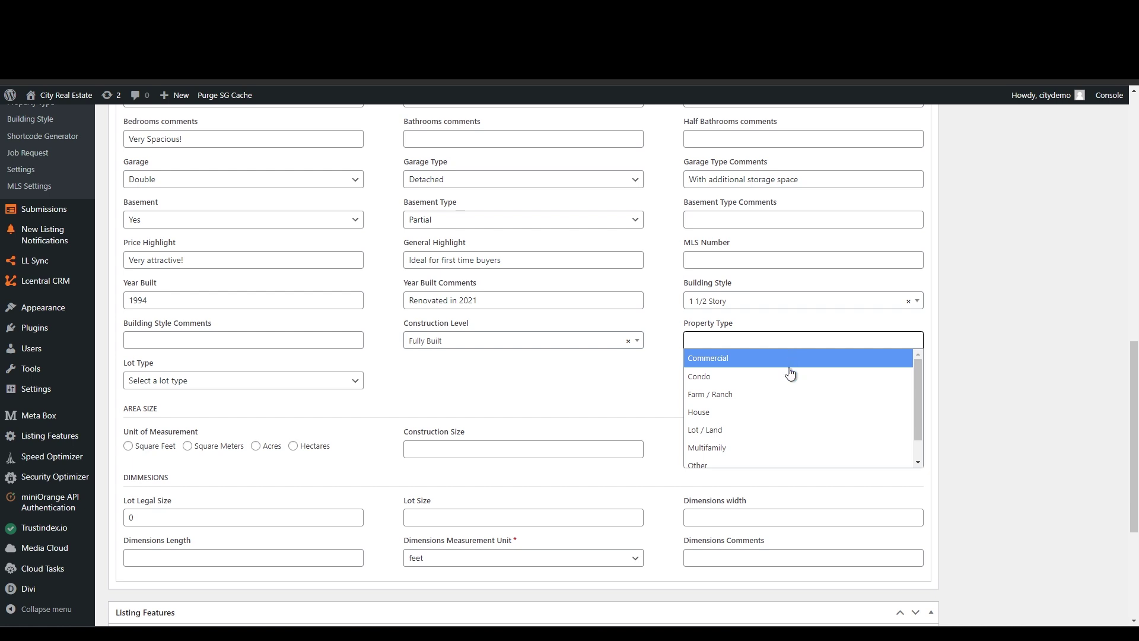
click(793, 410)
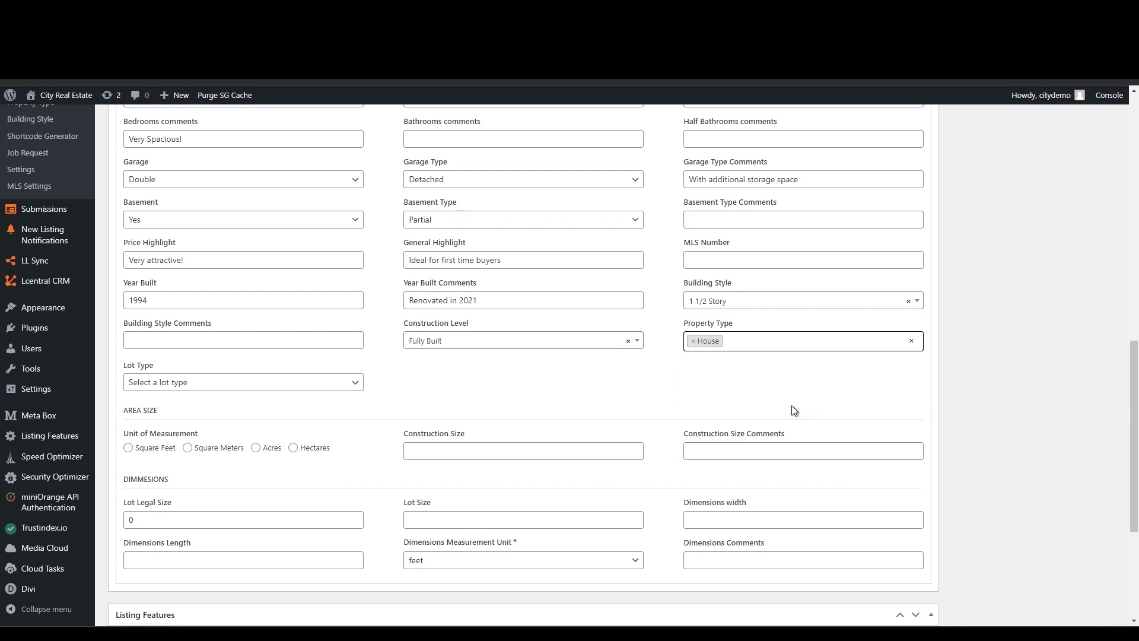
click(341, 389)
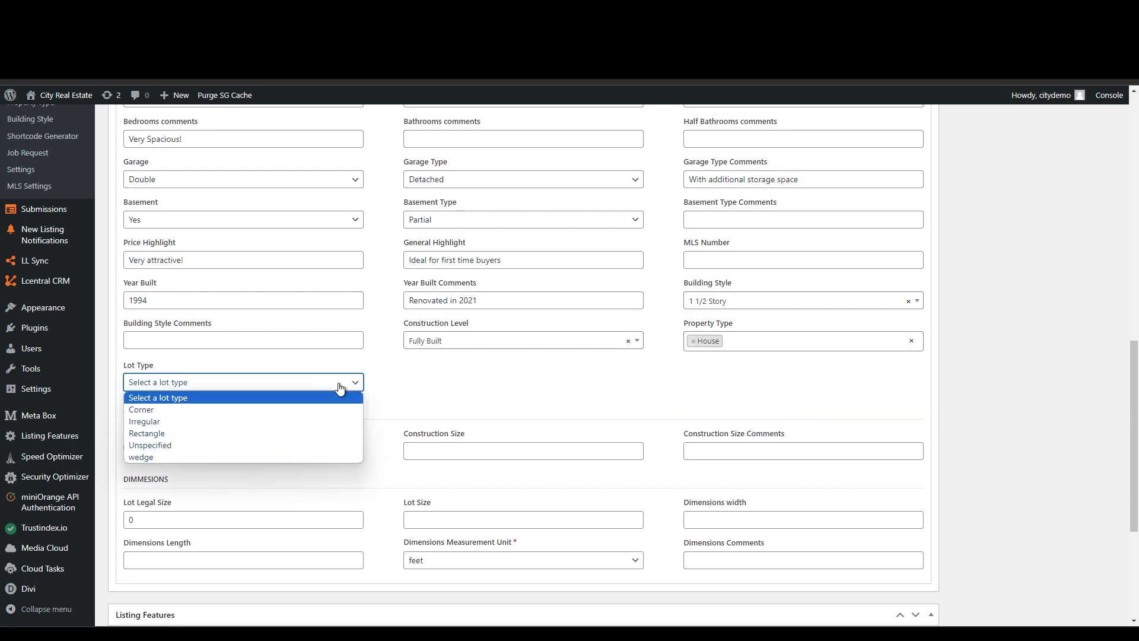
click(267, 433)
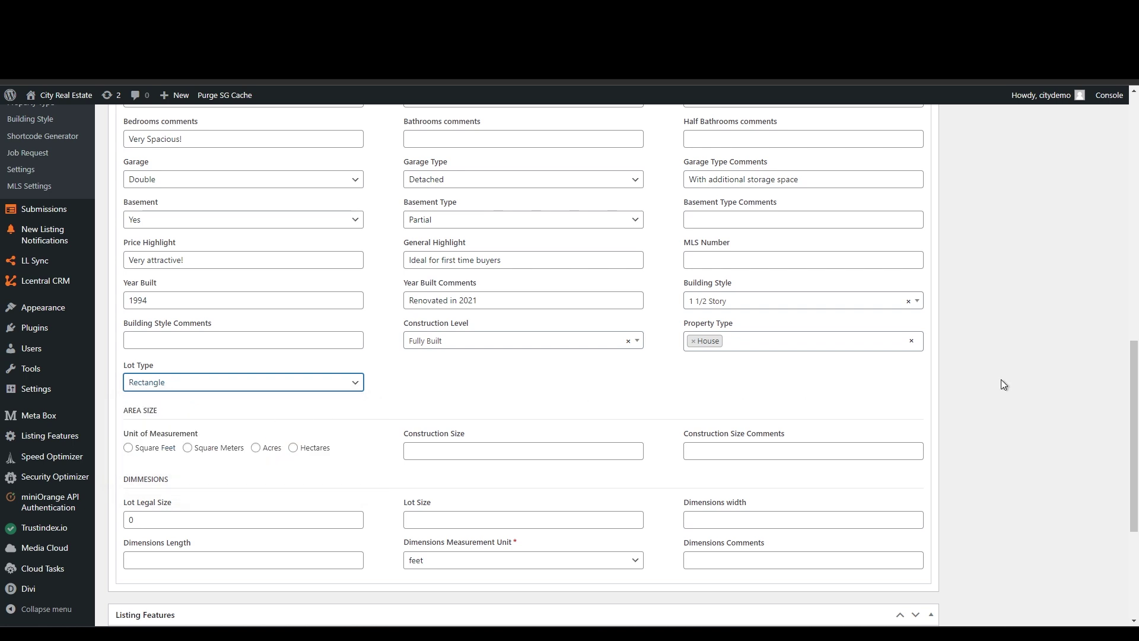
- Measure in Square Meters with construction size 400 and lot legal size and lot size 600
drag(1132, 414, 1132, 432)
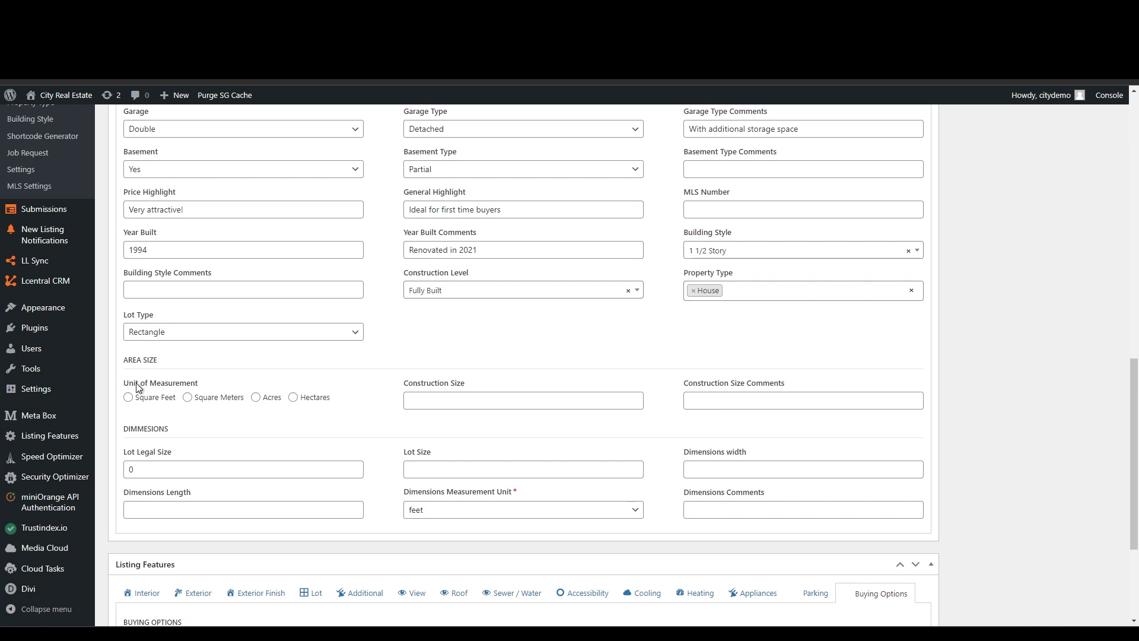
click(188, 398)
click(519, 400)
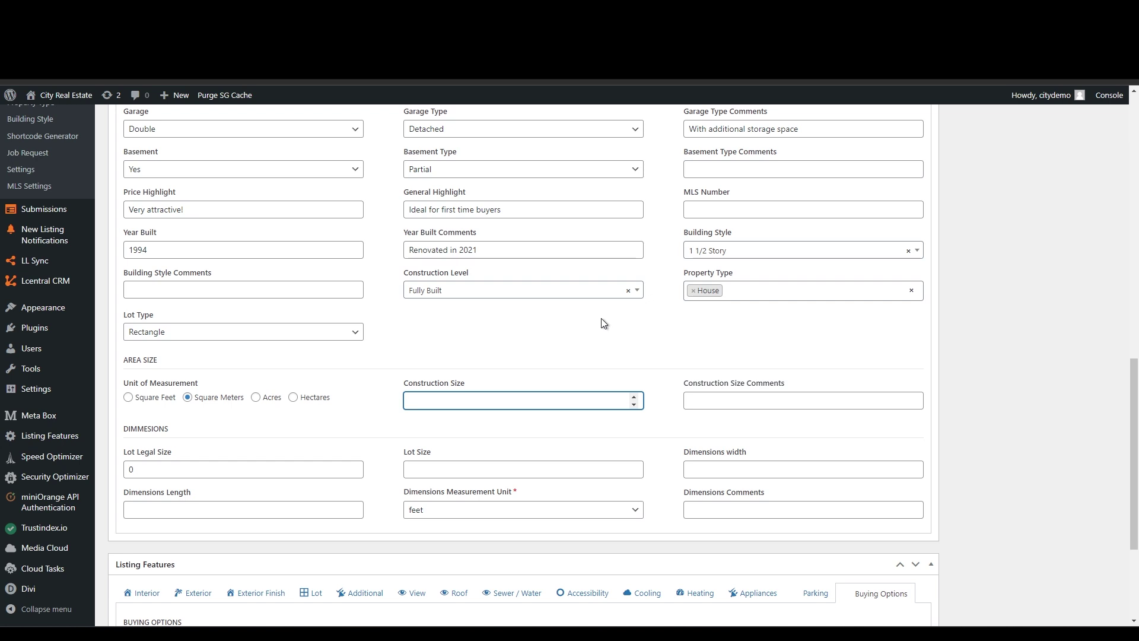
text(400)
click(714, 398)
click(249, 468)
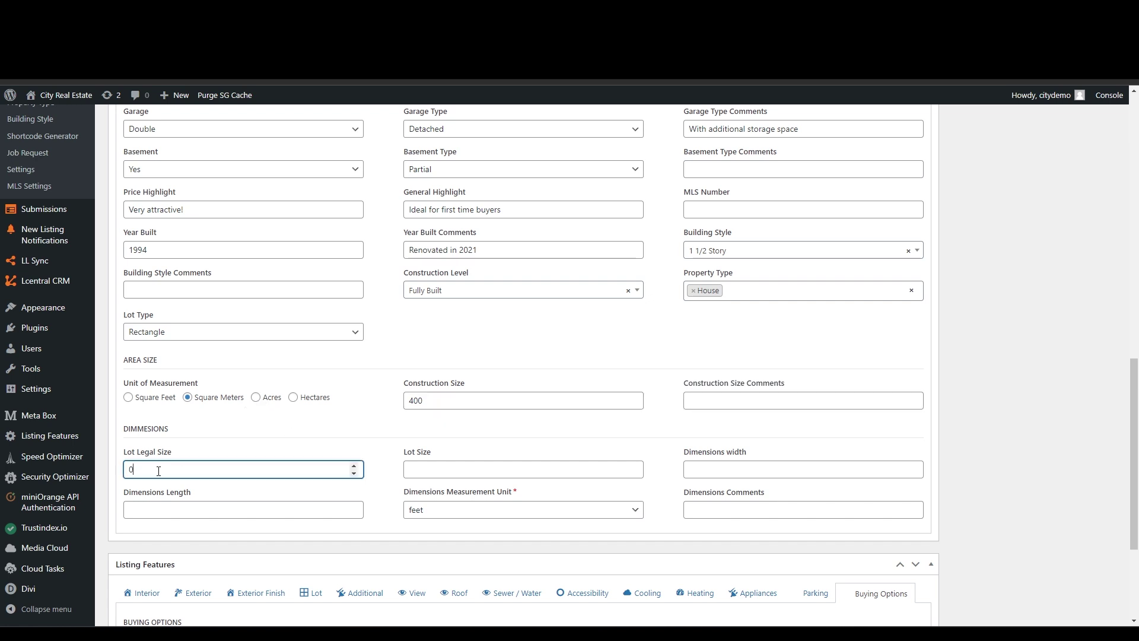
text(600)
click(628, 466)
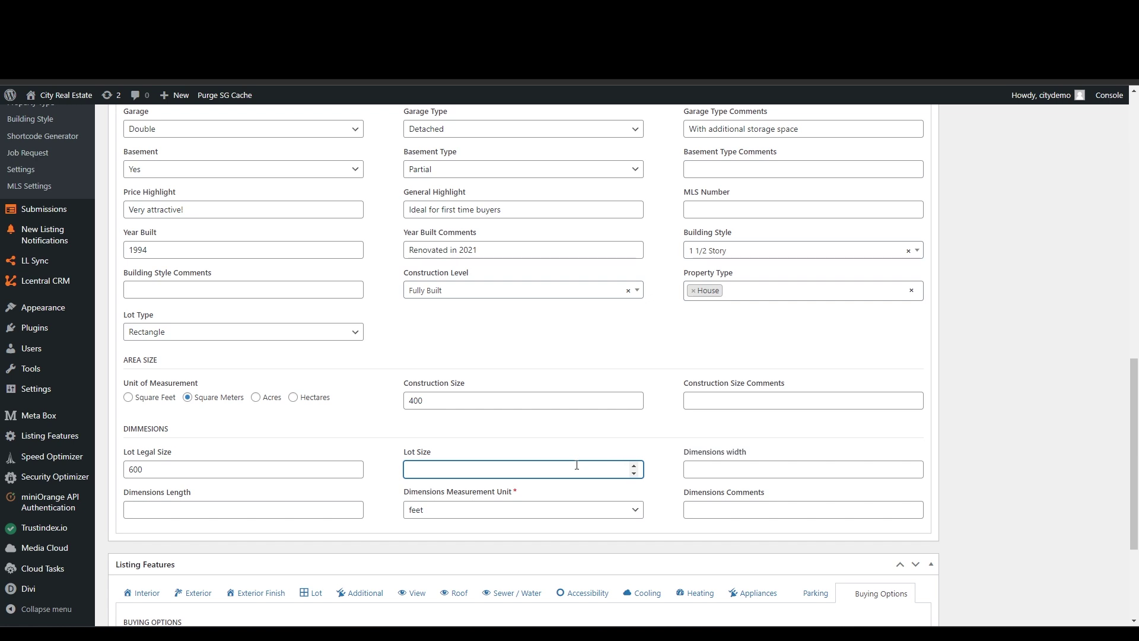
text(600)
- Enter dimensions of 30 by 30 with the measurement unit set to meters
key(Tab)
text(30)
click(242, 508)
text(30)
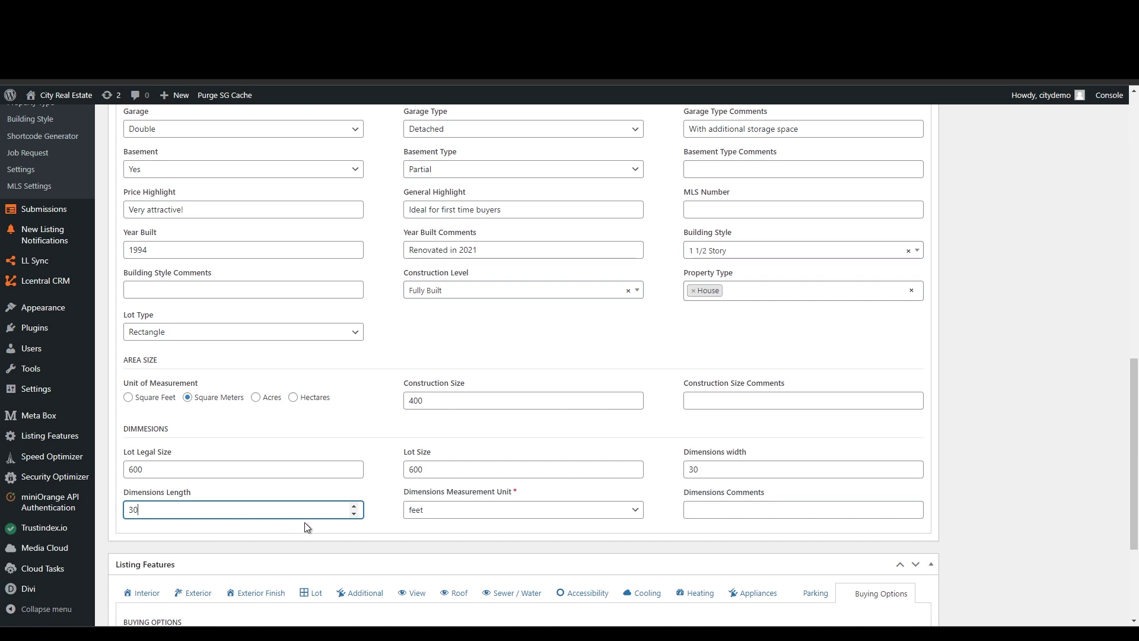
click(427, 510)
click(430, 549)
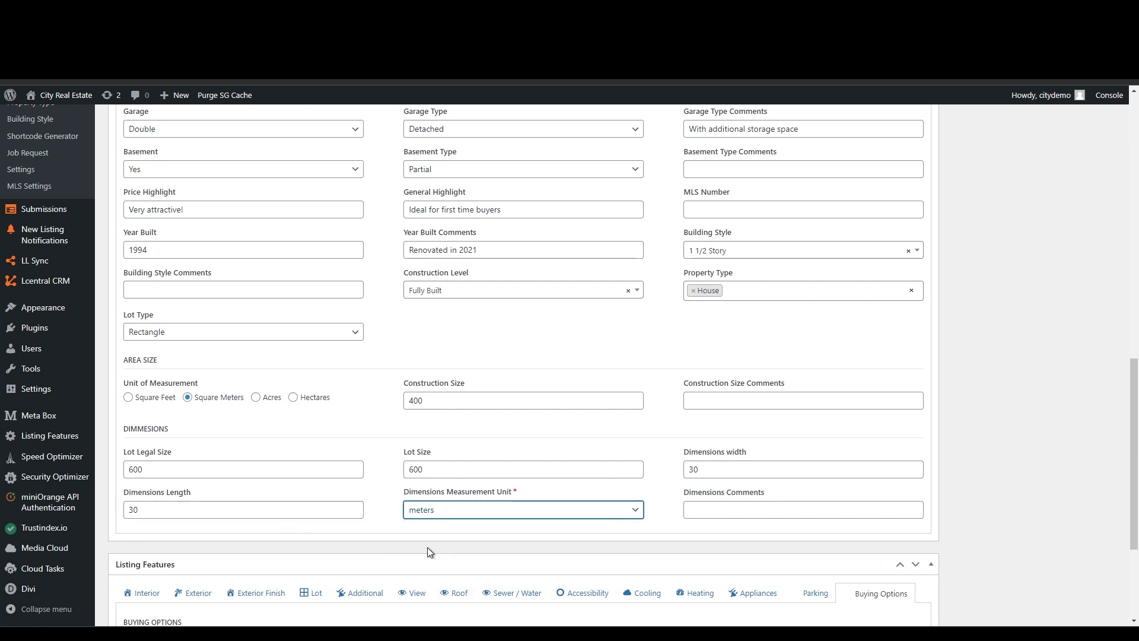
click(979, 509)
click(759, 505)
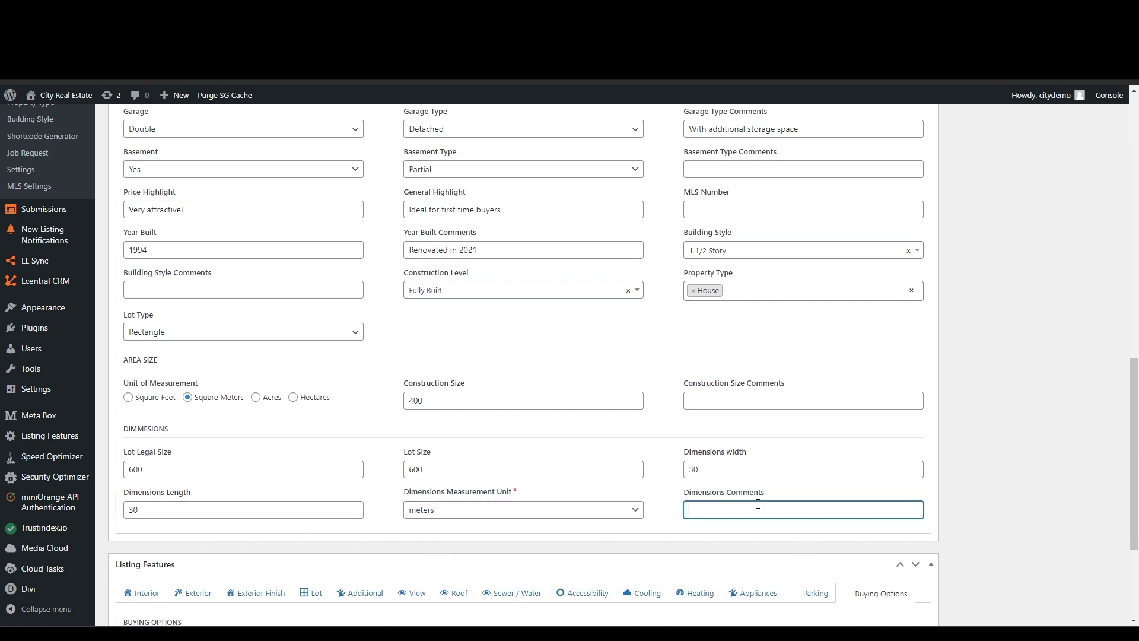
click(1013, 416)
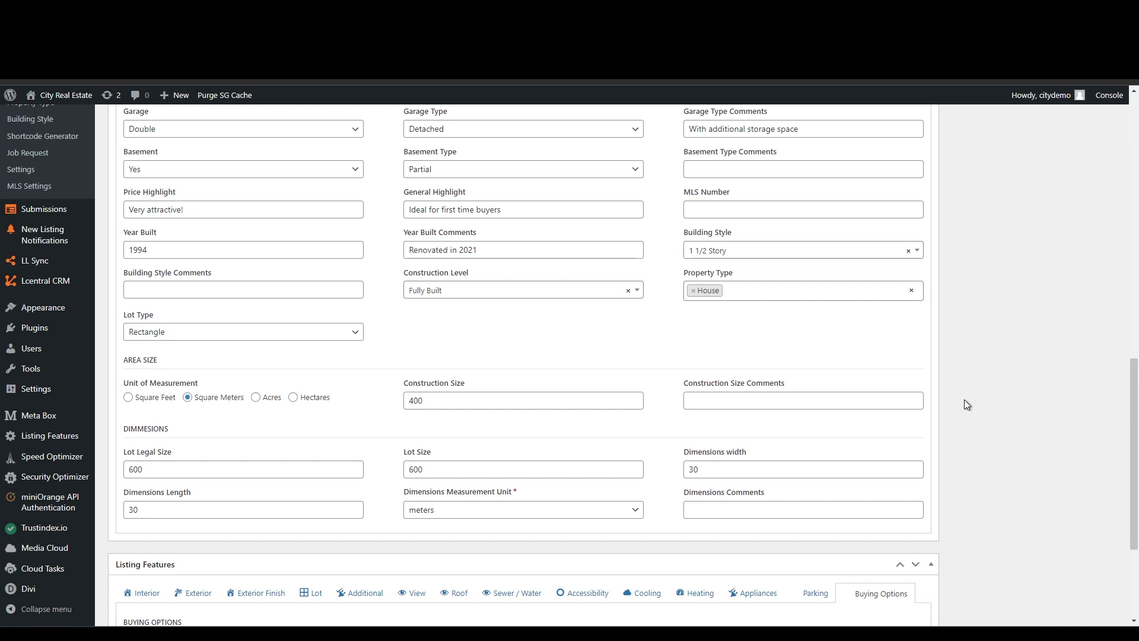
- Show the Location fields and begin typing the property's street address in Address
scroll(963, 399, up, 8)
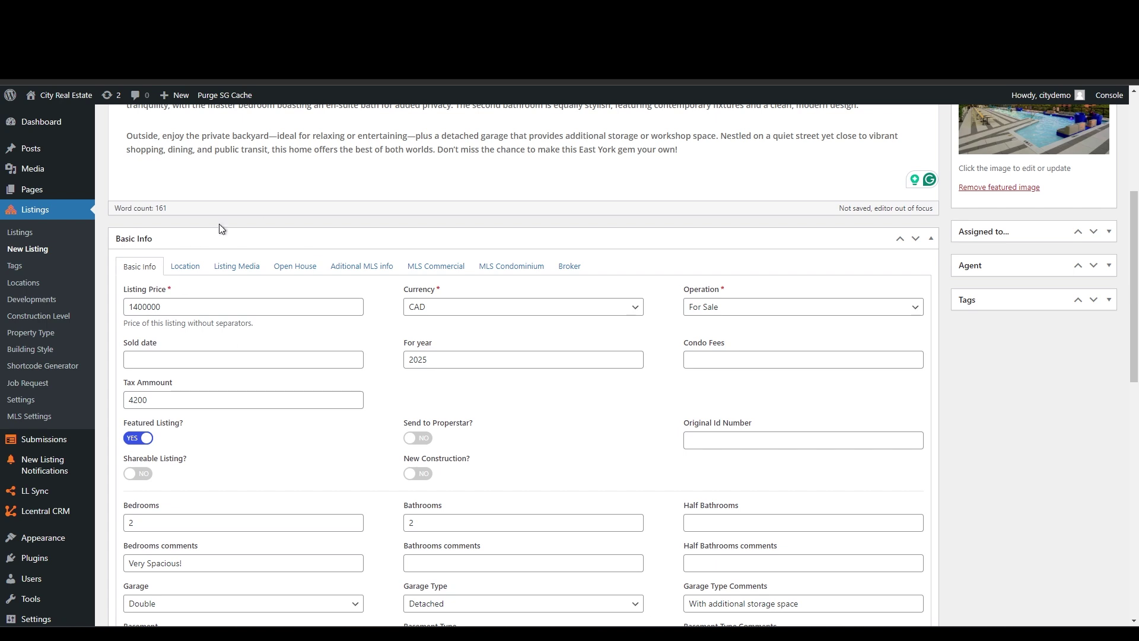
click(189, 270)
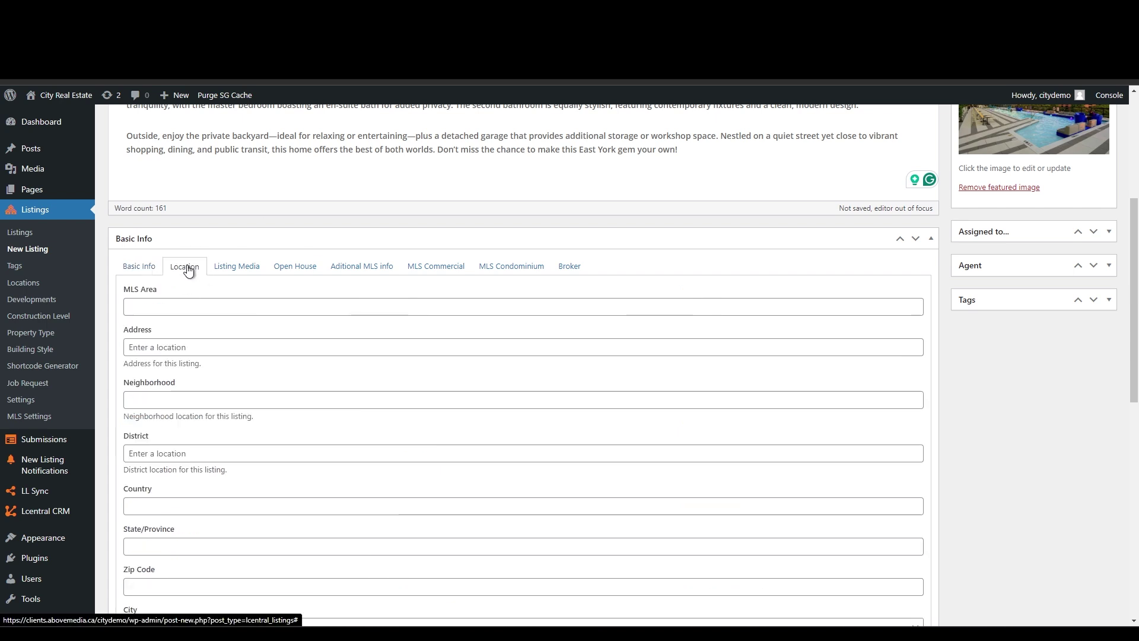
click(133, 304)
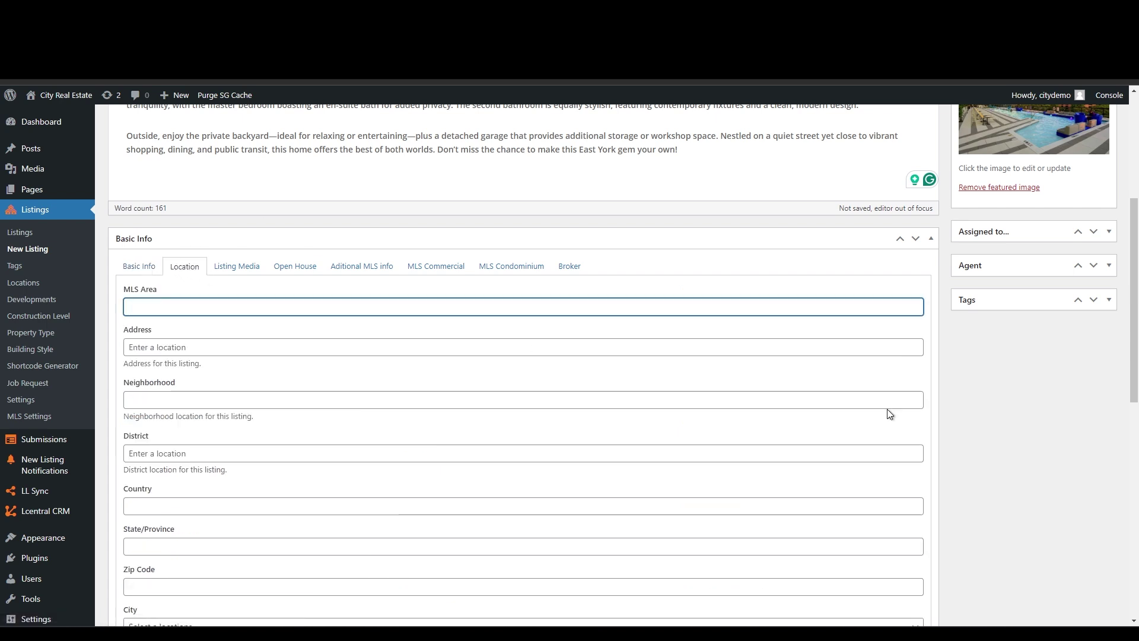
drag(1132, 325, 1133, 354)
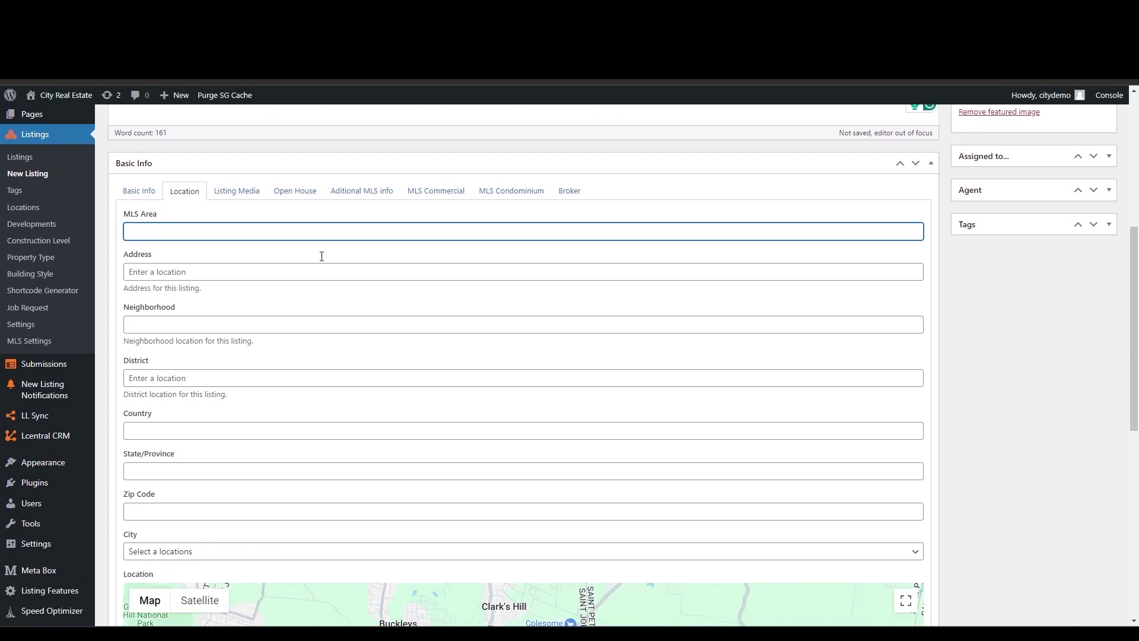
mouse_move(1134, 279)
mouse_down()
mouse_move(1135, 381)
mouse_move(1136, 300)
mouse_up()
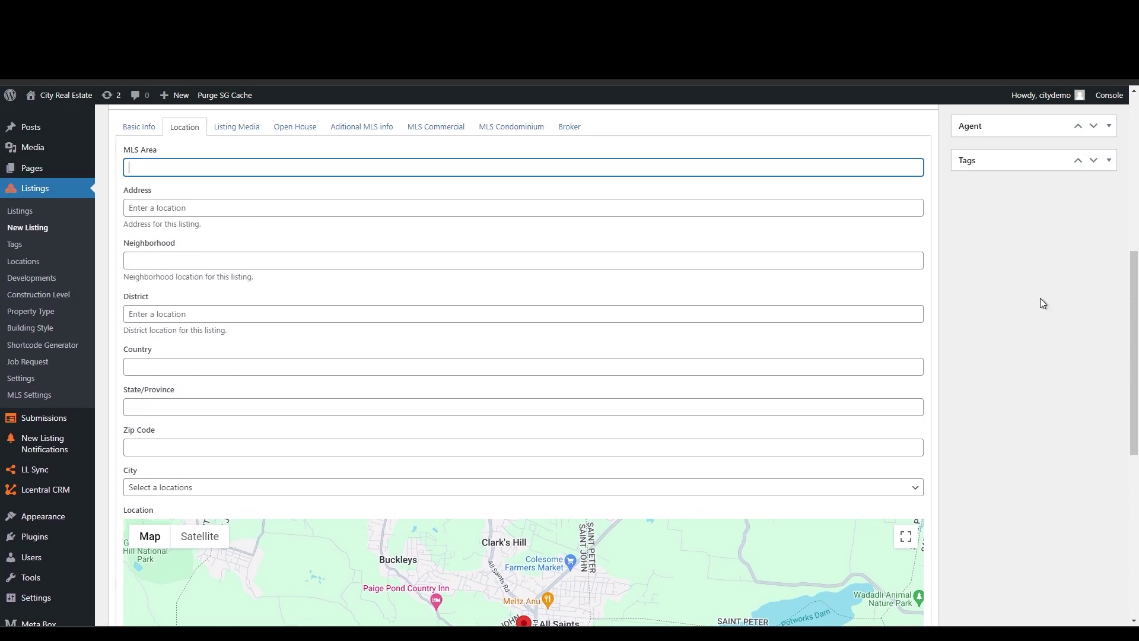
click(282, 207)
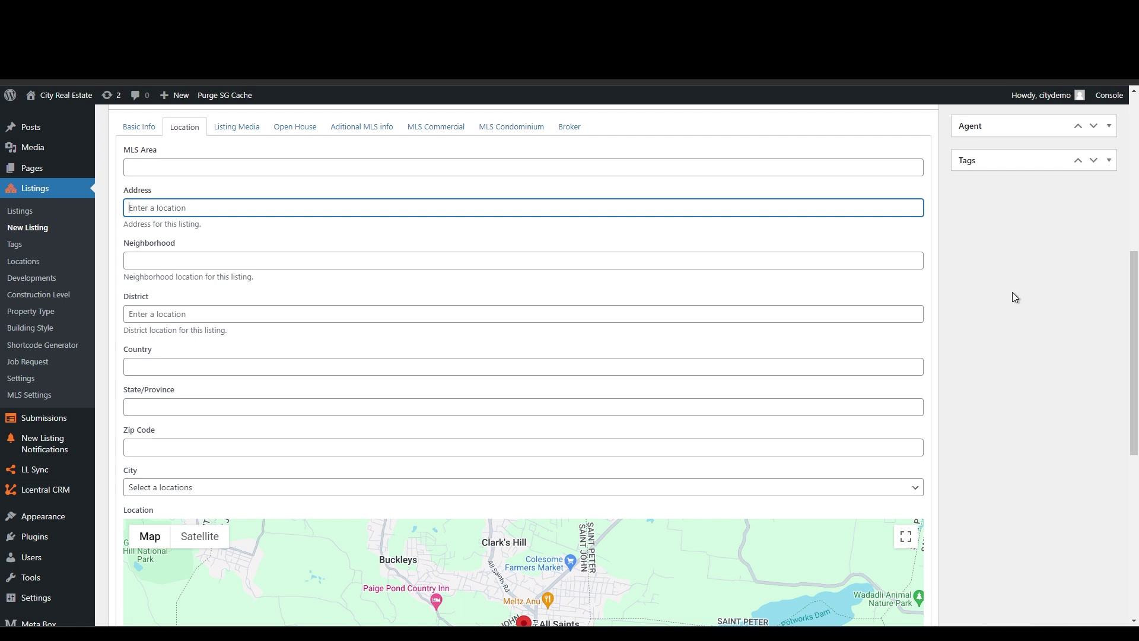
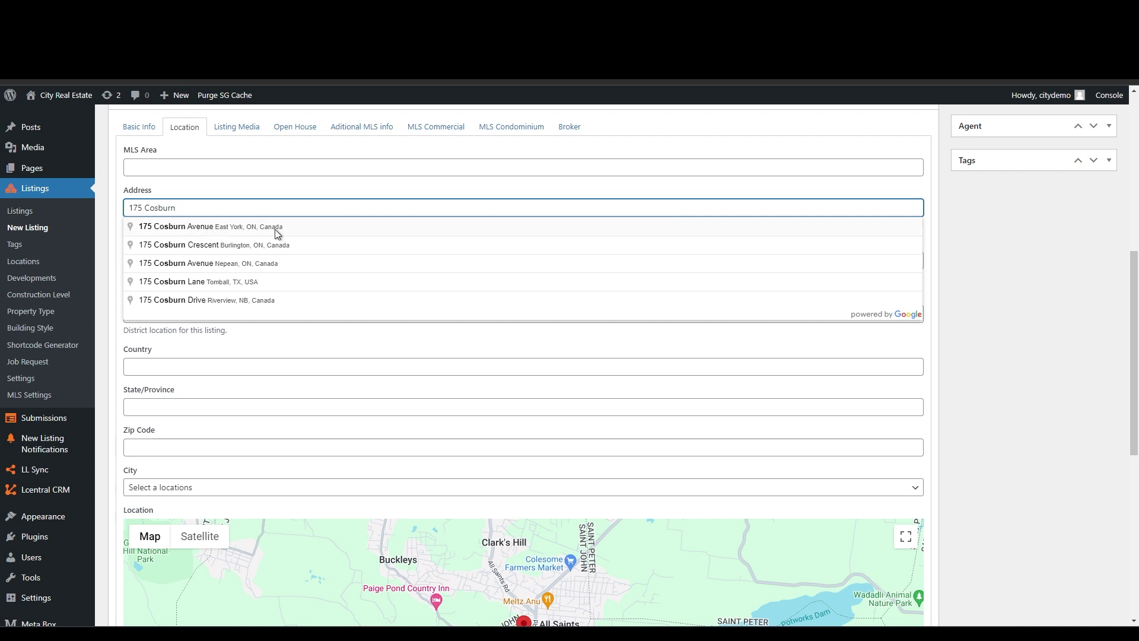
- Fill the full East York address from the Google suggestion and set City to Toronto
click(211, 228)
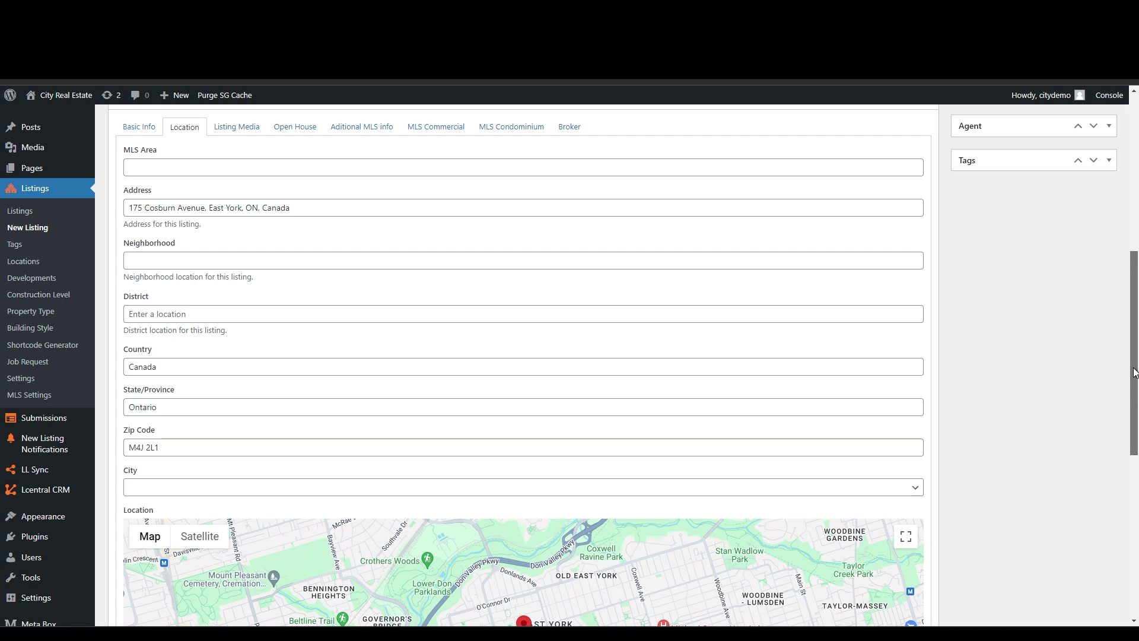
drag(1134, 372, 1134, 380)
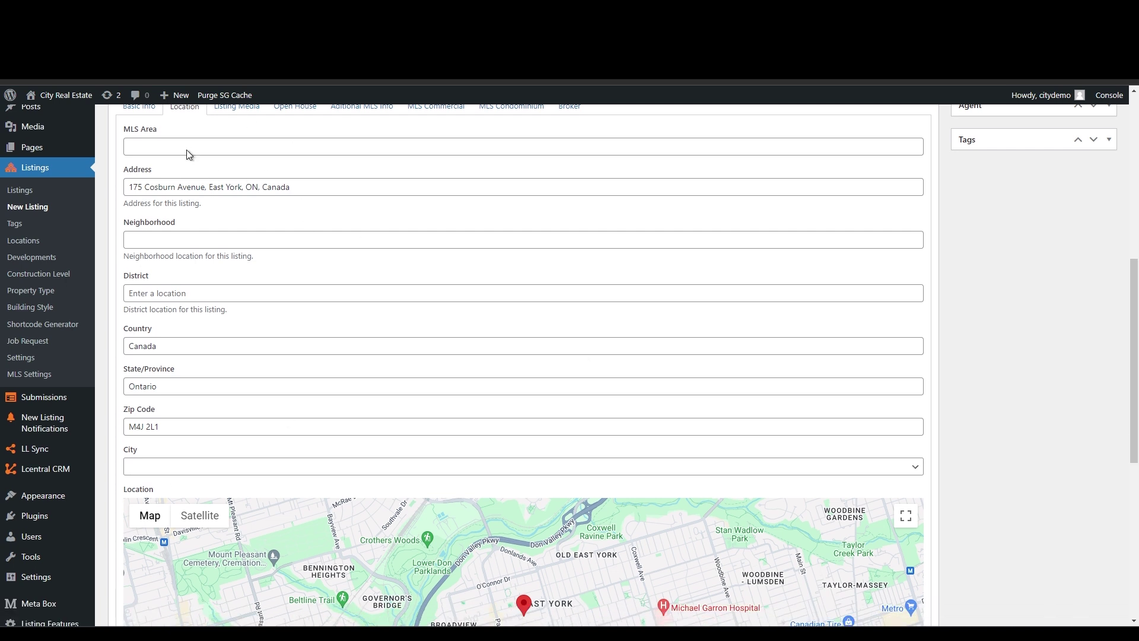
drag(1134, 354, 1137, 383)
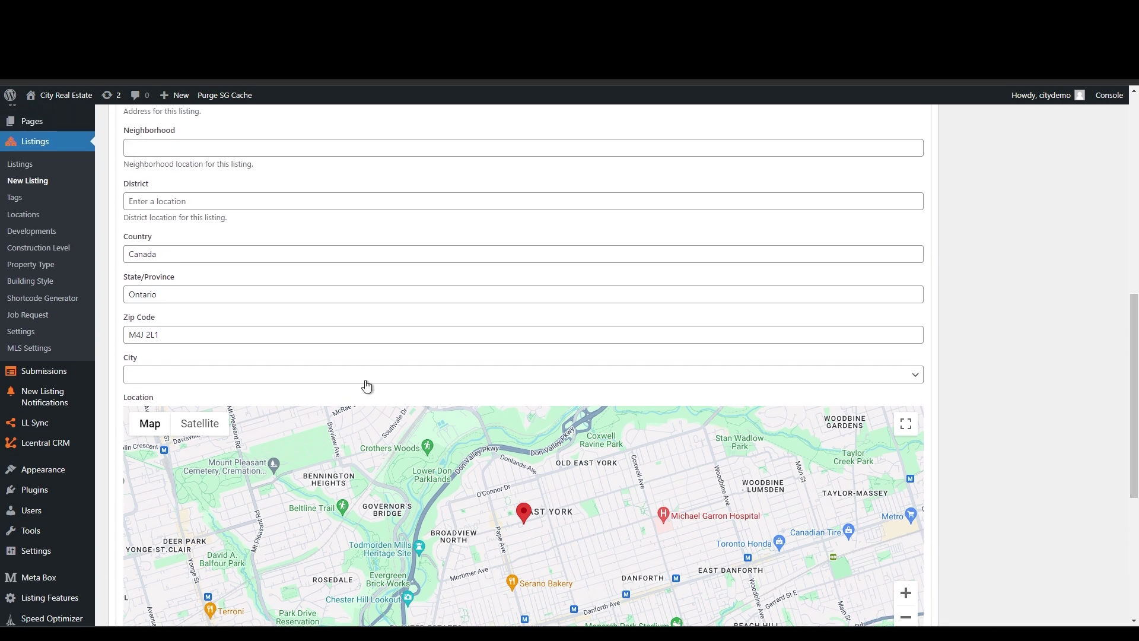
click(364, 375)
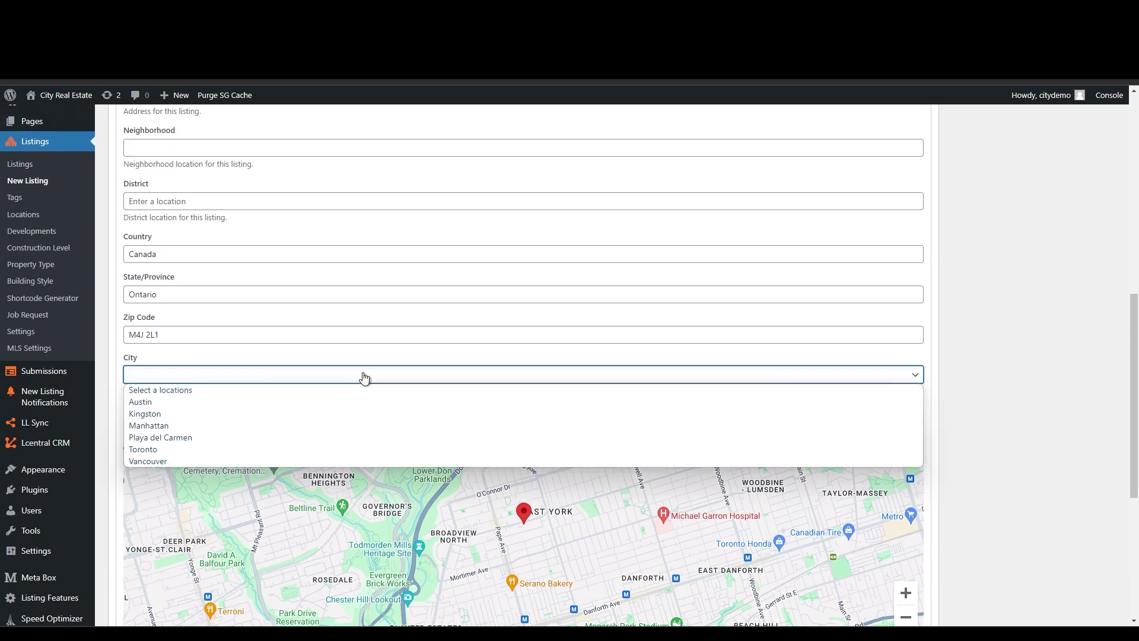
click(175, 450)
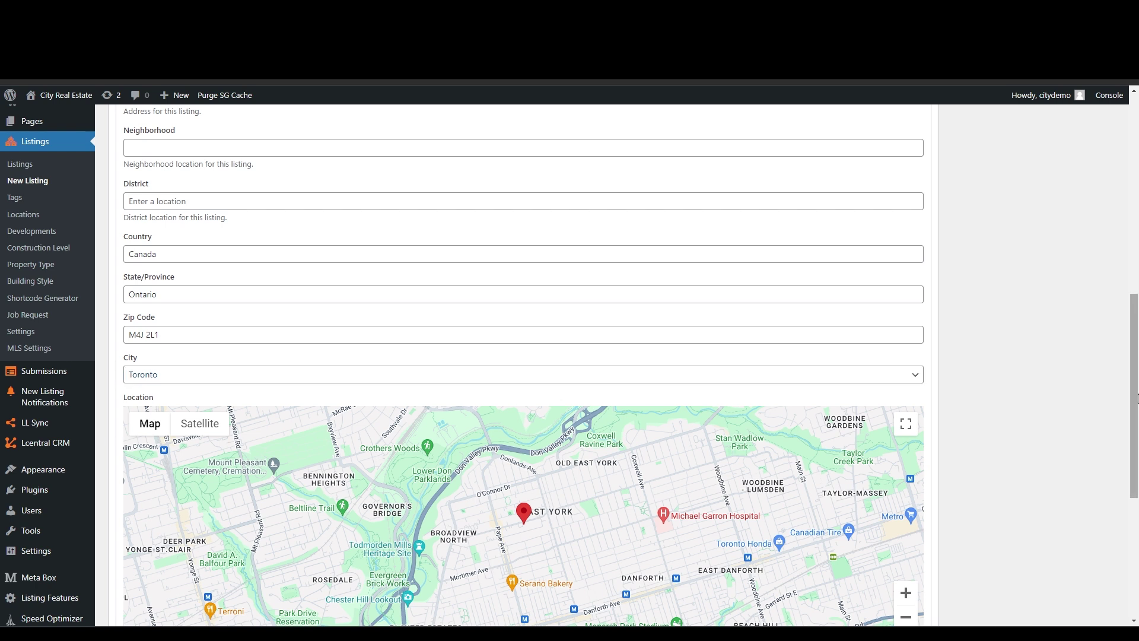
drag(1133, 394, 1118, 347)
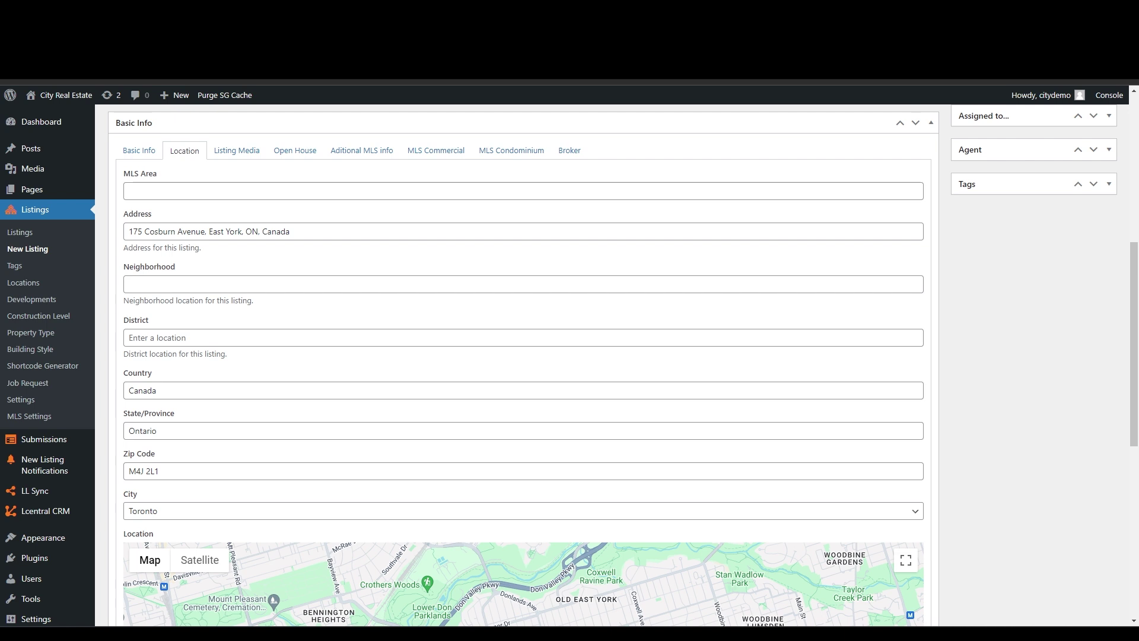
- Upload eight sample property photos from File Explorer and add them to Gallery Images (8/50)
click(237, 151)
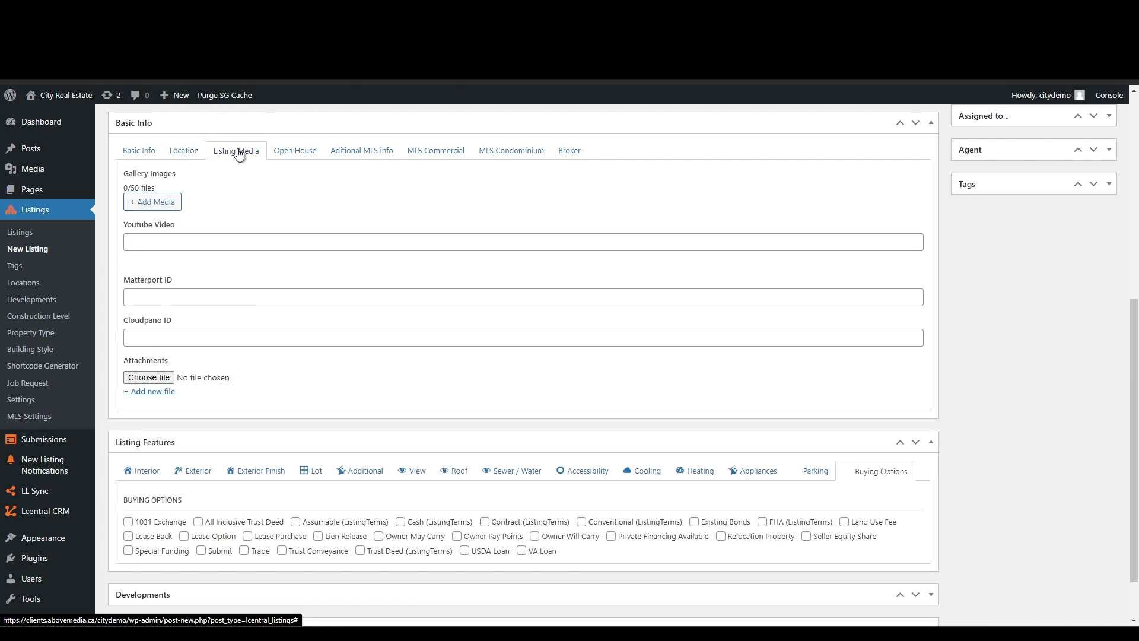
click(156, 202)
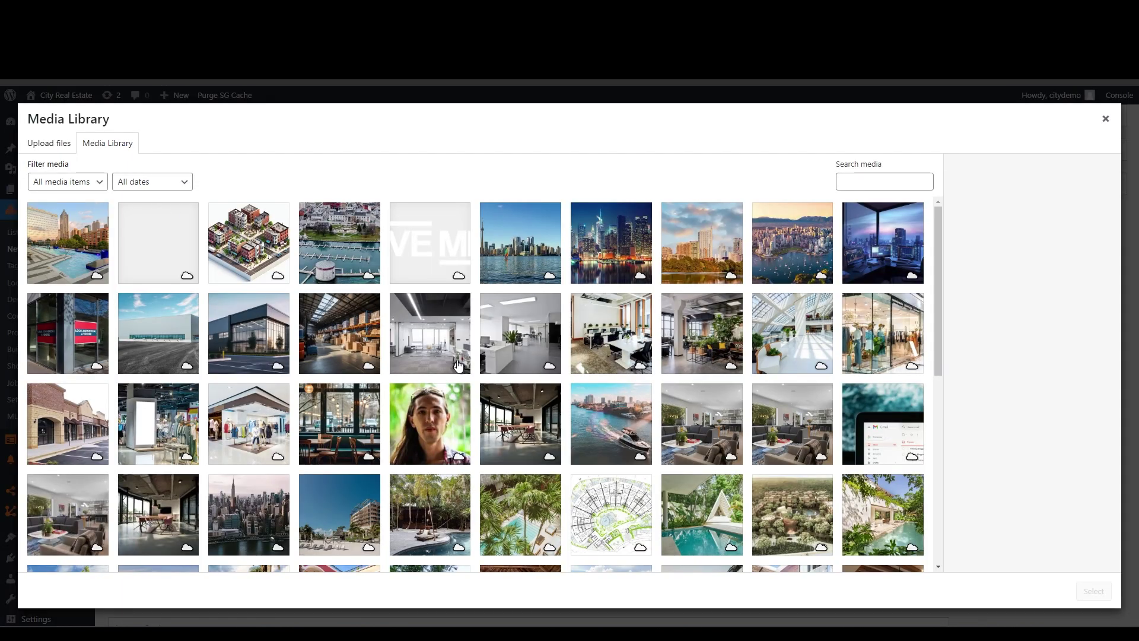
mouse_move(530, 633)
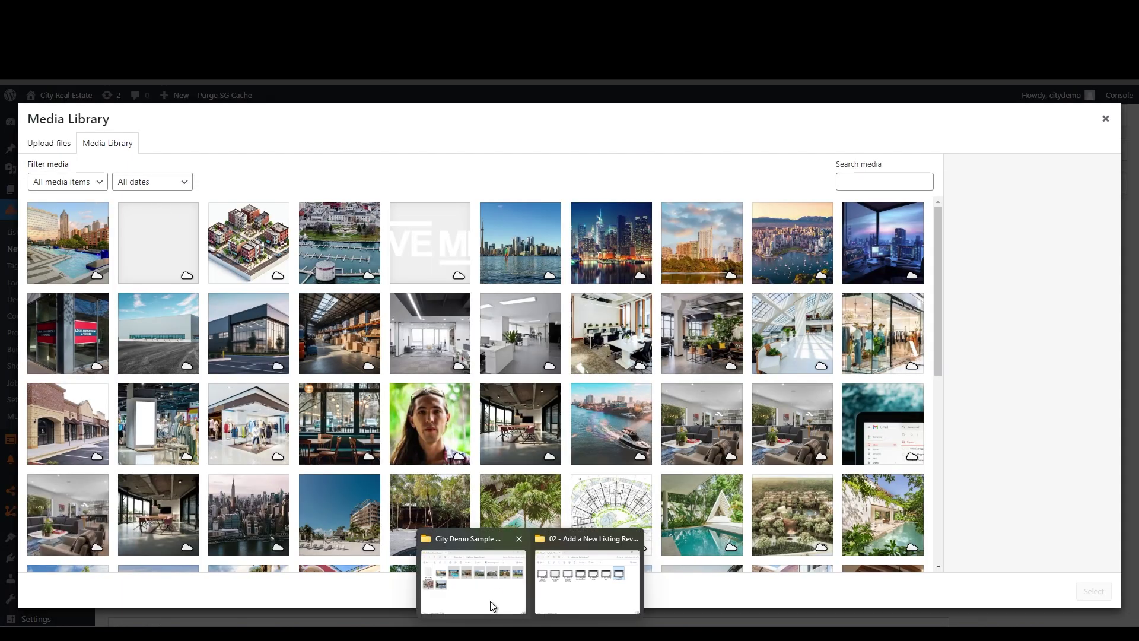
click(490, 600)
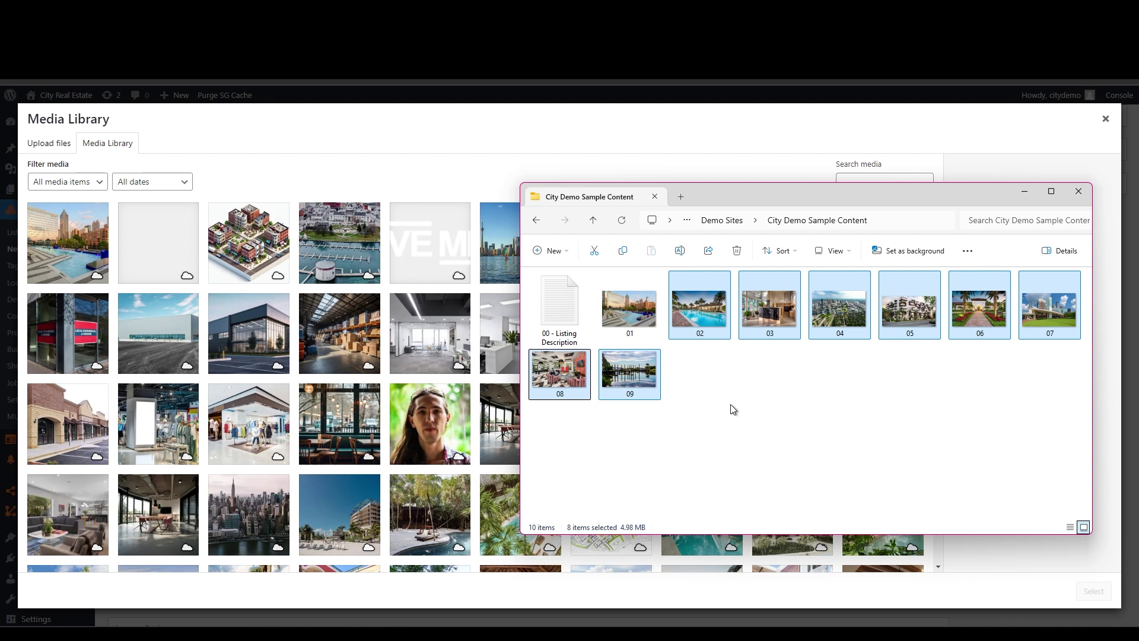
drag(707, 307, 320, 316)
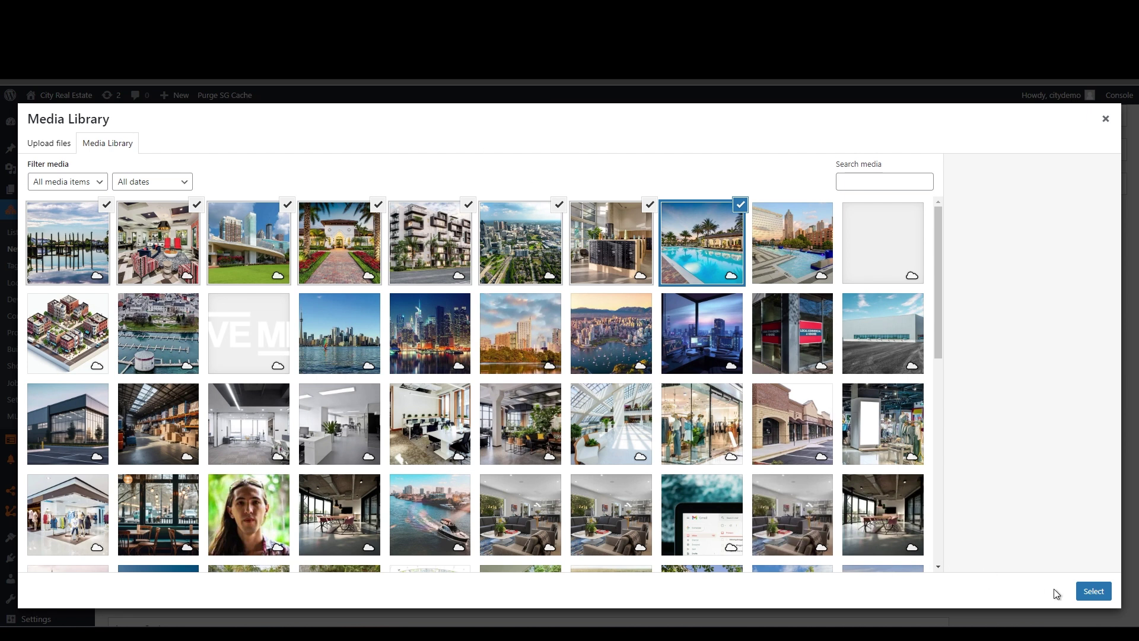
click(1095, 592)
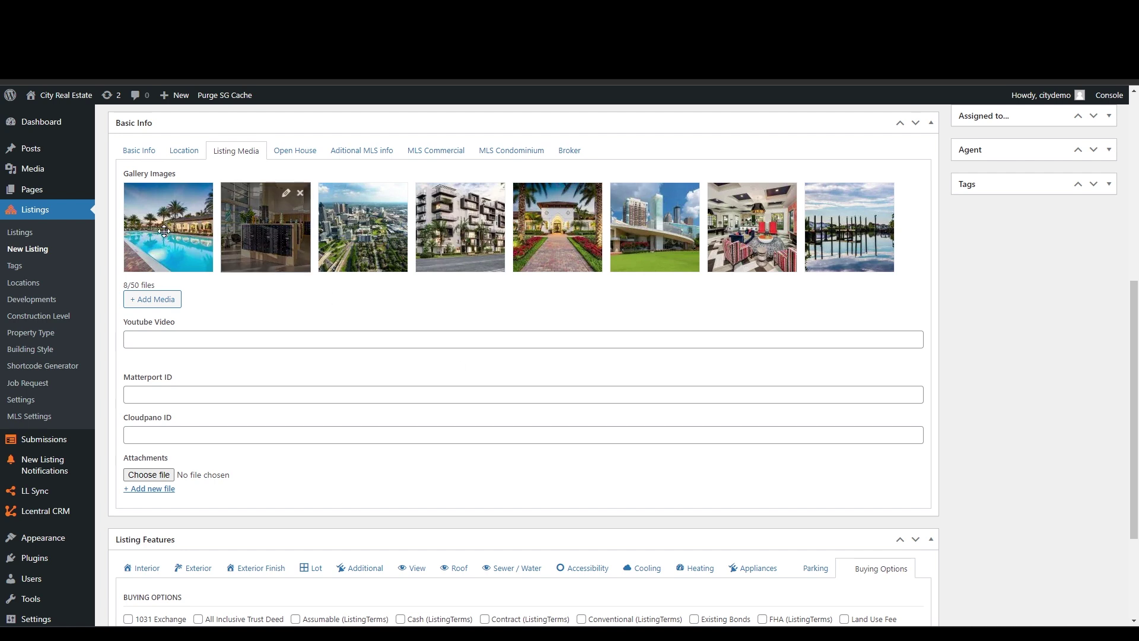
- Reorder the gallery: pool, lobby, white building, skyline, garden, interior, aerial city, pier last
mouse_move(837, 233)
drag(836, 232, 158, 237)
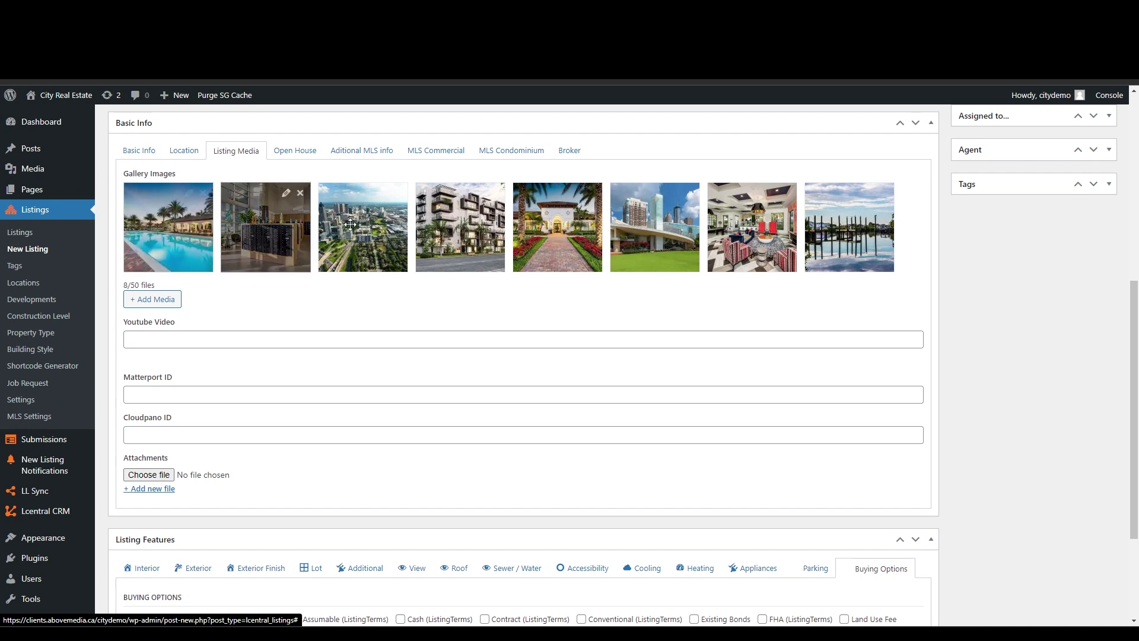
drag(350, 224, 471, 237)
drag(653, 237, 444, 238)
drag(753, 229, 648, 231)
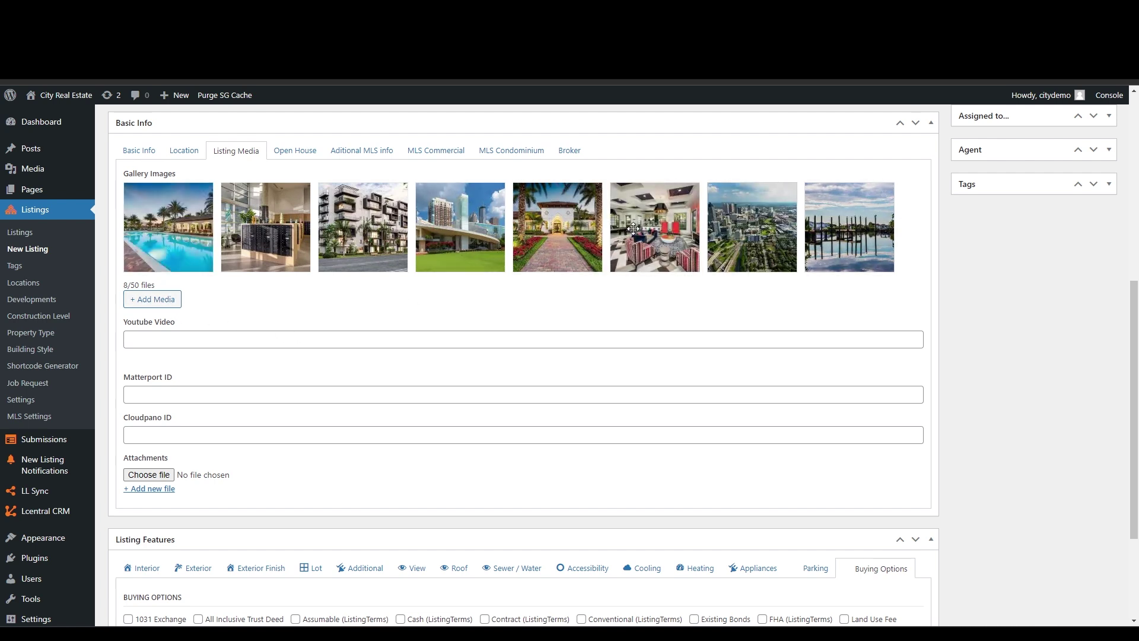
click(143, 304)
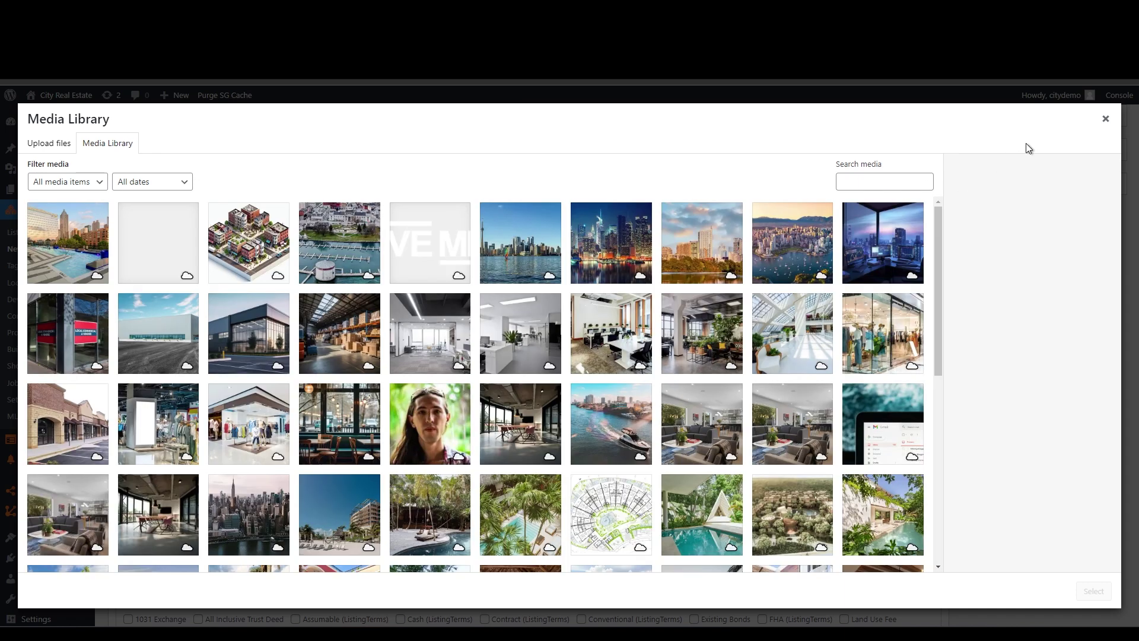
click(1105, 120)
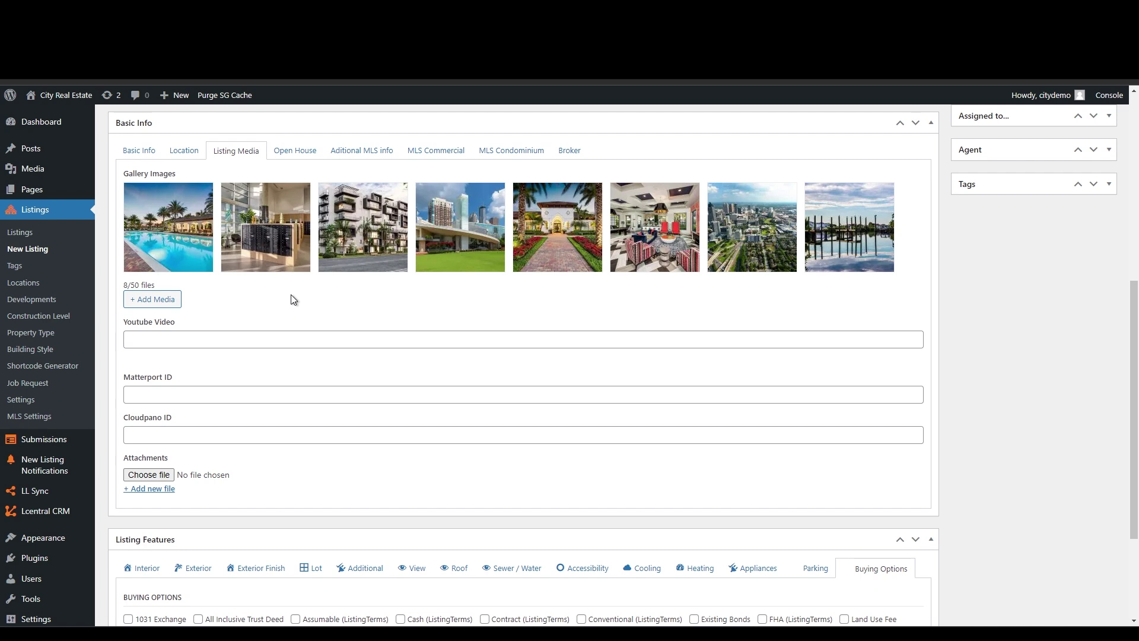
click(154, 336)
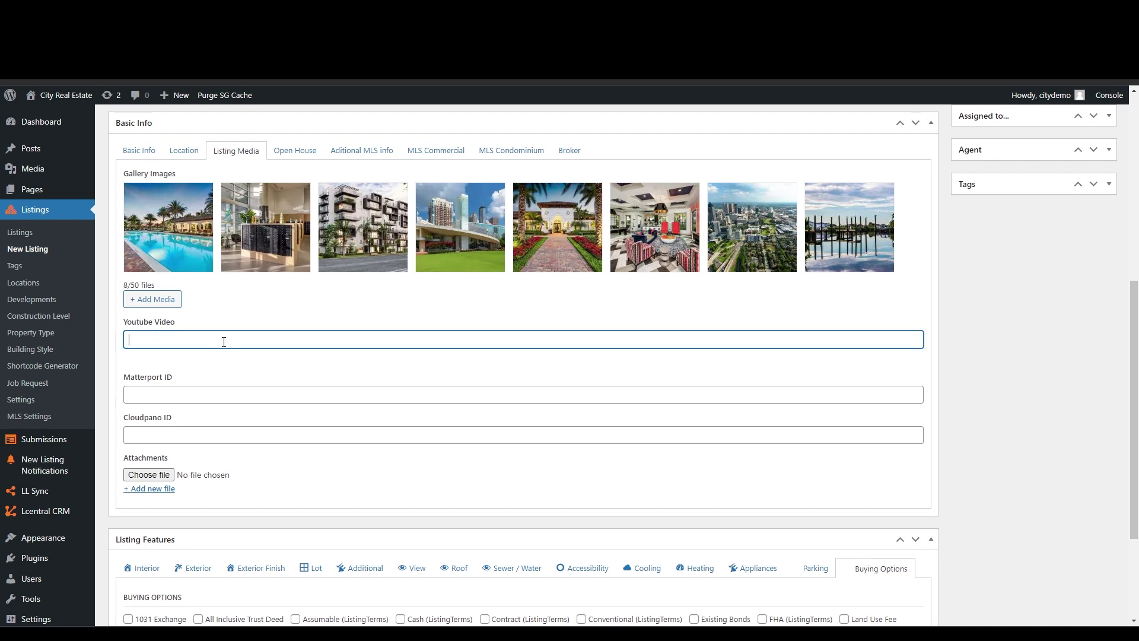
click(162, 394)
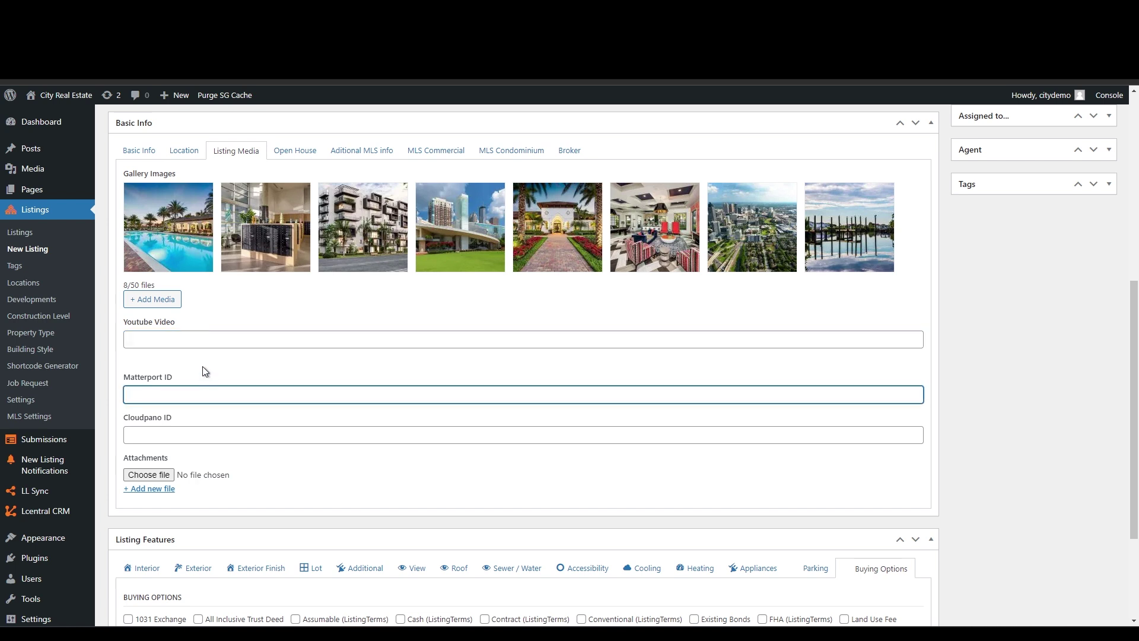
click(193, 432)
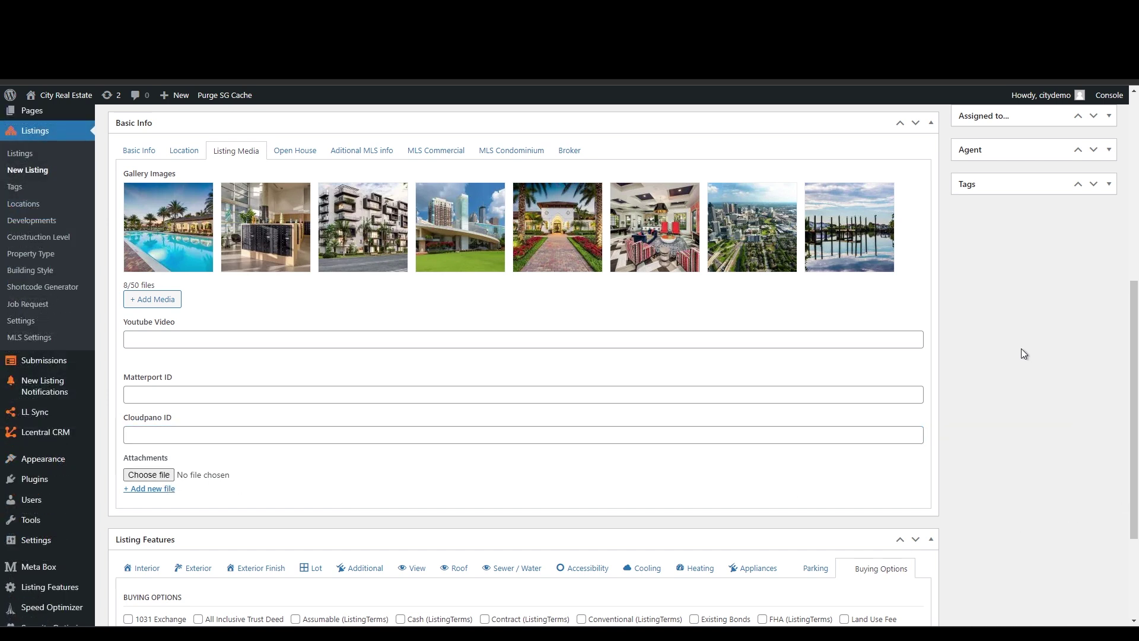
- Schedule the first open house for August 30 from 11:00 to 13:00
click(296, 155)
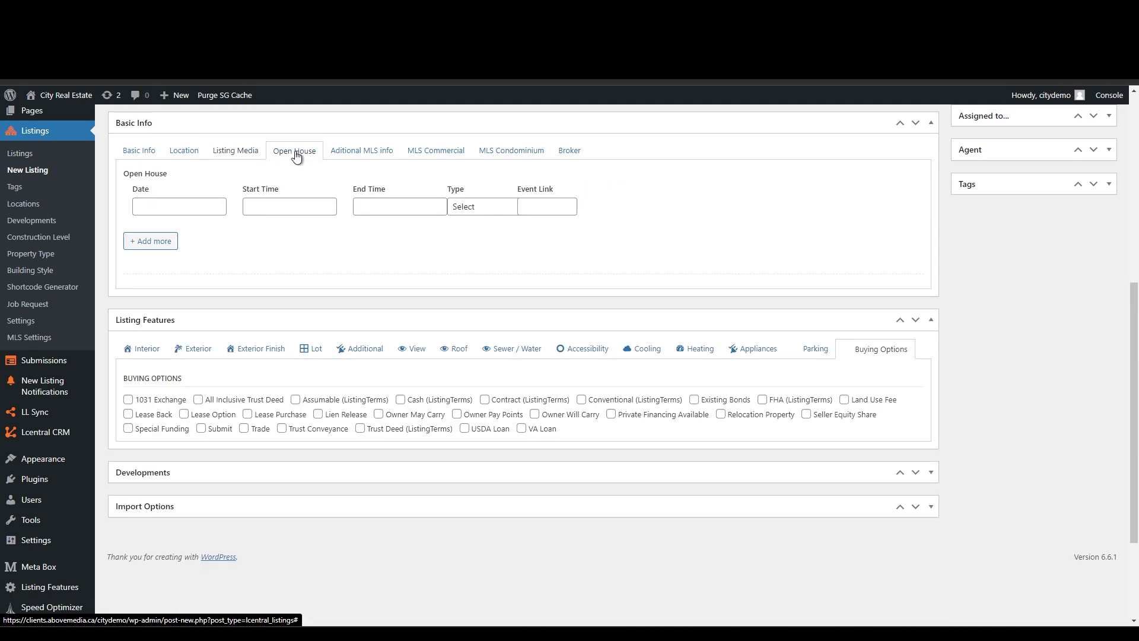
click(188, 205)
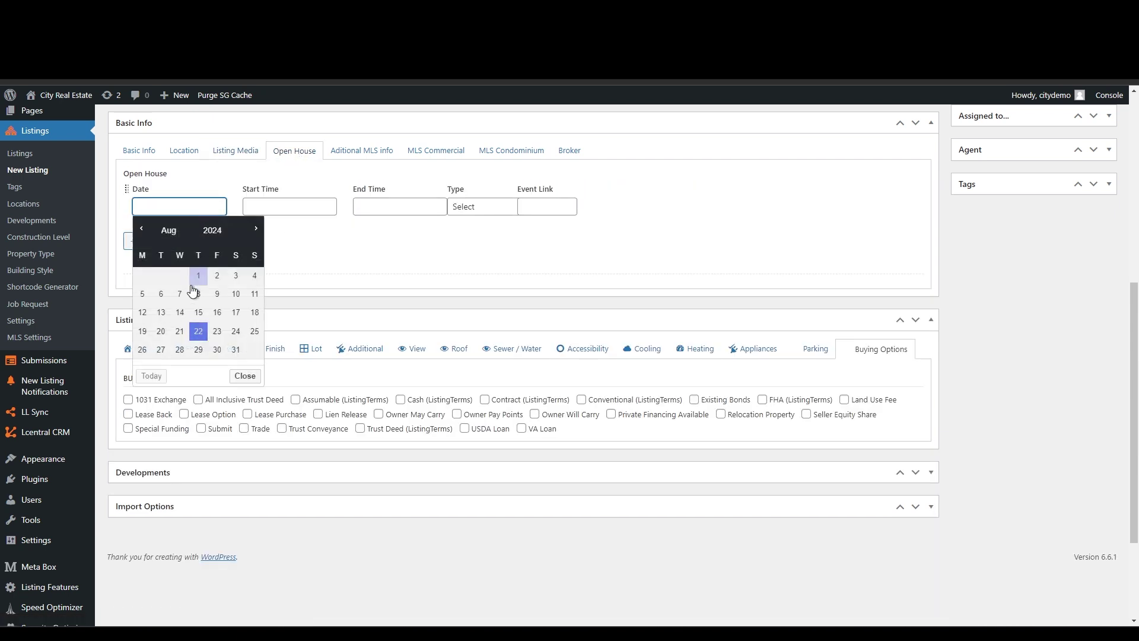
click(217, 350)
click(287, 205)
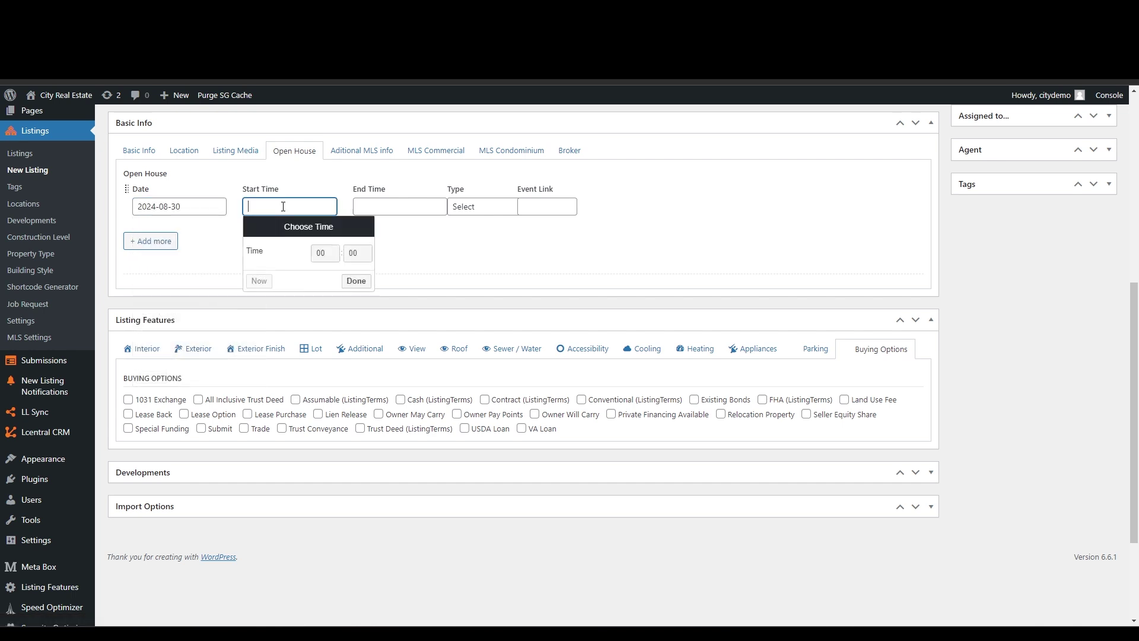
click(323, 252)
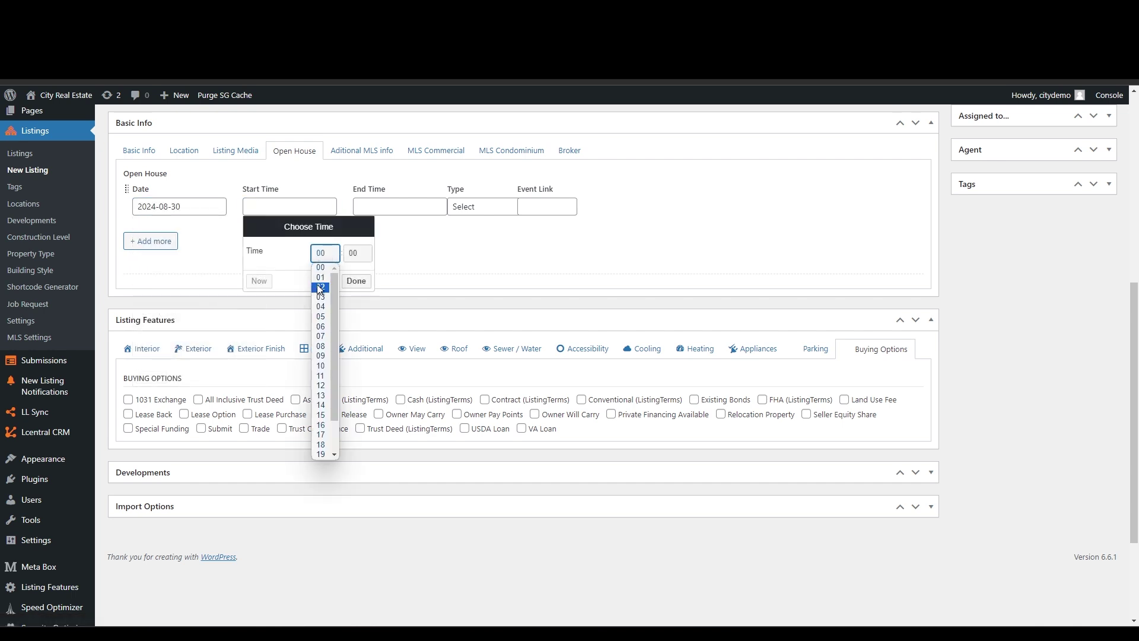
click(321, 376)
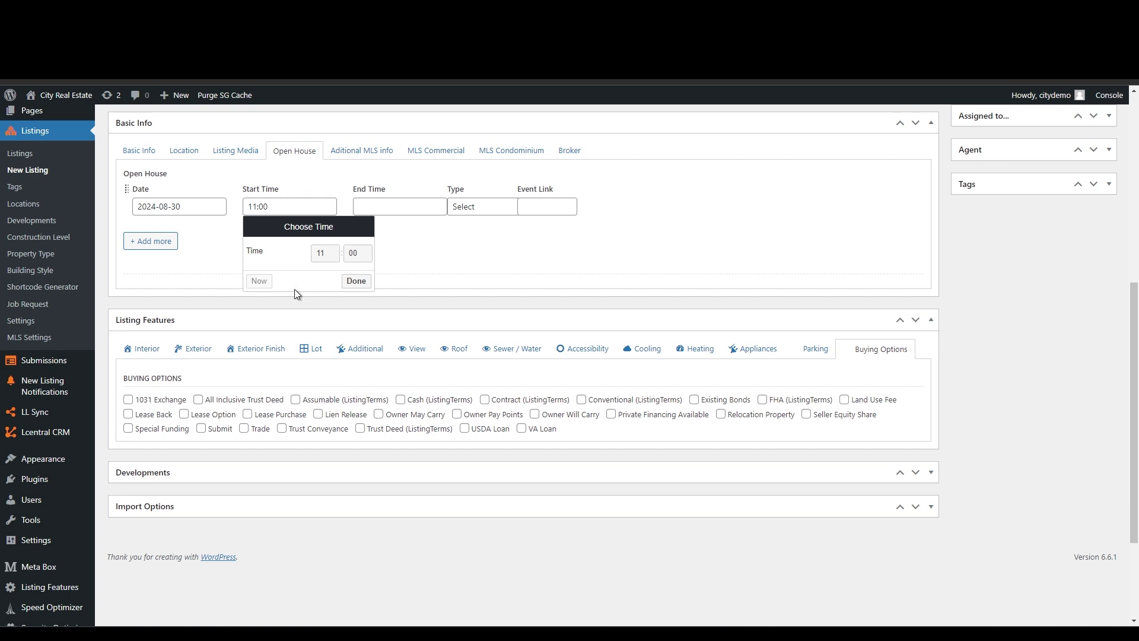
click(356, 281)
click(390, 205)
click(435, 253)
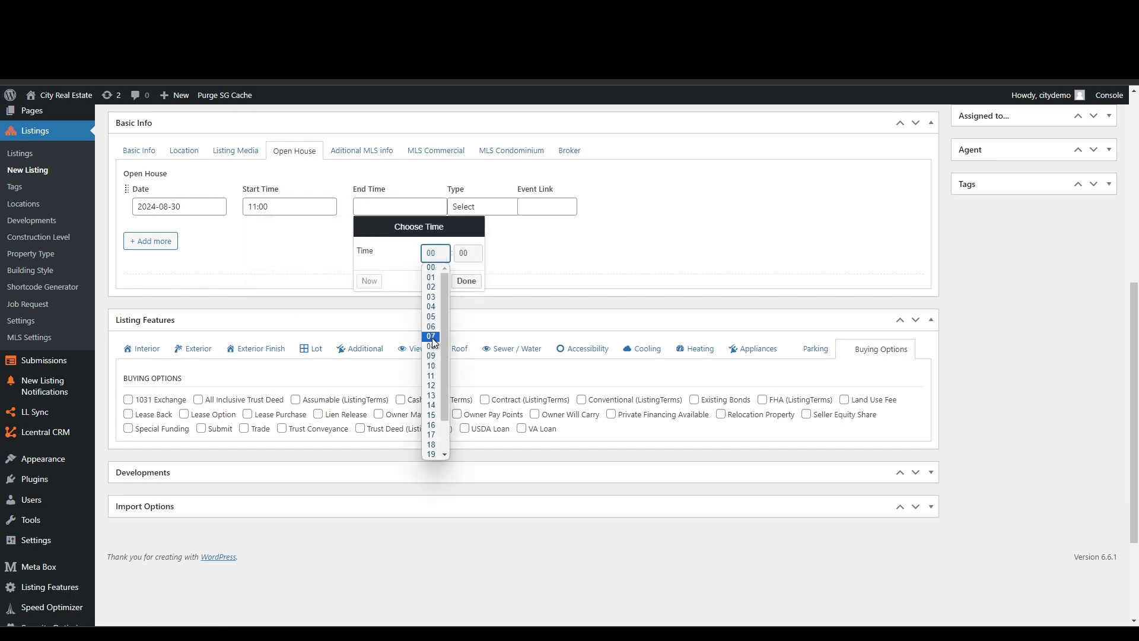
click(435, 395)
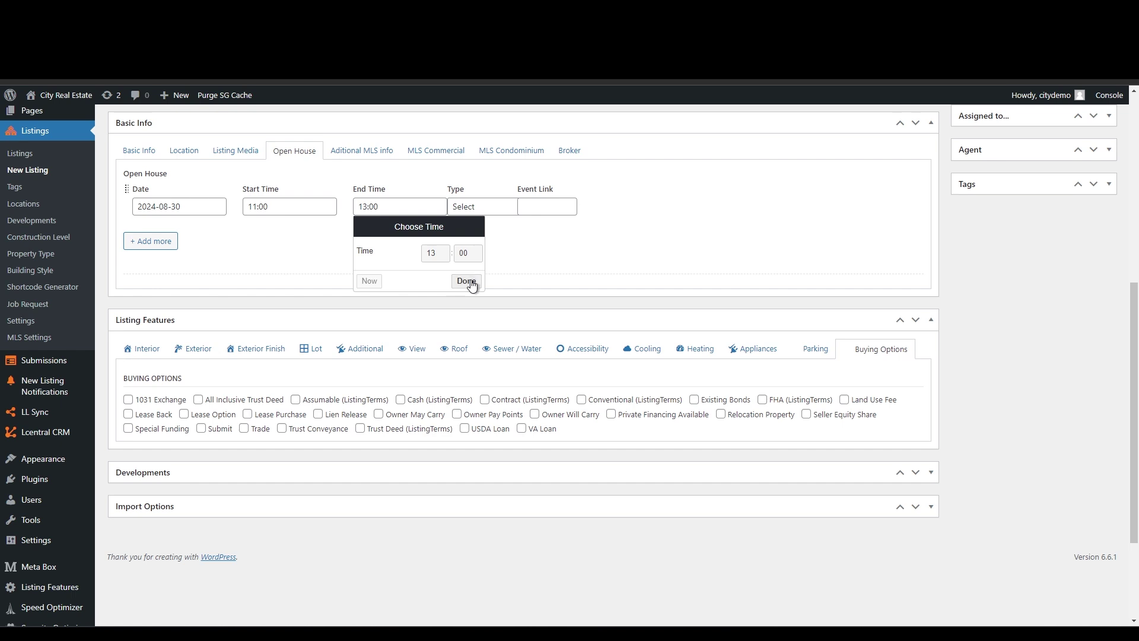
click(466, 280)
- Make the first open house type Public
click(472, 206)
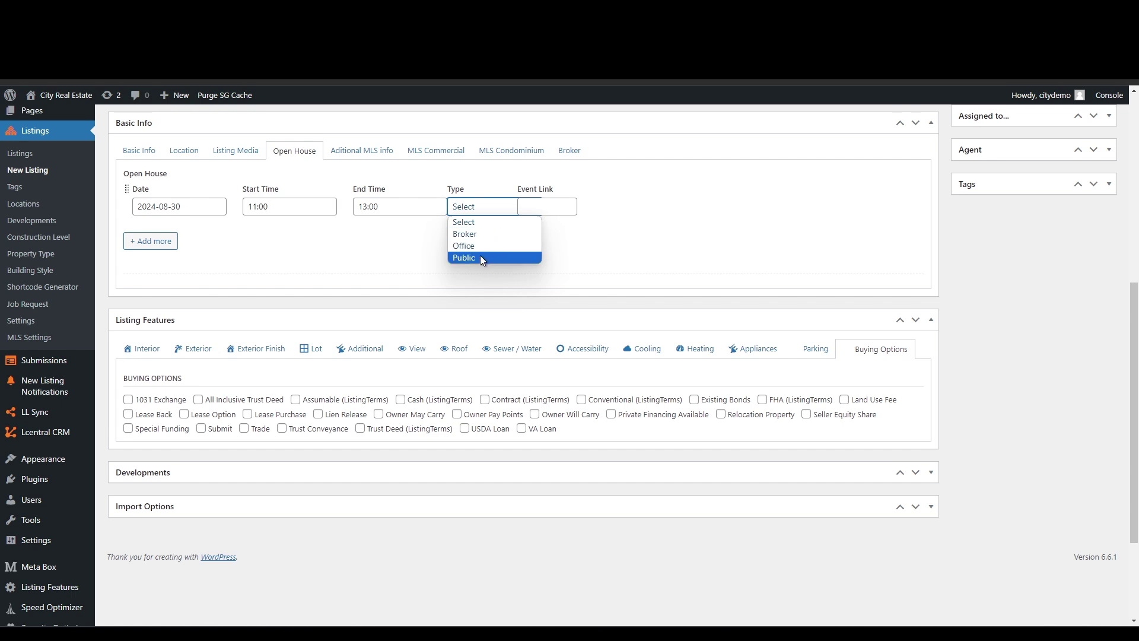
click(481, 258)
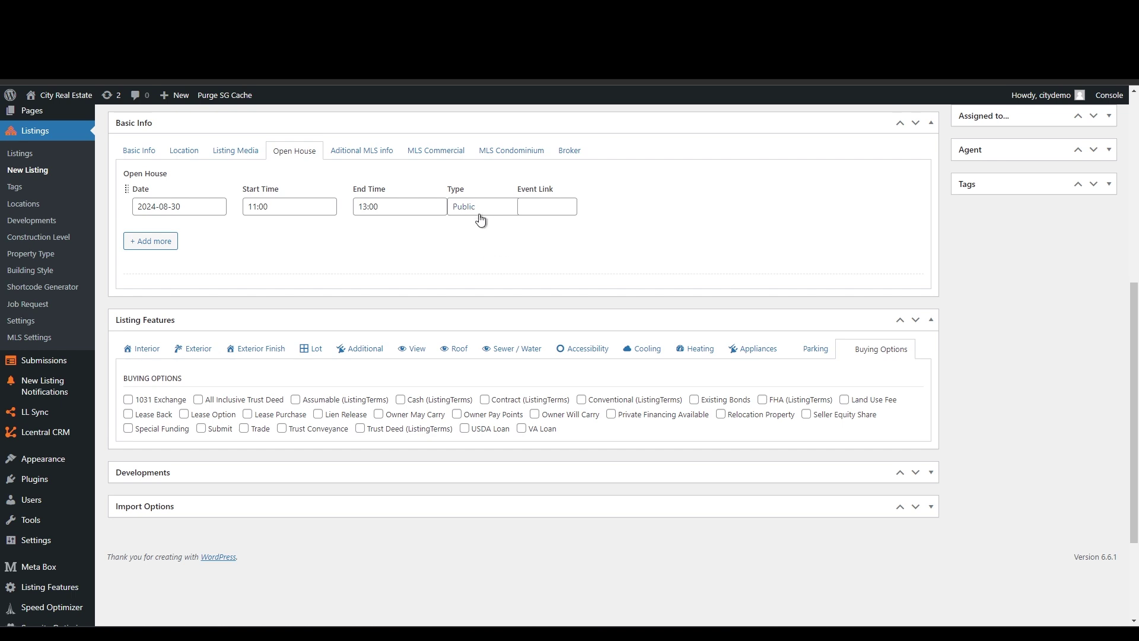
click(535, 209)
- Add a second open house row for August 31 from 11:00 to 13:00
click(153, 240)
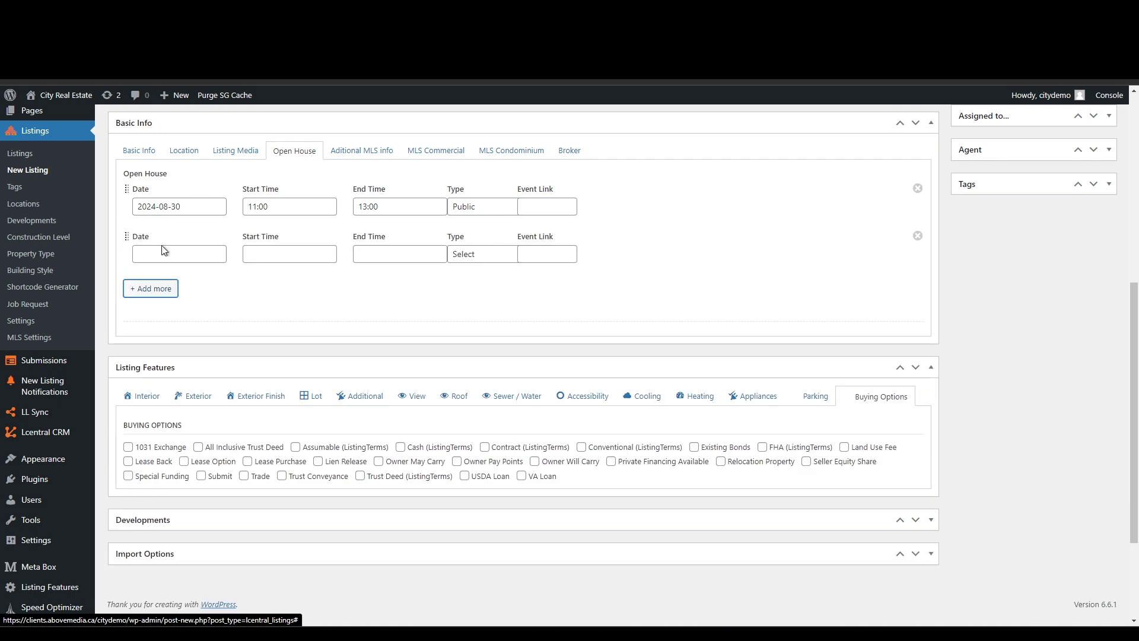
click(191, 255)
click(234, 393)
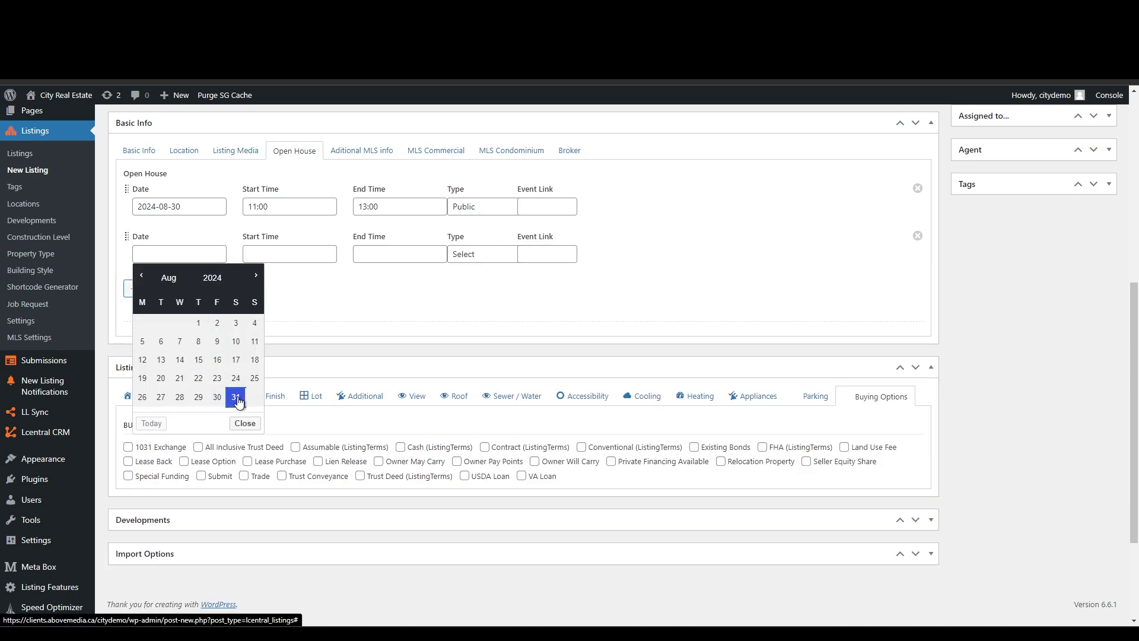
click(282, 253)
click(314, 298)
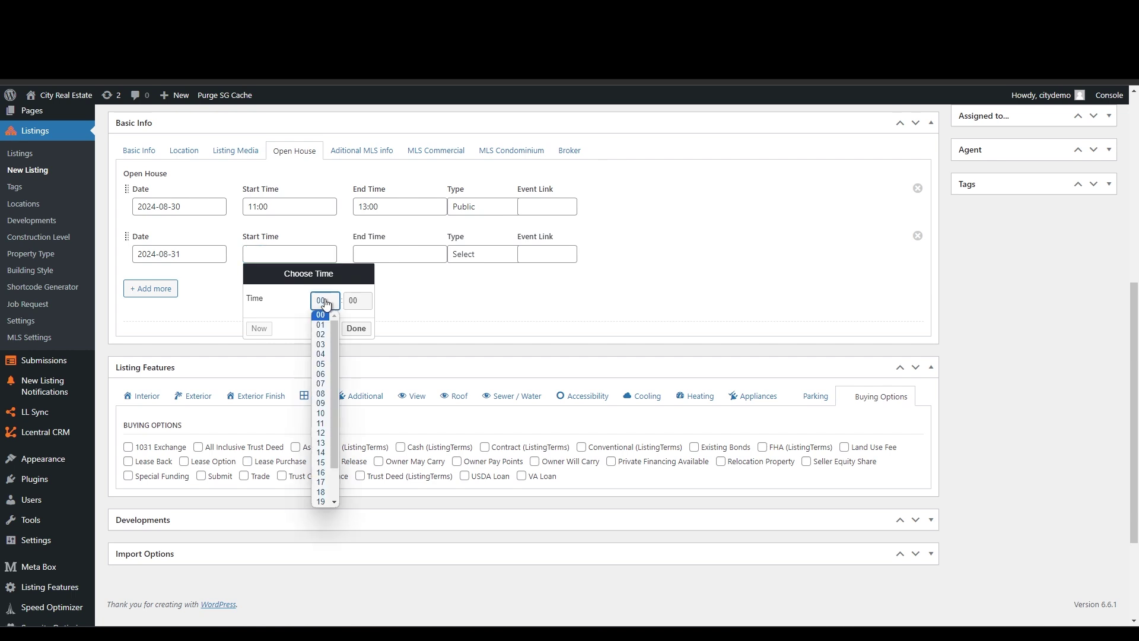
click(321, 423)
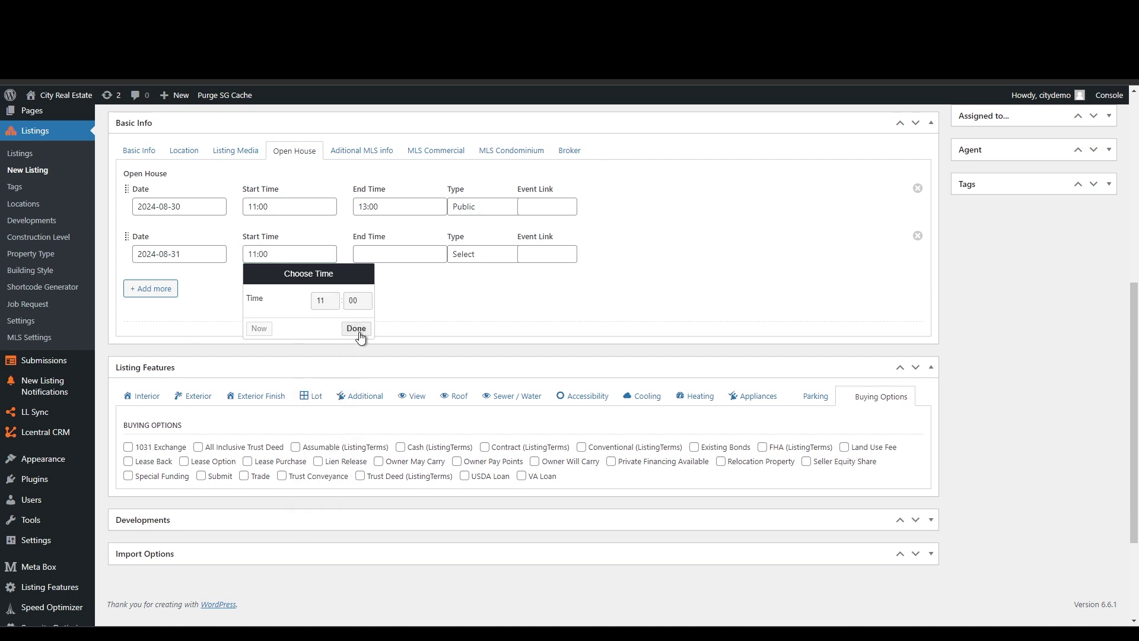
click(356, 328)
click(386, 253)
click(433, 302)
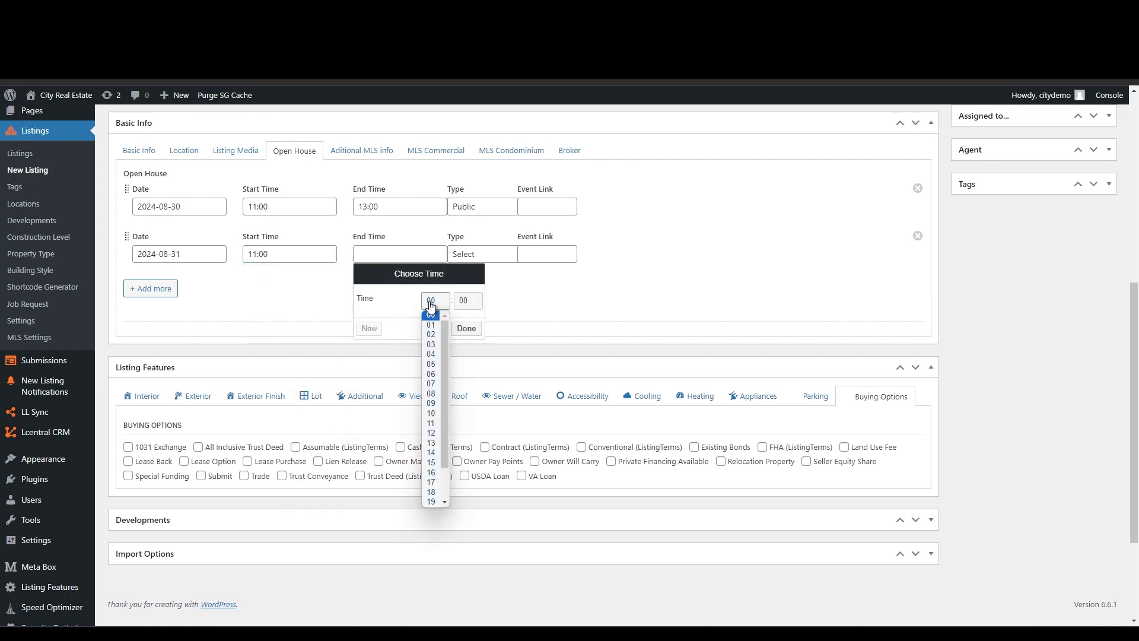
click(432, 444)
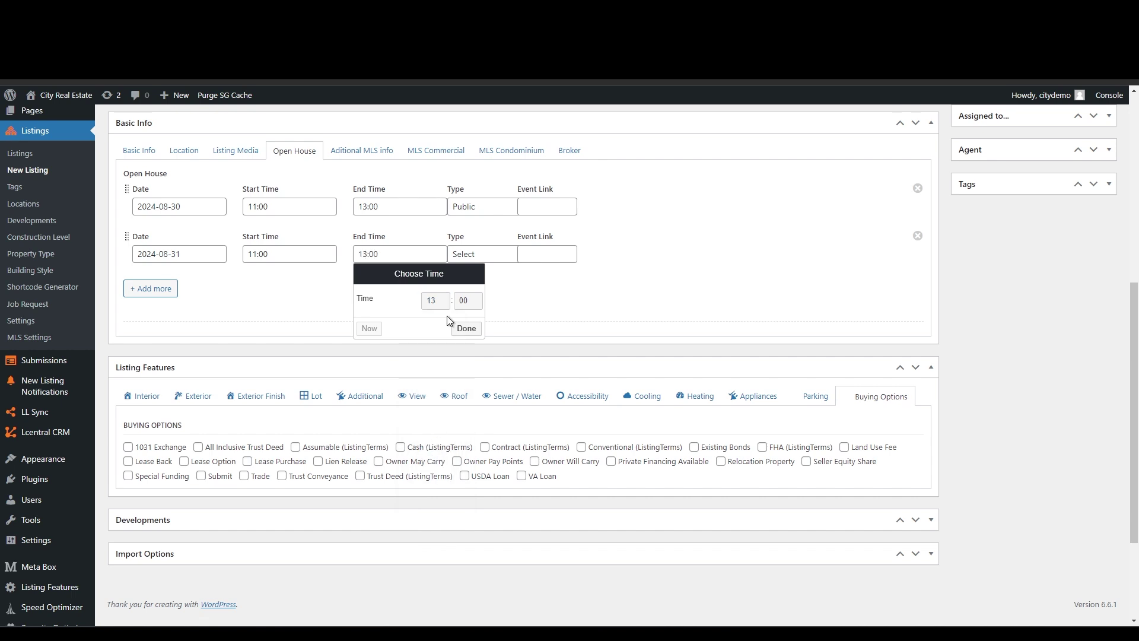
click(467, 325)
- Make the second open house type Public
click(478, 255)
click(473, 293)
click(977, 275)
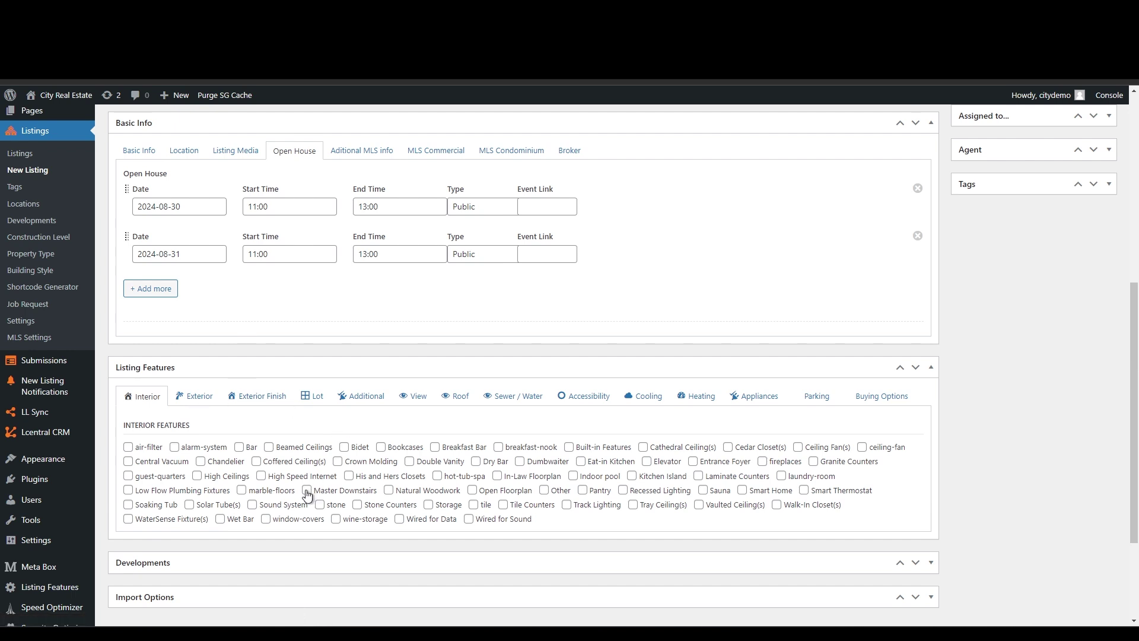
- Tick the interior features Open Floorplan, Pantry, Smart Home and Walk-In Closet(s)
click(472, 490)
click(582, 490)
click(747, 491)
click(776, 506)
- Tick the exterior features Greenhouse, Inground pool and Outdoor Grill
click(195, 398)
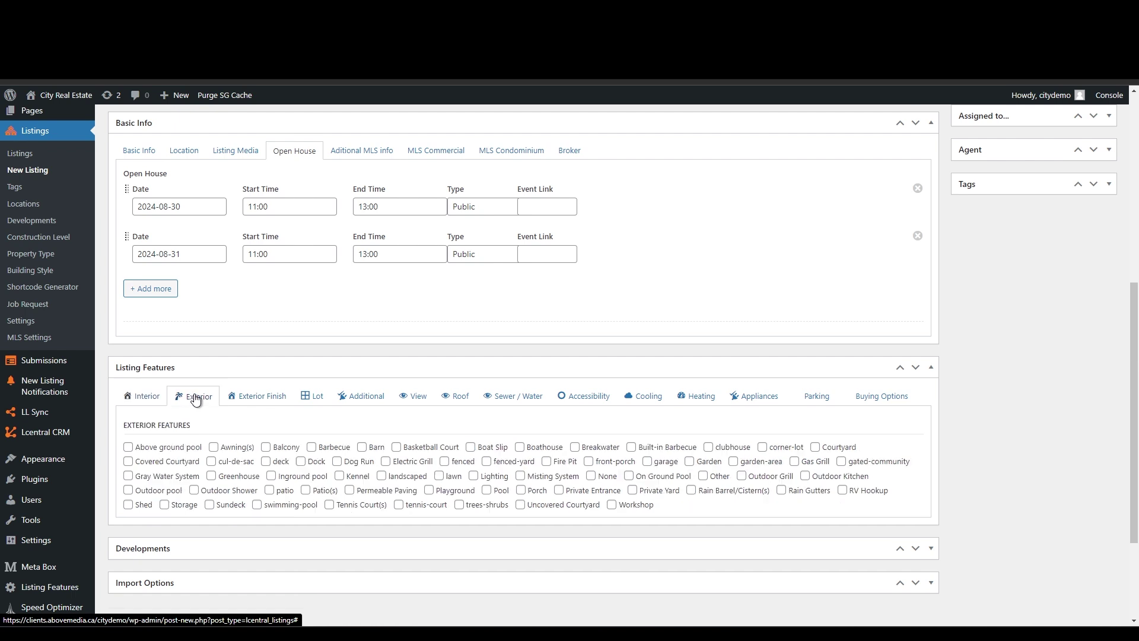
click(210, 476)
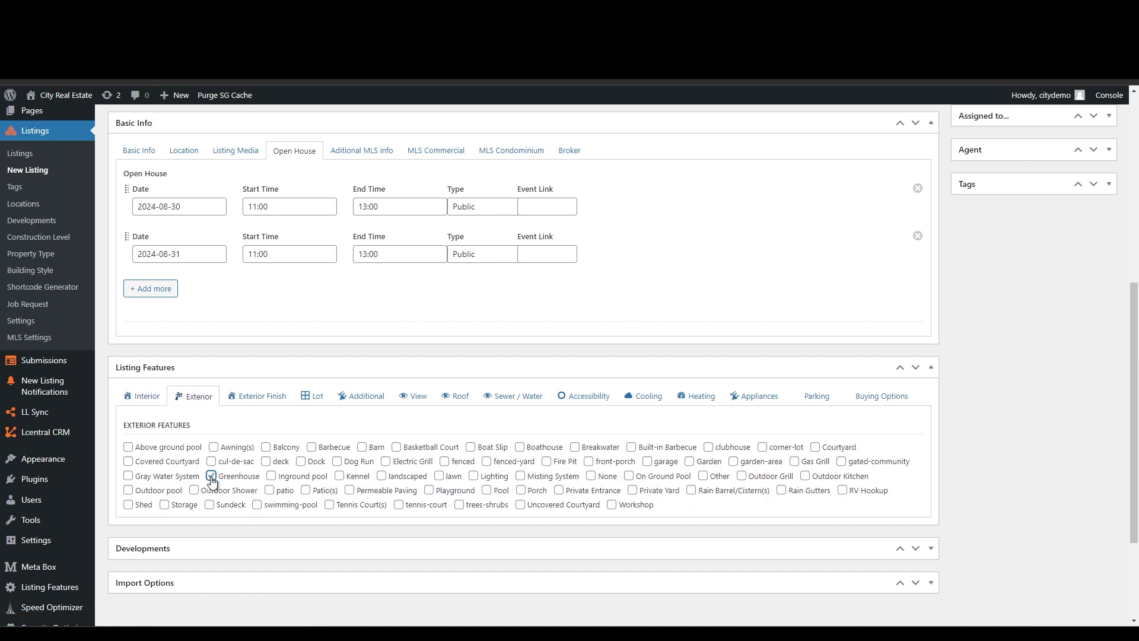
click(271, 477)
click(743, 476)
- Check Fiber Cement and Masonite as exterior finishes
click(280, 400)
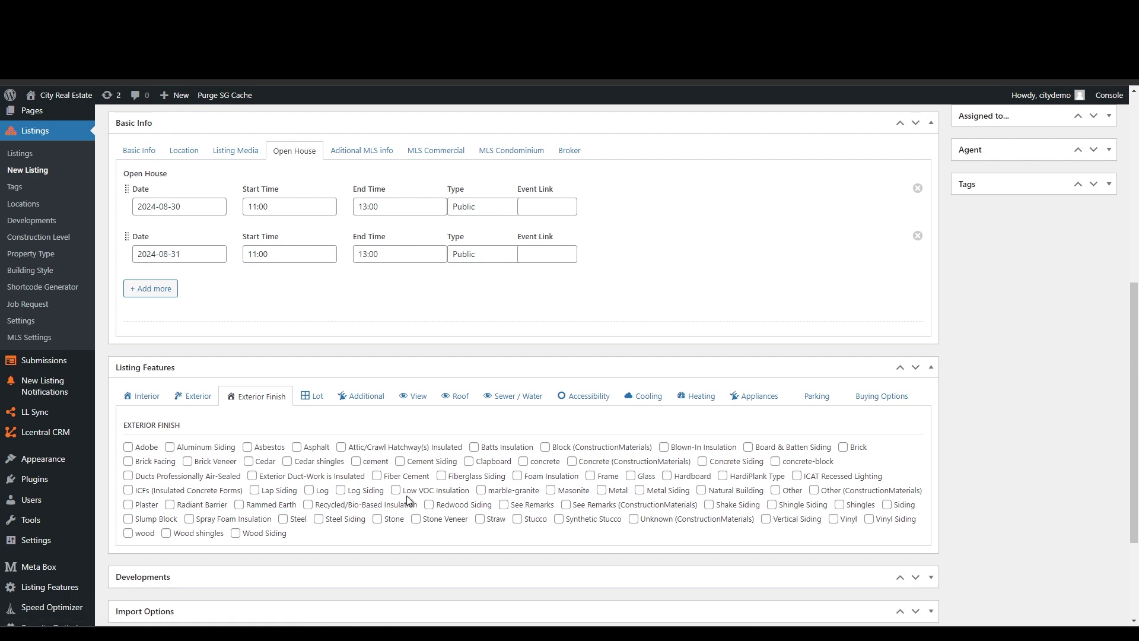
click(377, 478)
click(552, 492)
- Mark the lot as Gentle Sloping and Partially landscaped
click(314, 398)
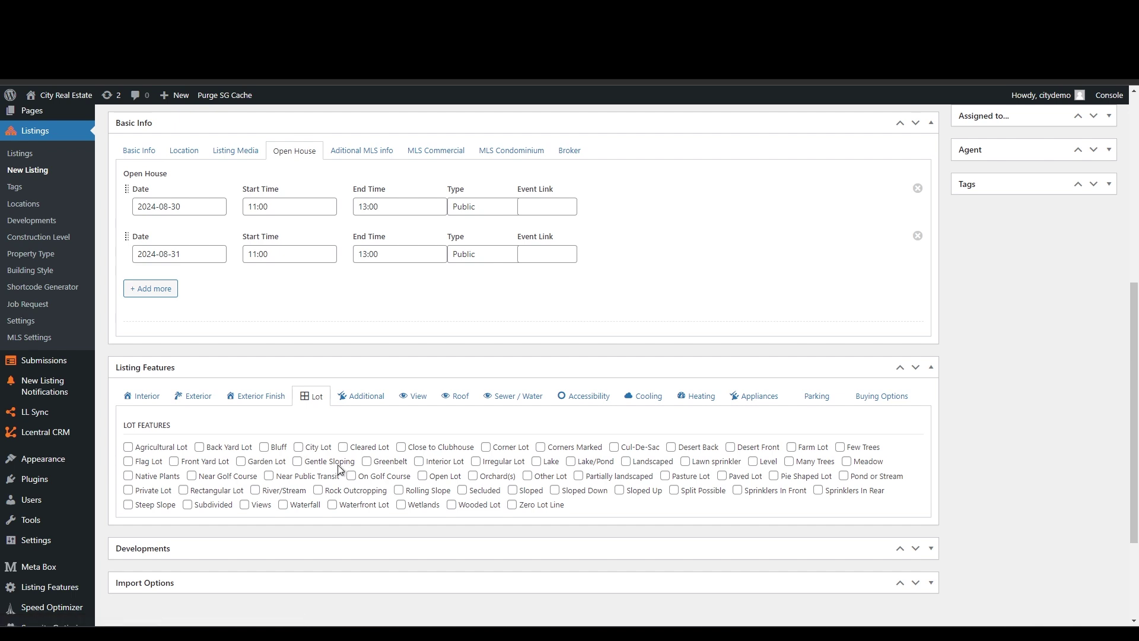
click(298, 462)
click(579, 477)
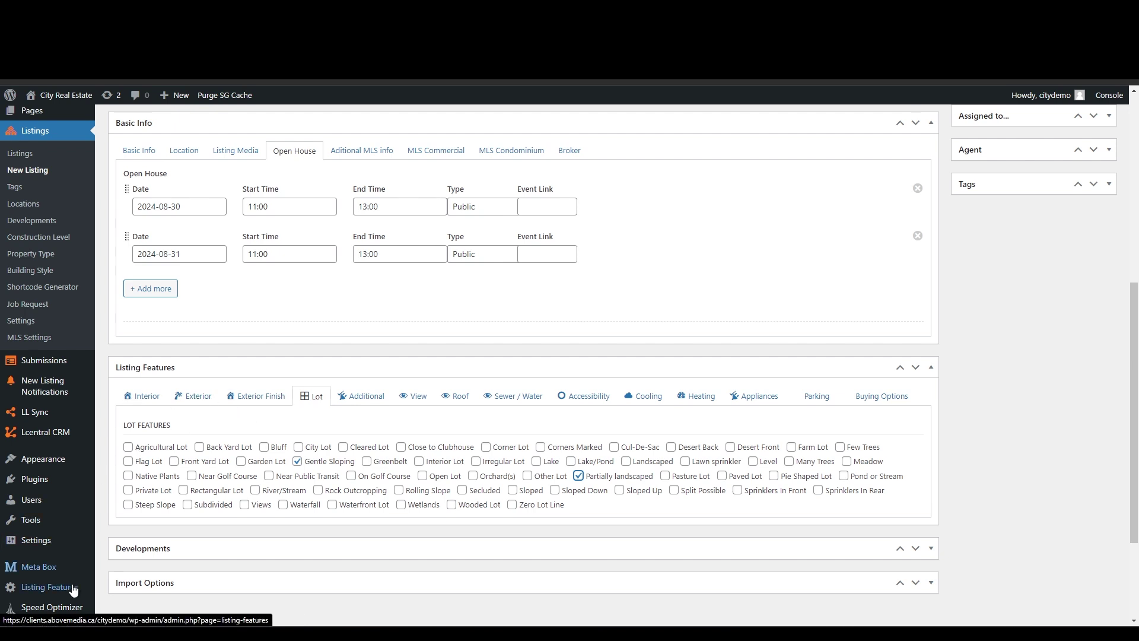
mouse_move(40, 591)
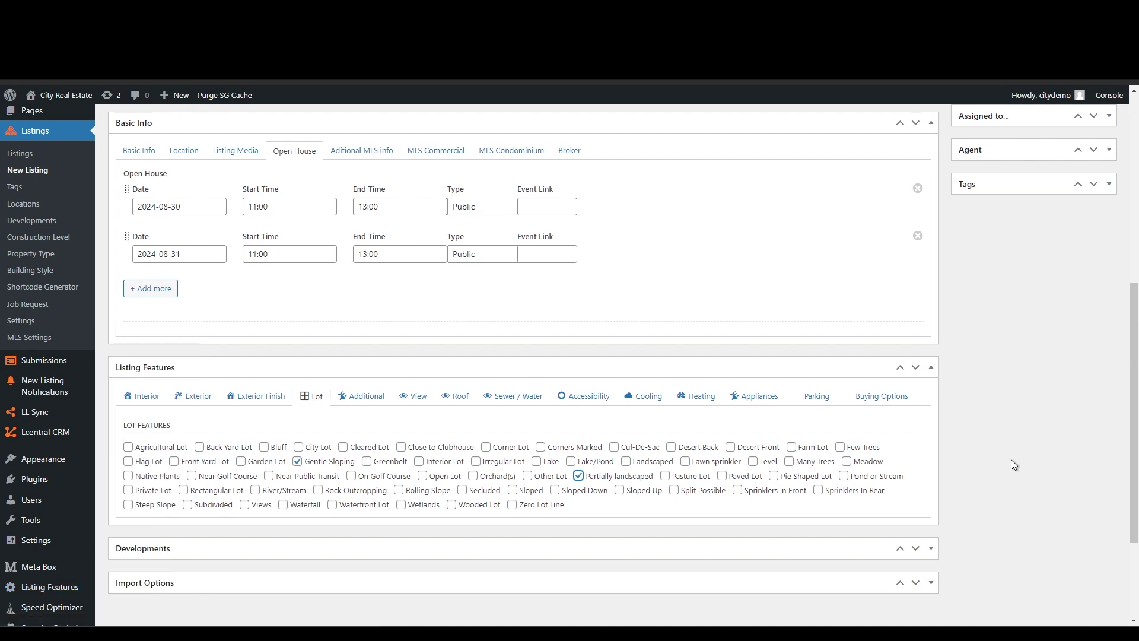
- Return to the top of the Add New Listing page and preview the listing
scroll(1011, 459, down, 2)
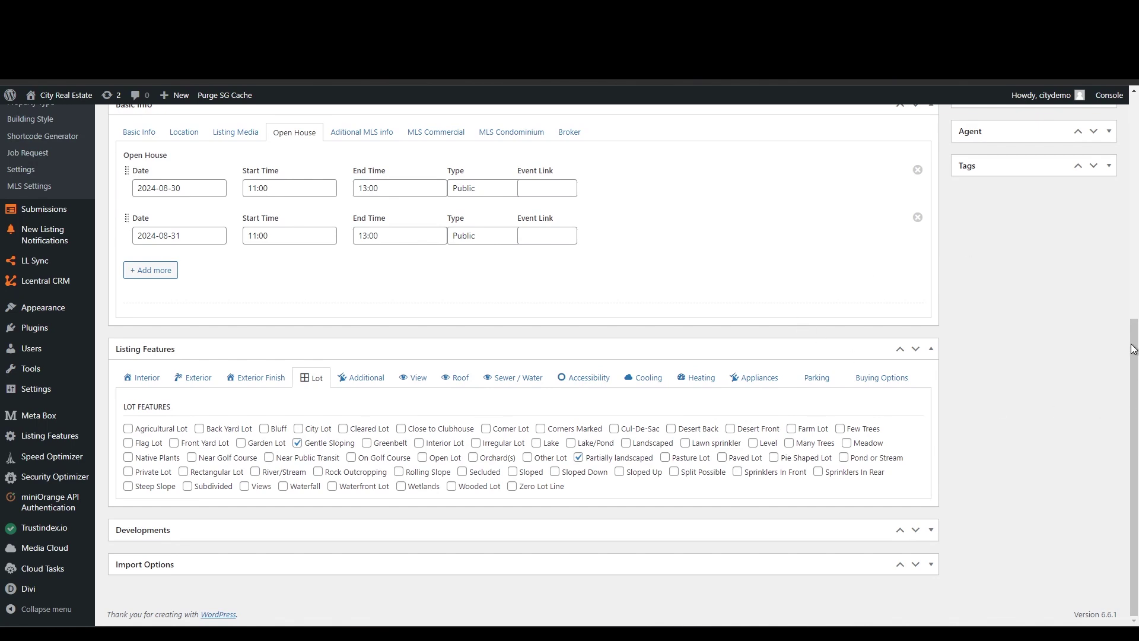
scroll(1129, 278, up, 1)
scroll(1129, 278, up, 5)
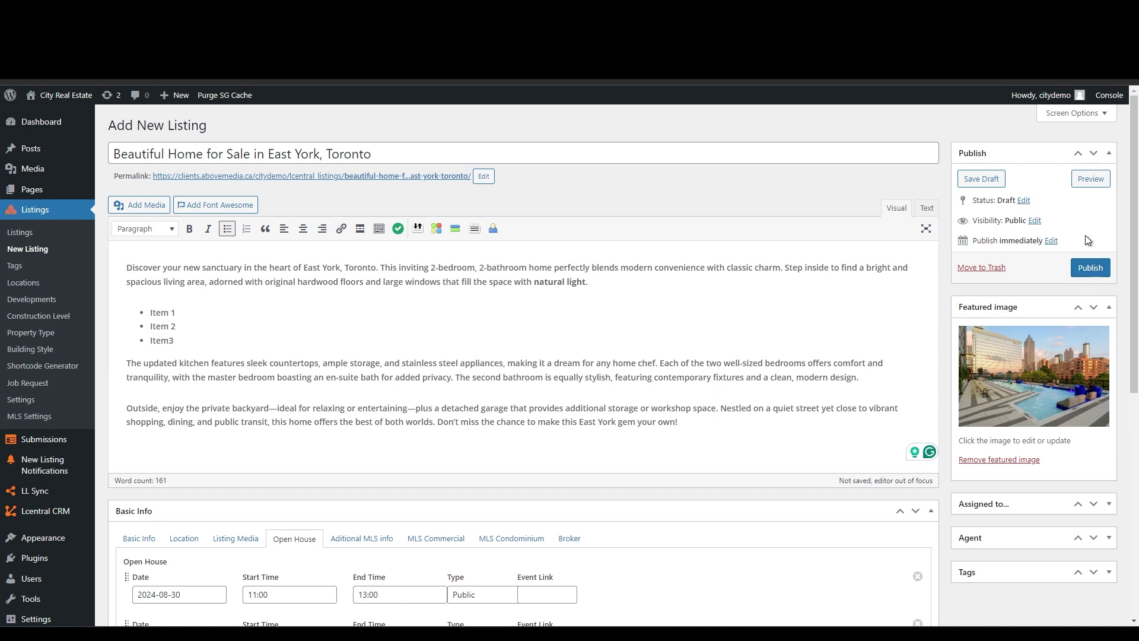
click(1090, 179)
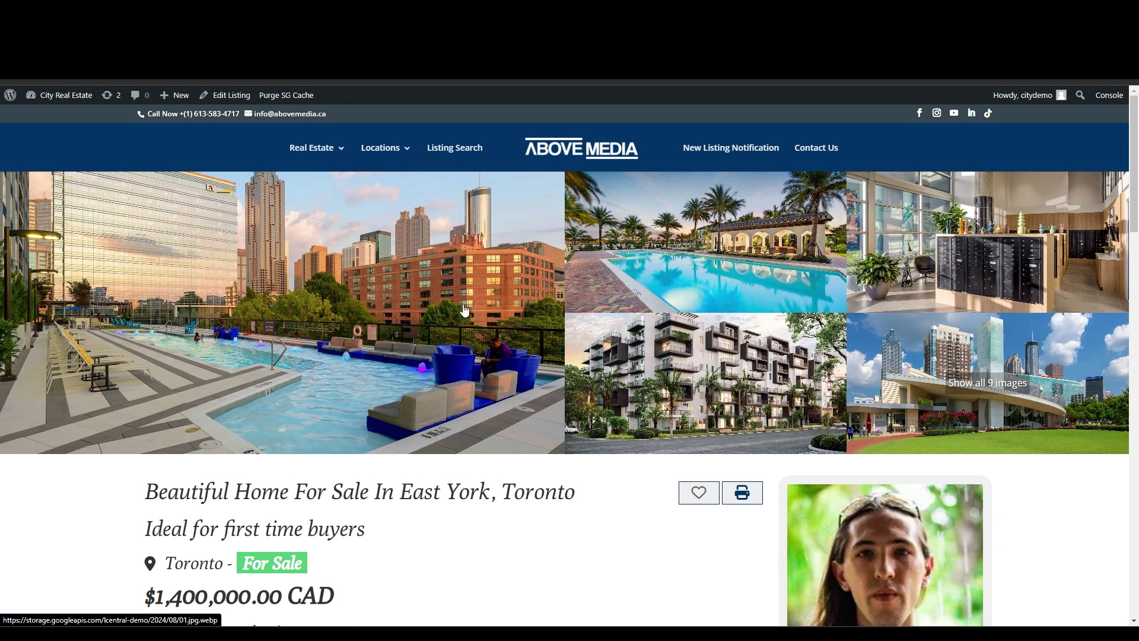
- Check the preview's title, Very attractive tagline, Toronto location and Ideal for first time buyers subtitle
scroll(462, 309, down, 2)
scroll(462, 309, down, 3)
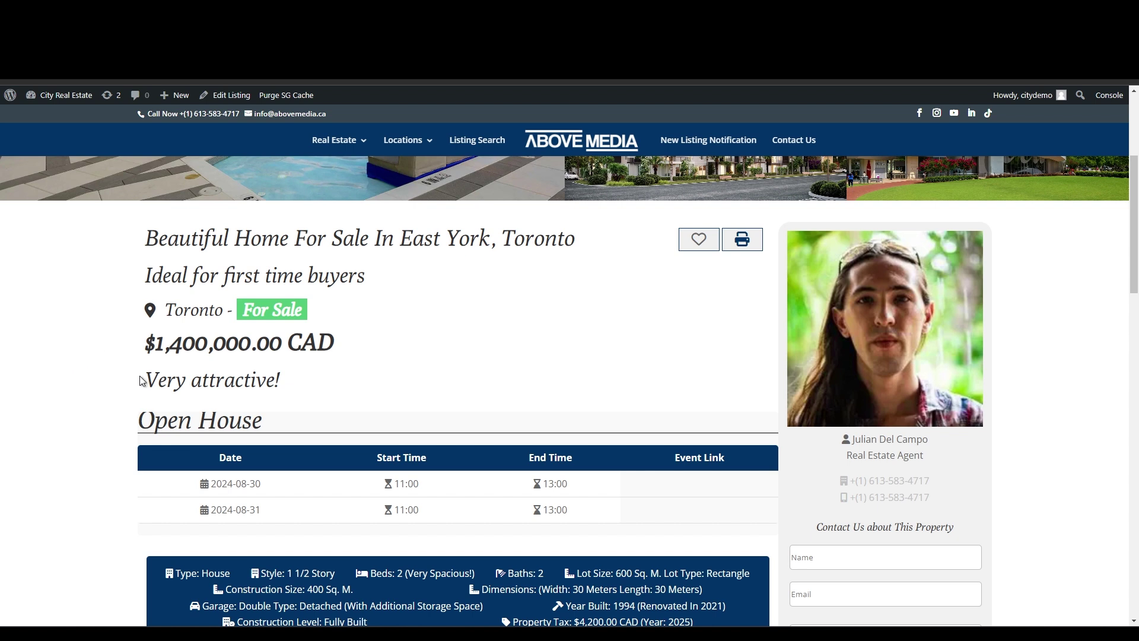
drag(145, 380, 277, 379)
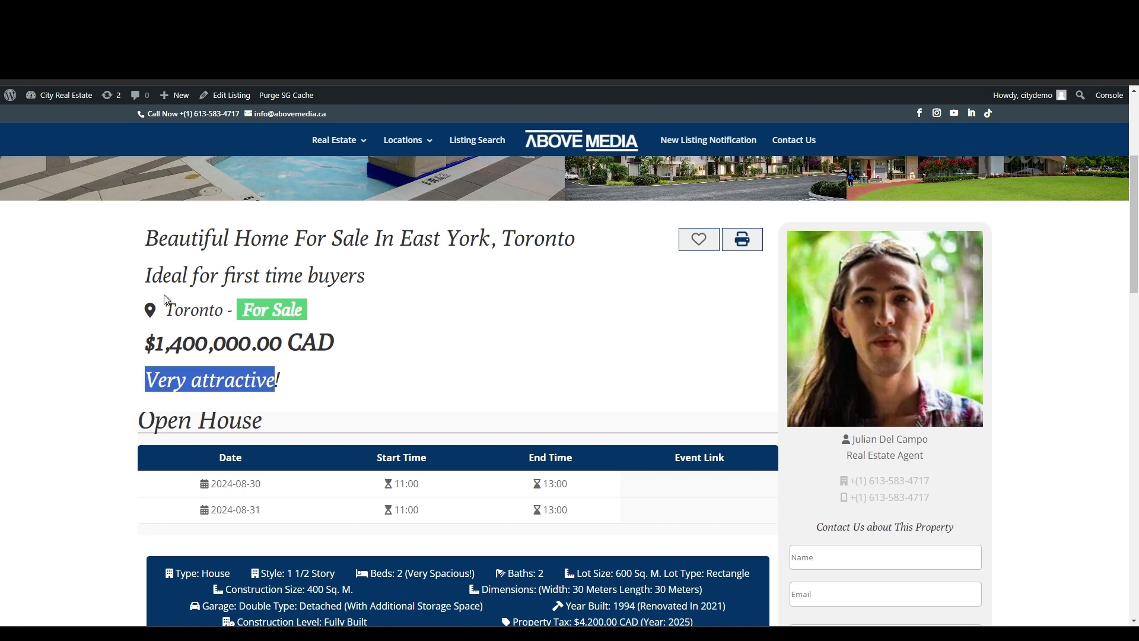
click(98, 280)
drag(175, 309, 222, 309)
click(172, 270)
drag(147, 282, 380, 284)
click(321, 275)
drag(158, 238, 413, 238)
click(132, 273)
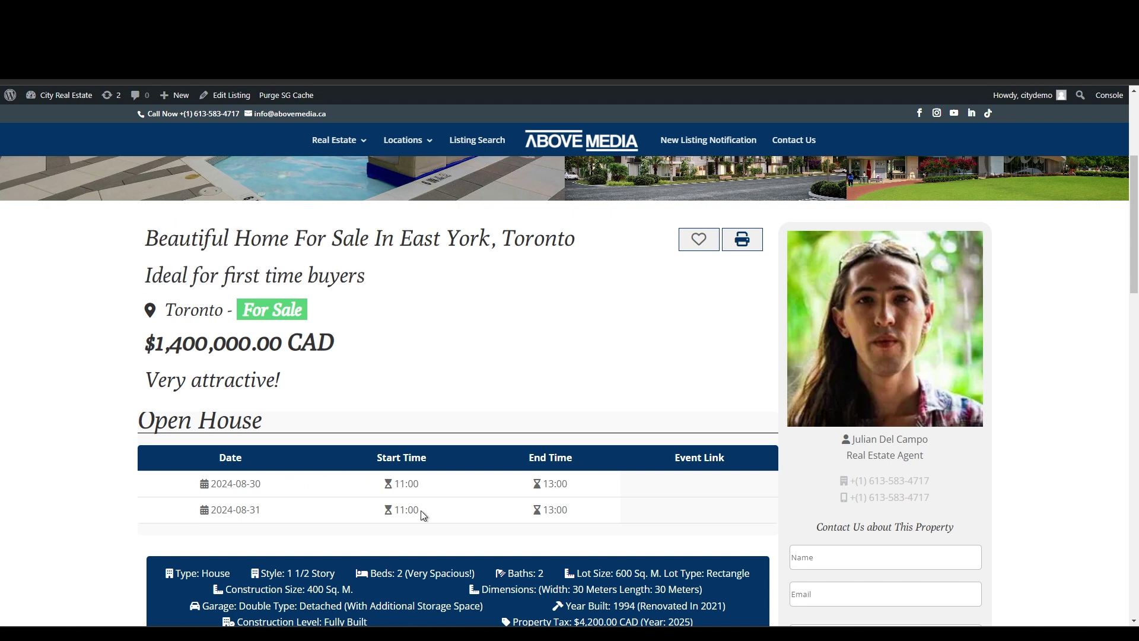
- Review the open houses, details, features and map, then go back to the listing editor
scroll(170, 419, down, 3)
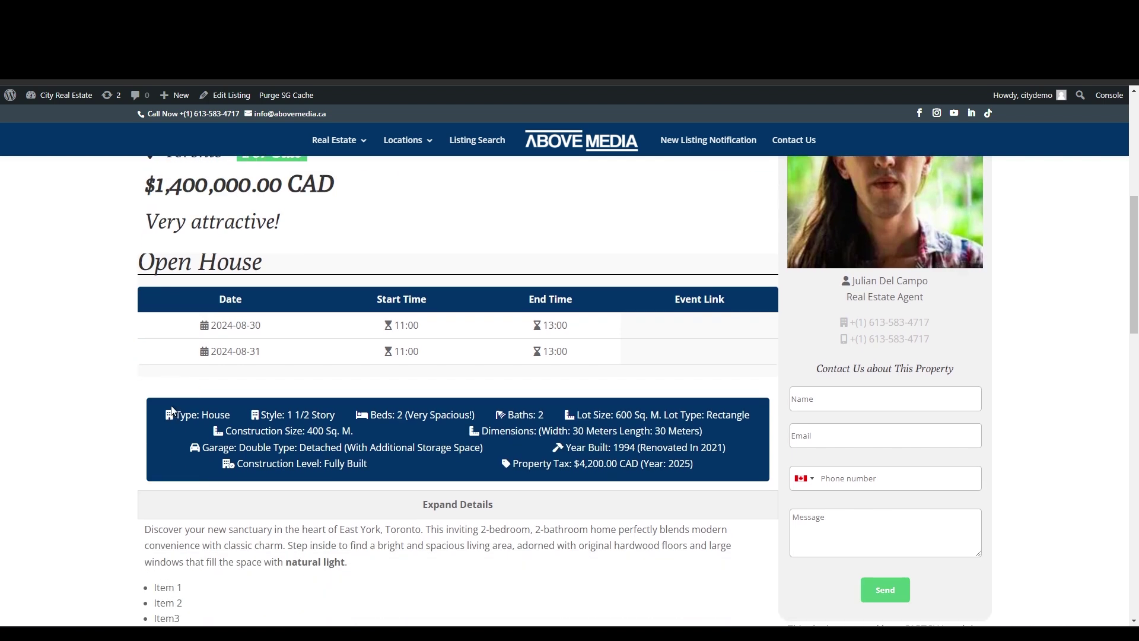
scroll(589, 442, down, 4)
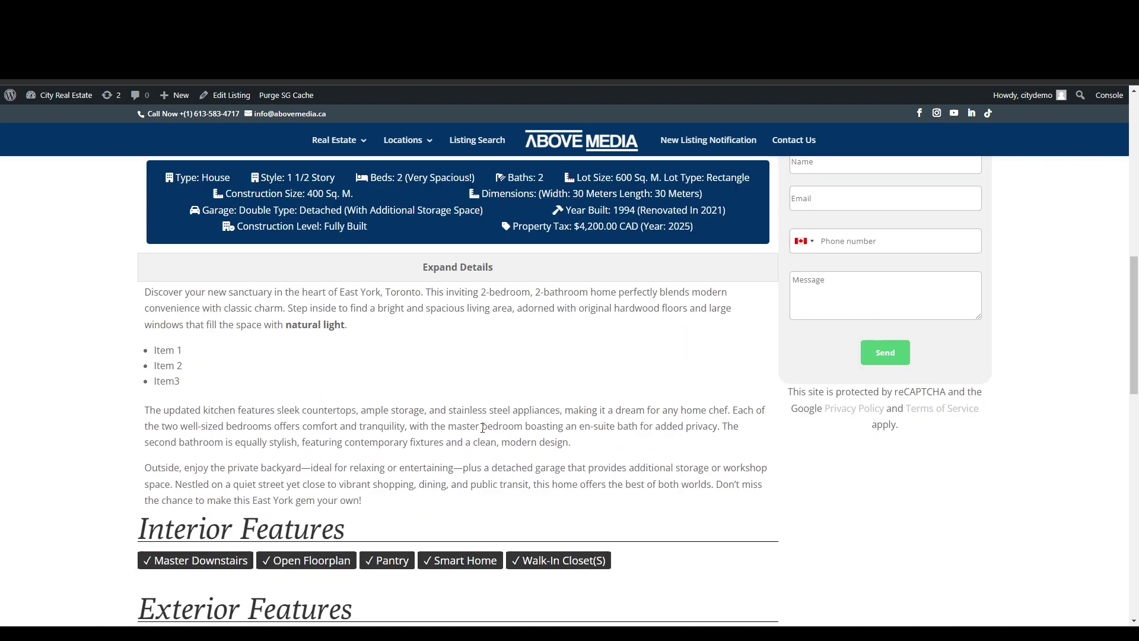
scroll(482, 427, down, 1)
scroll(419, 311, down, 5)
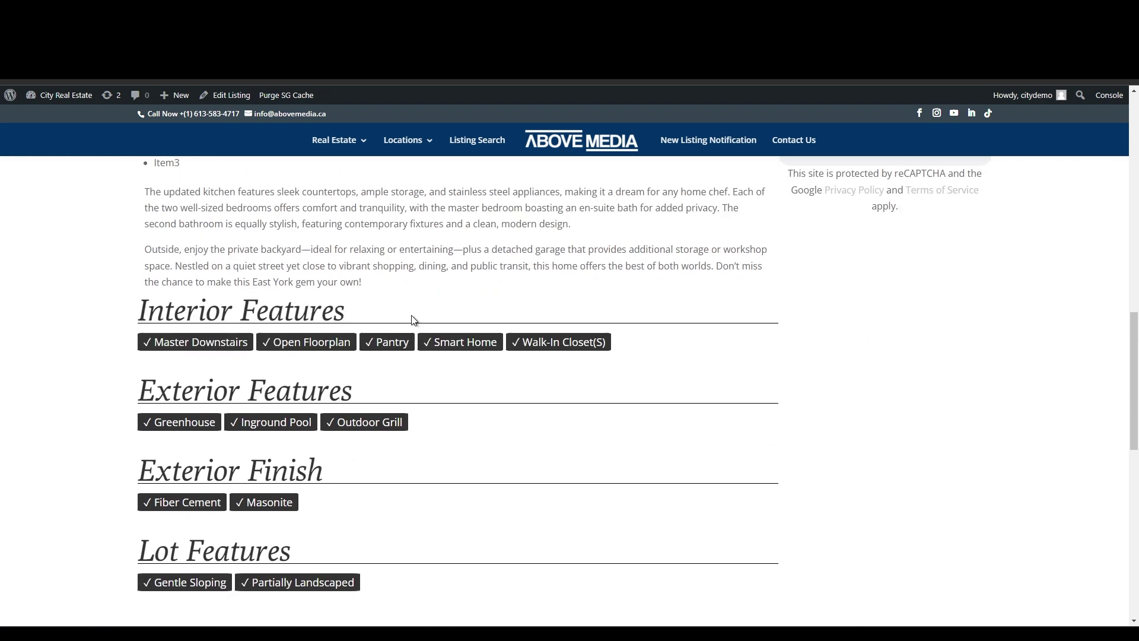
scroll(404, 324, down, 3)
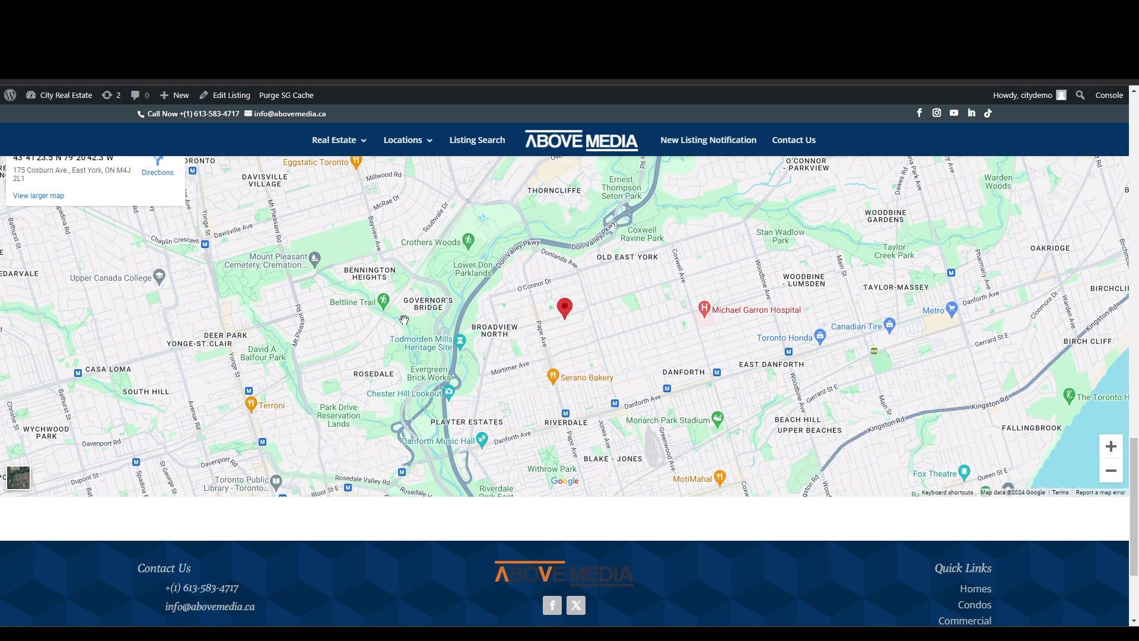
scroll(404, 321, up, 1)
scroll(403, 320, up, 20)
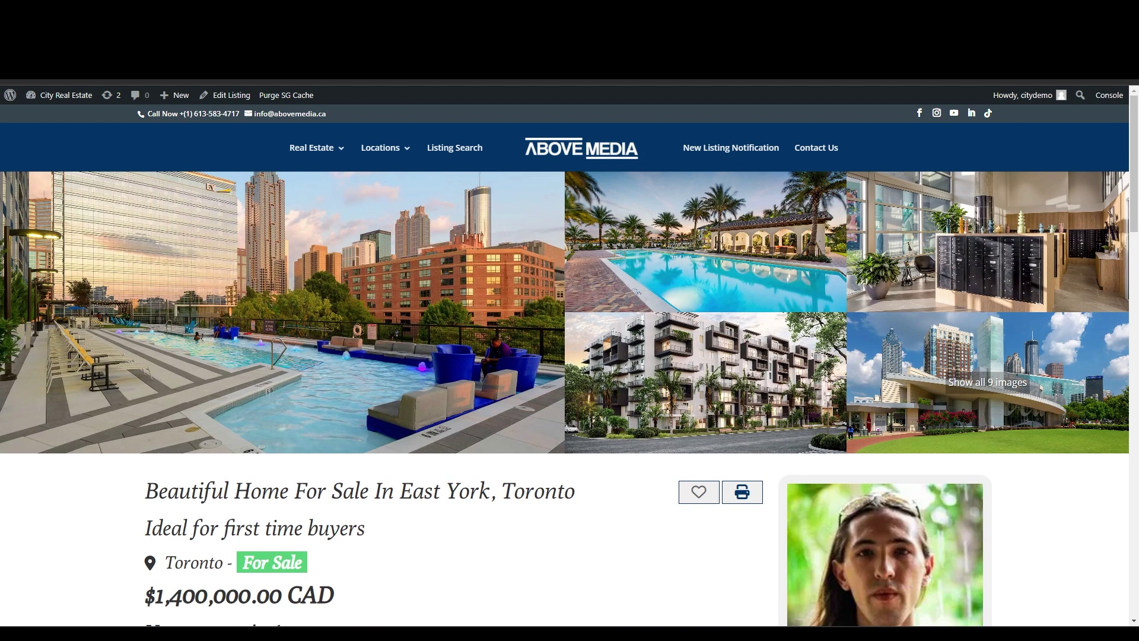
click(136, 11)
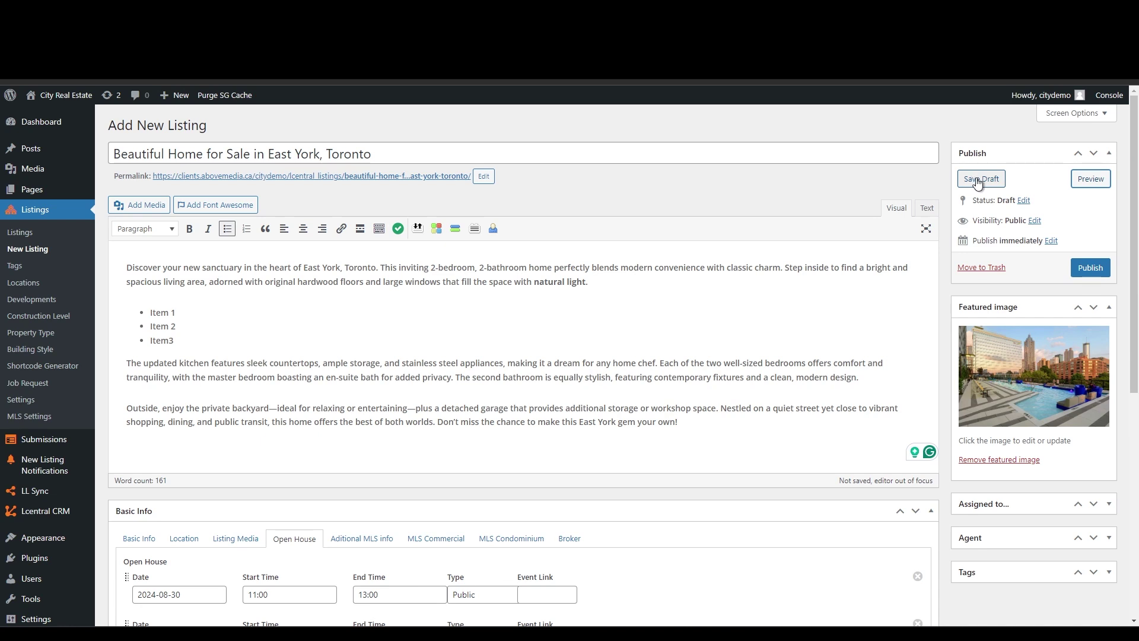
click(1024, 201)
click(1026, 218)
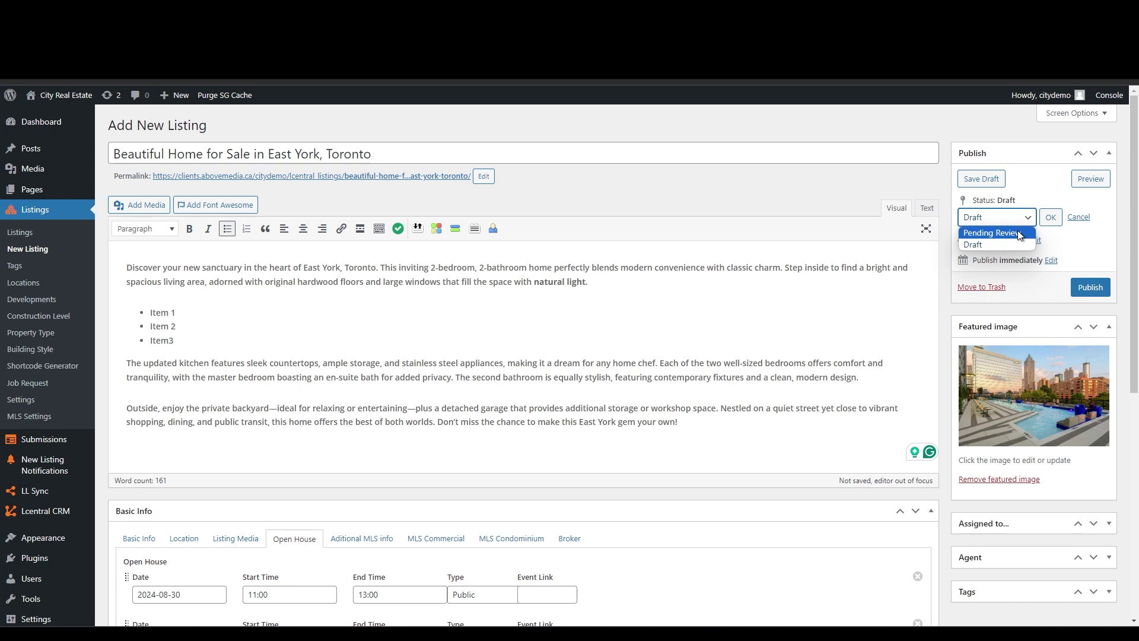
click(1047, 188)
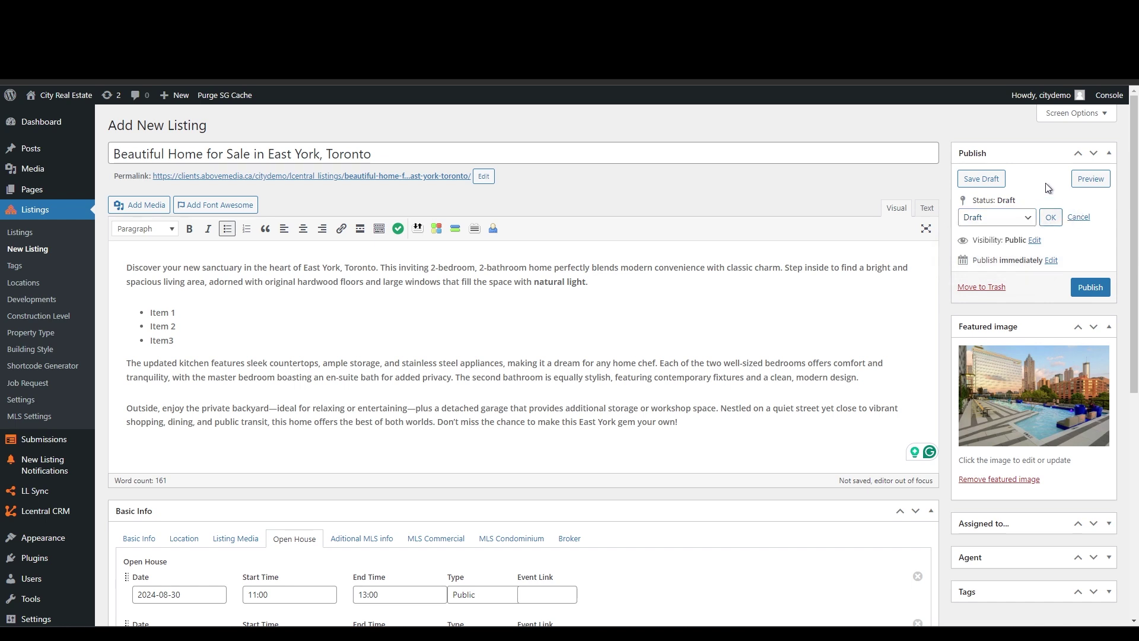
click(1079, 217)
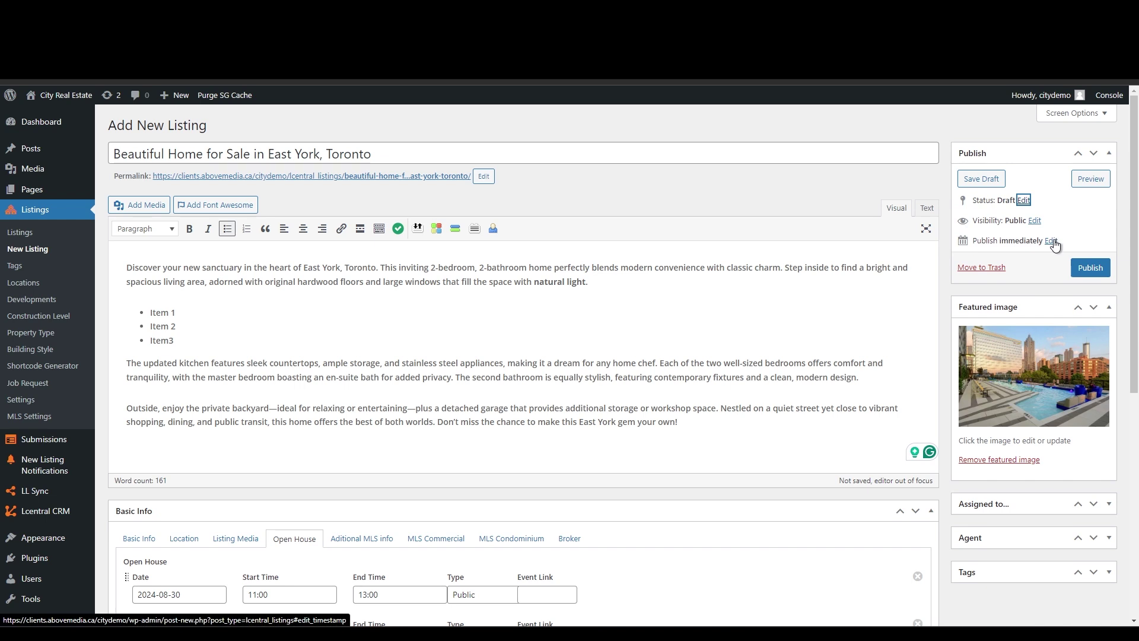
click(1037, 222)
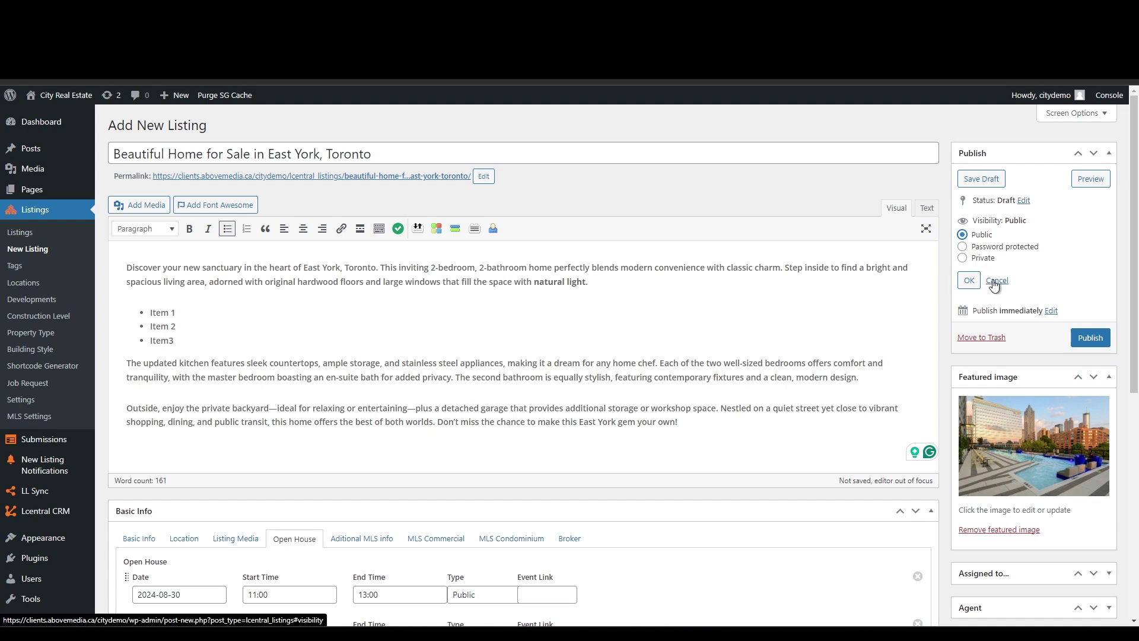
click(996, 280)
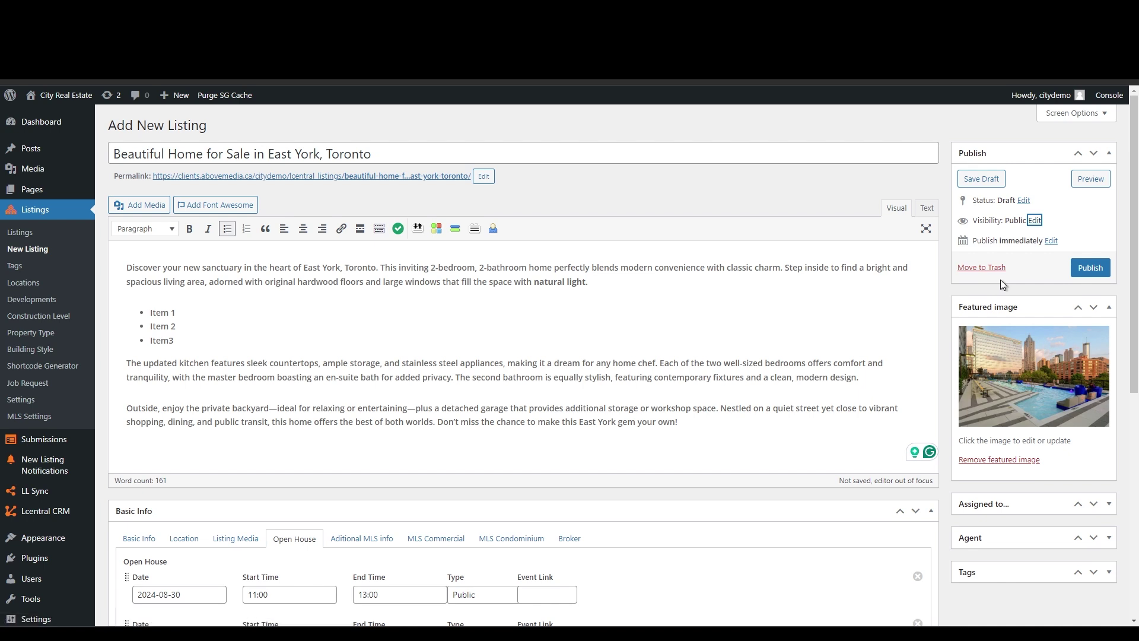
drag(973, 241, 1027, 240)
click(1079, 237)
click(1051, 241)
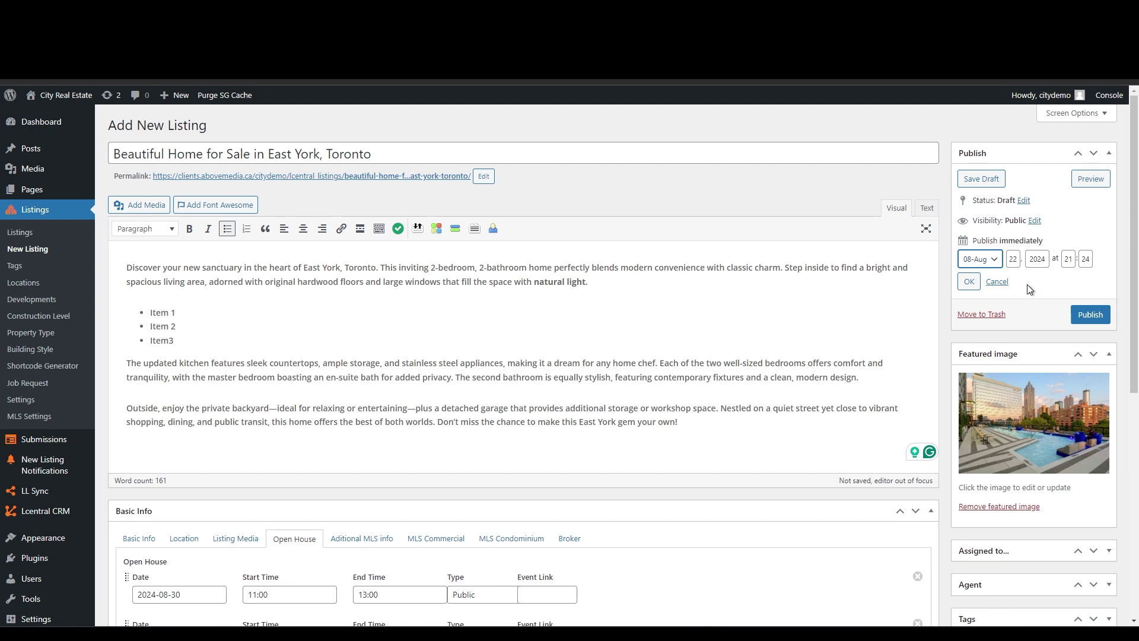
click(998, 281)
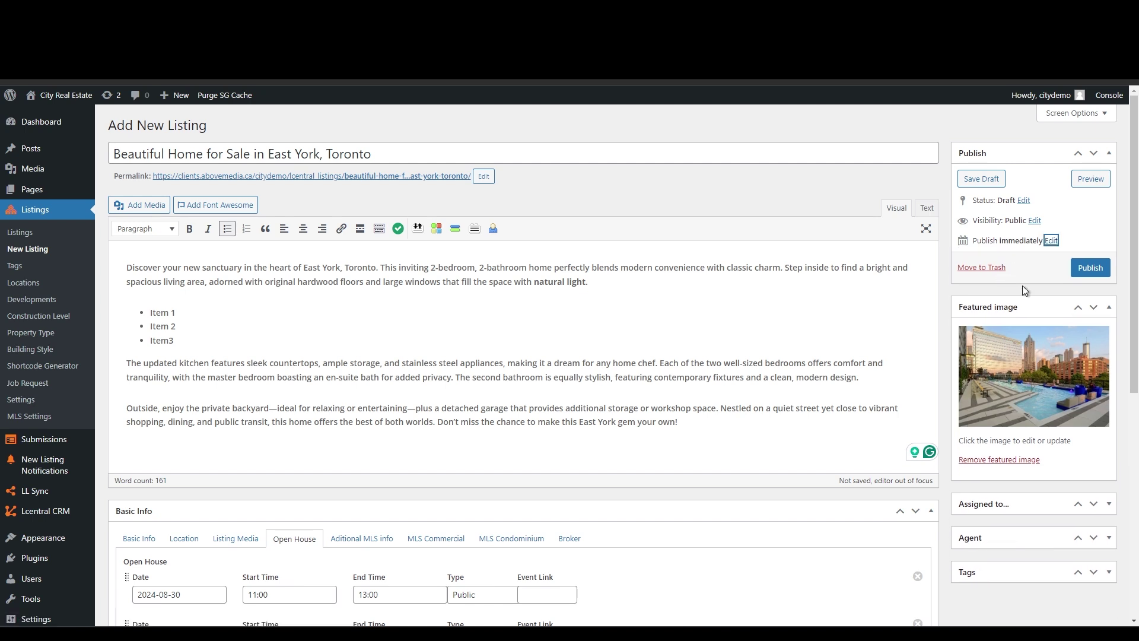
- Publish the listing and view the live post from the Post published notice
click(1085, 272)
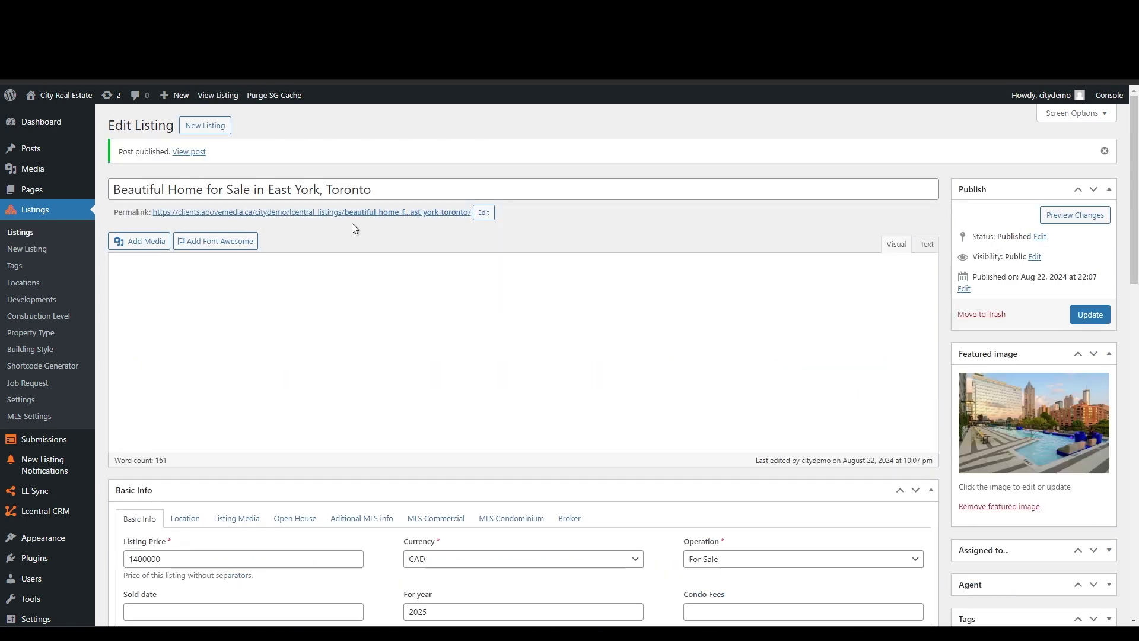
drag(118, 151, 148, 152)
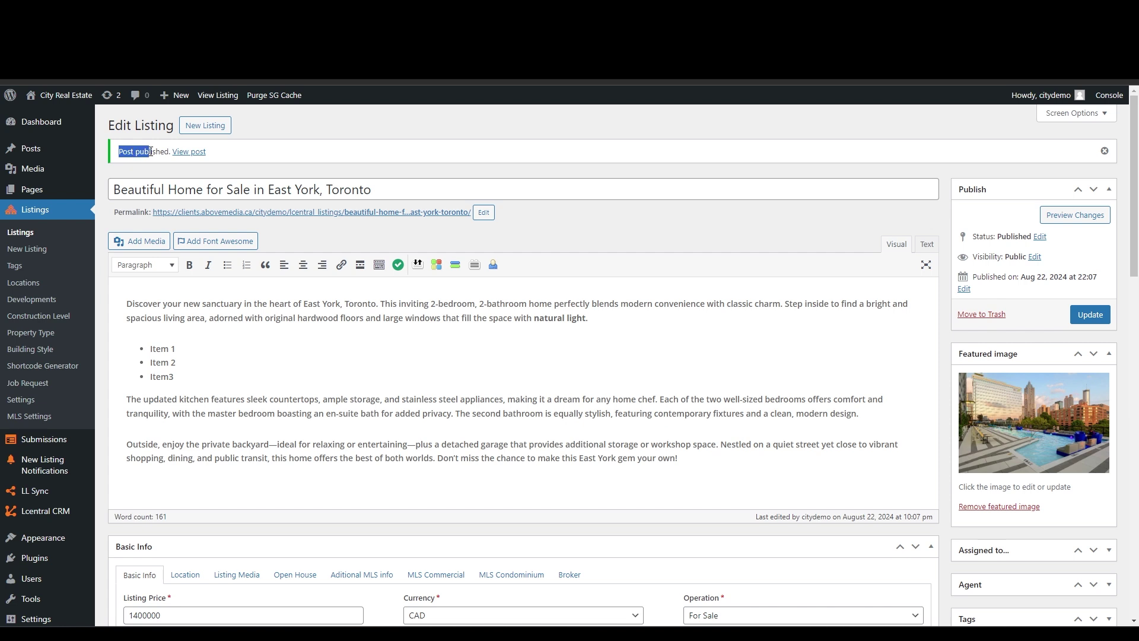
click(188, 152)
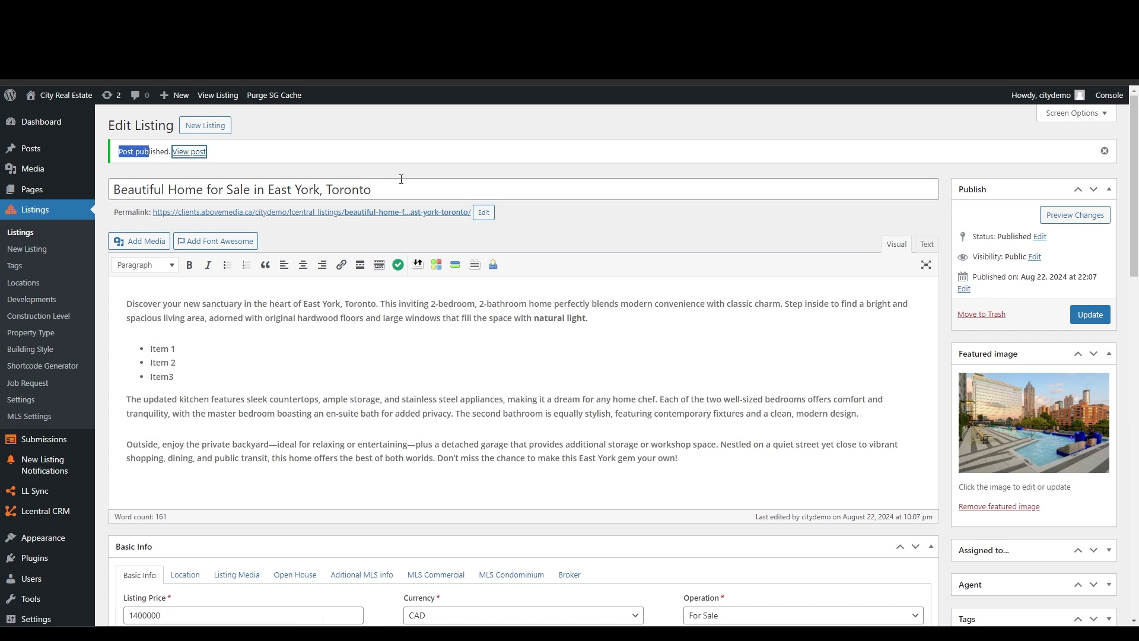